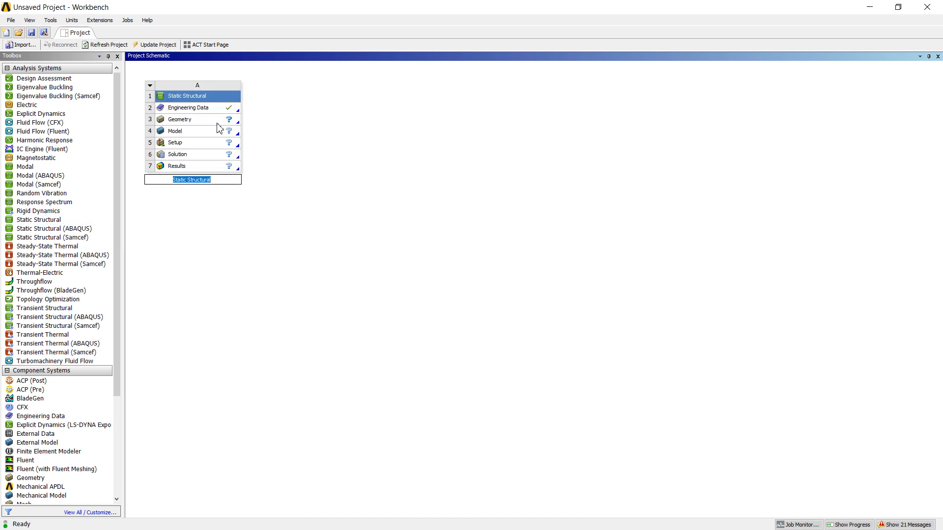
Open the 24,451 KB Strength-of-material PDF from the Strength of Materials folder inside book on drive F:.
click(211, 125)
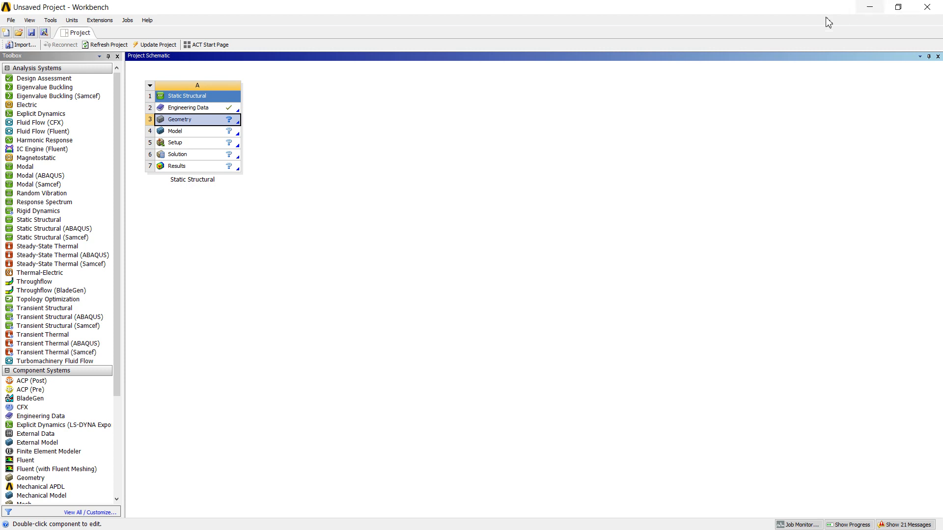
click(870, 7)
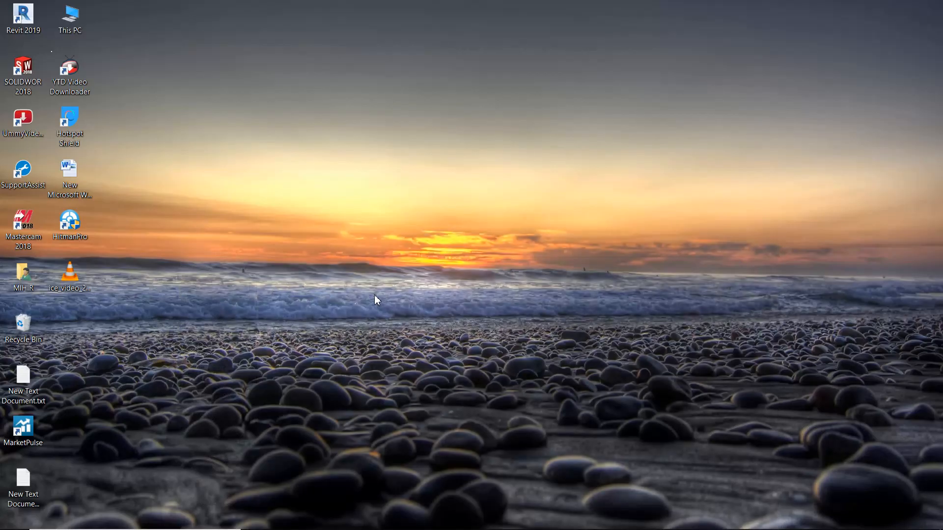
double_click(73, 20)
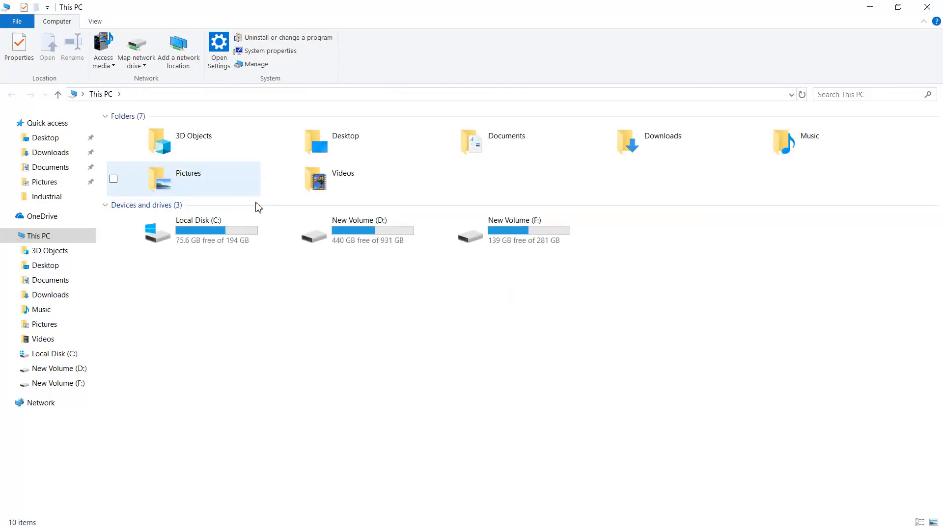
double_click(508, 234)
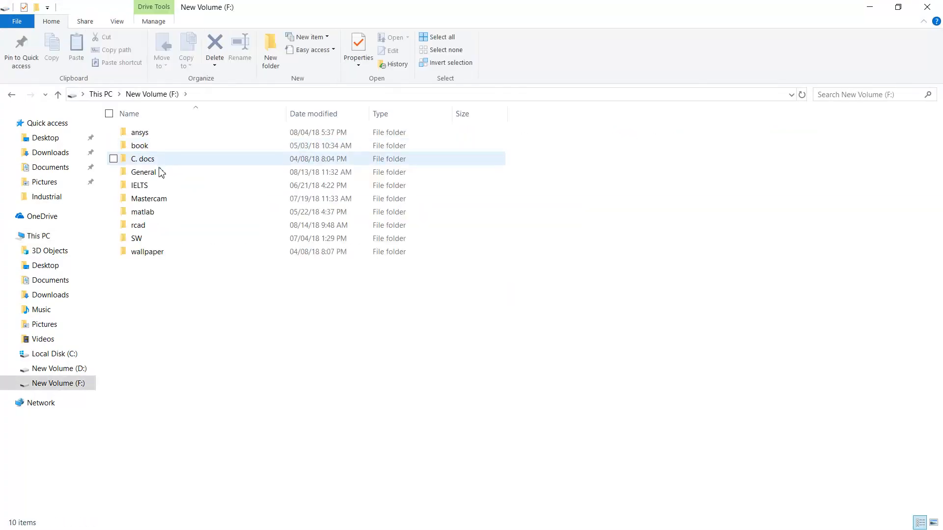
double_click(155, 145)
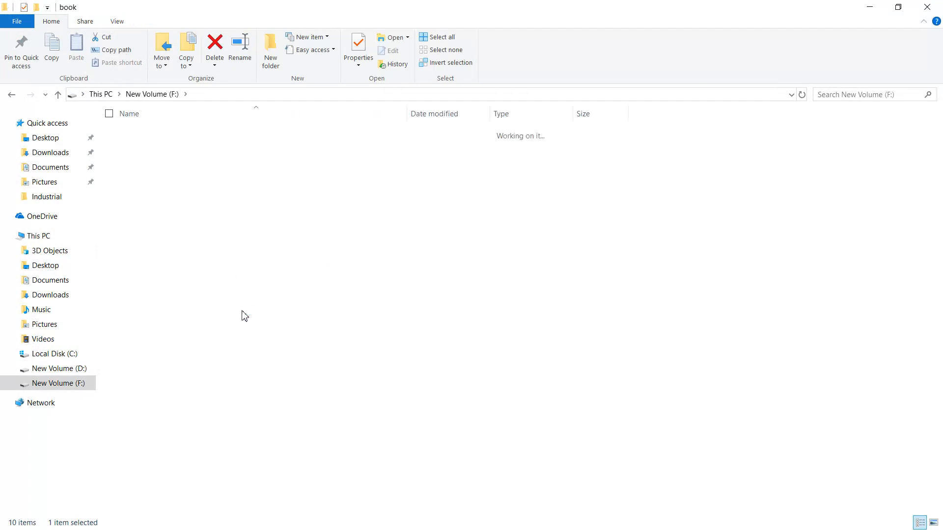
double_click(193, 291)
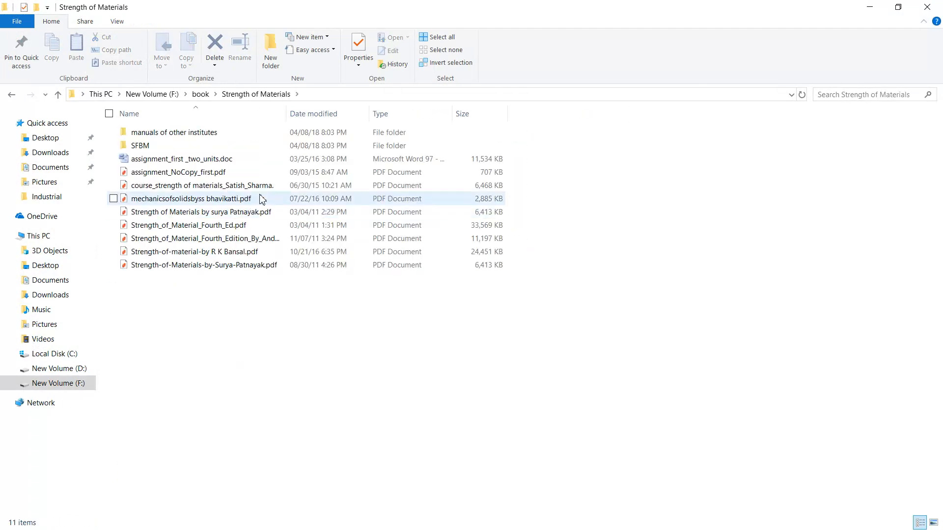
click(202, 254)
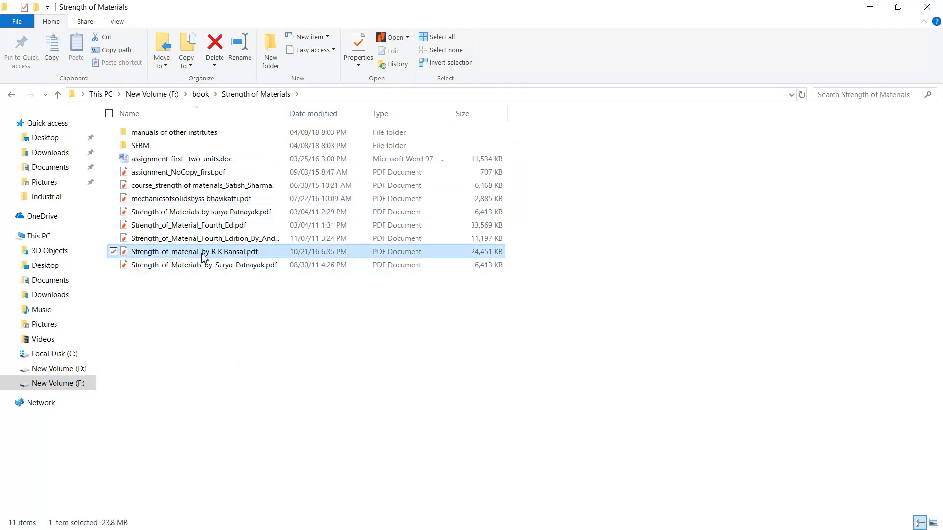
double_click(202, 253)
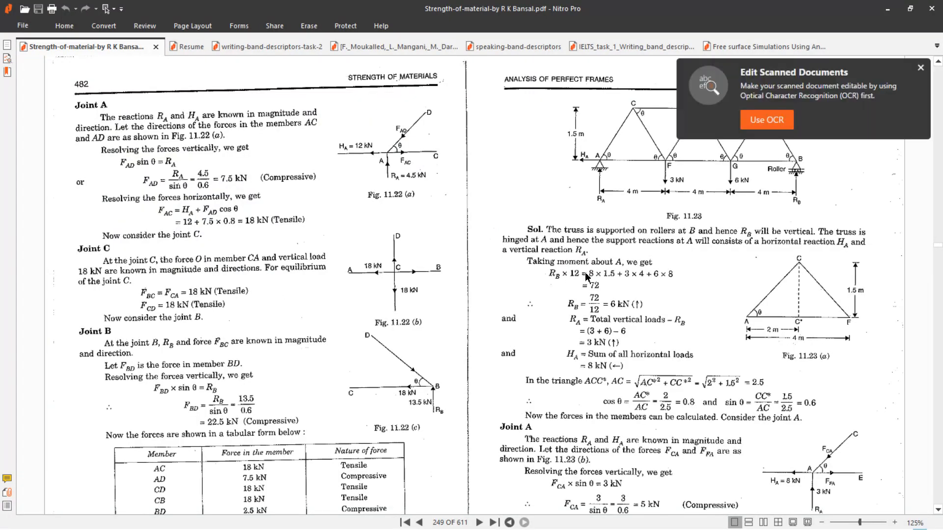
click(921, 68)
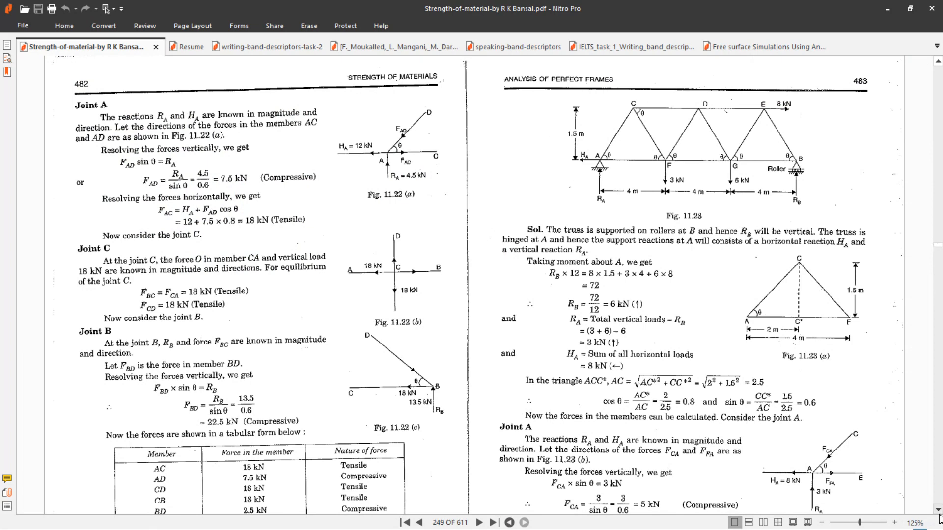
Examine Problem 11.9 and the dimensions, supports and loads of the truss in Fig. 11.23.
scroll(939, 517, down, 3)
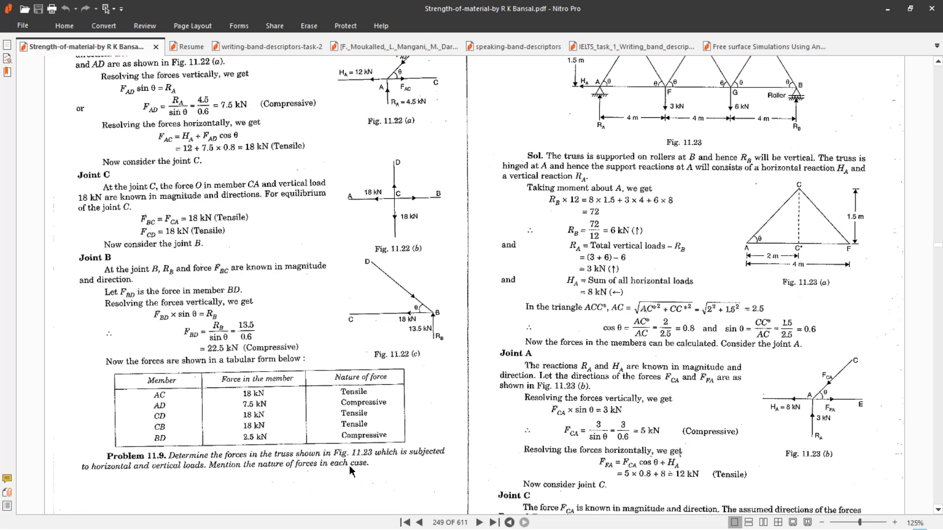
scroll(350, 470, up, 3)
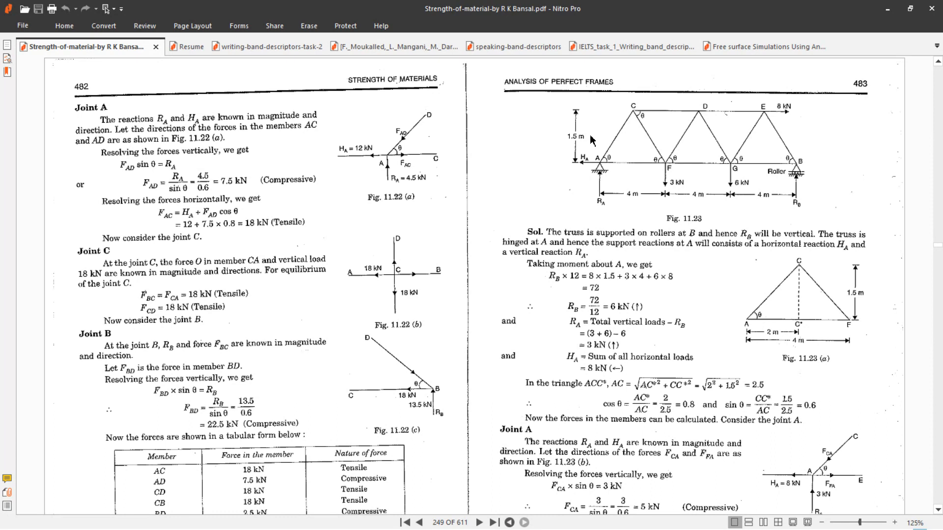
scroll(686, 313, down, 1)
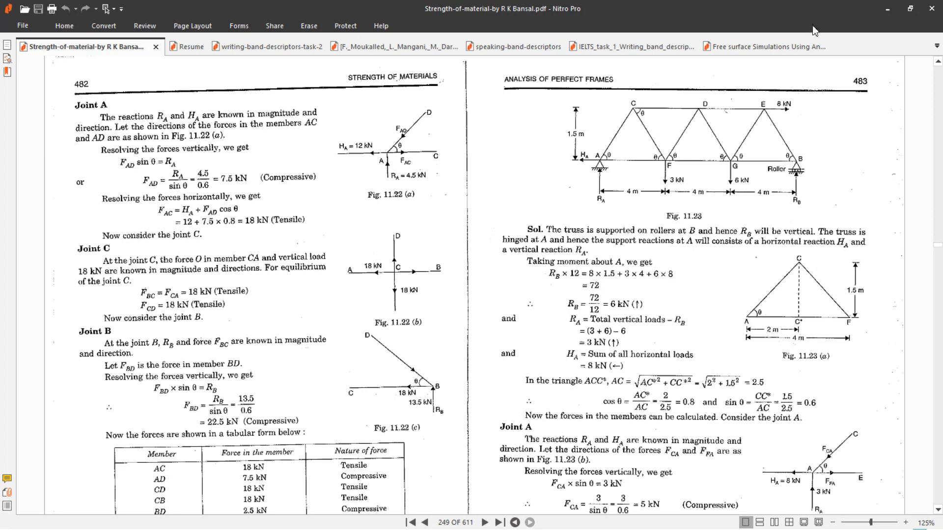
click(888, 8)
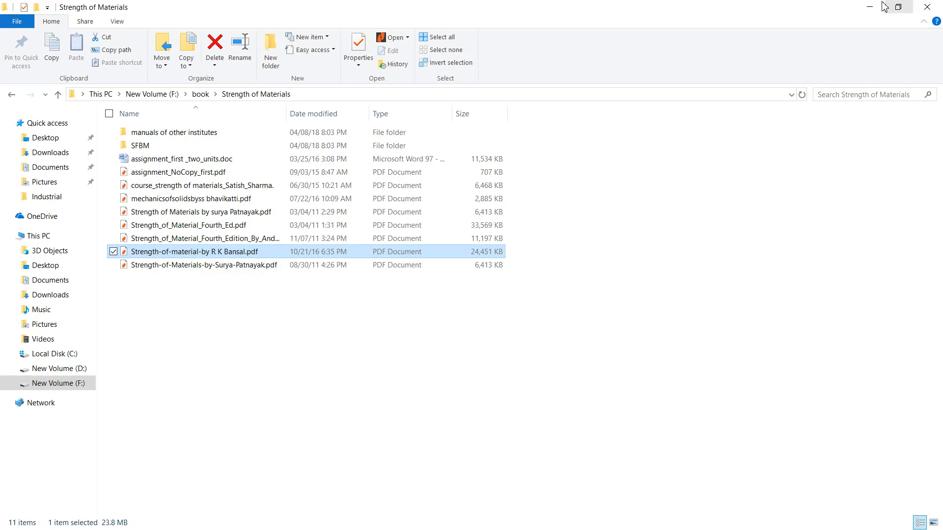
click(866, 7)
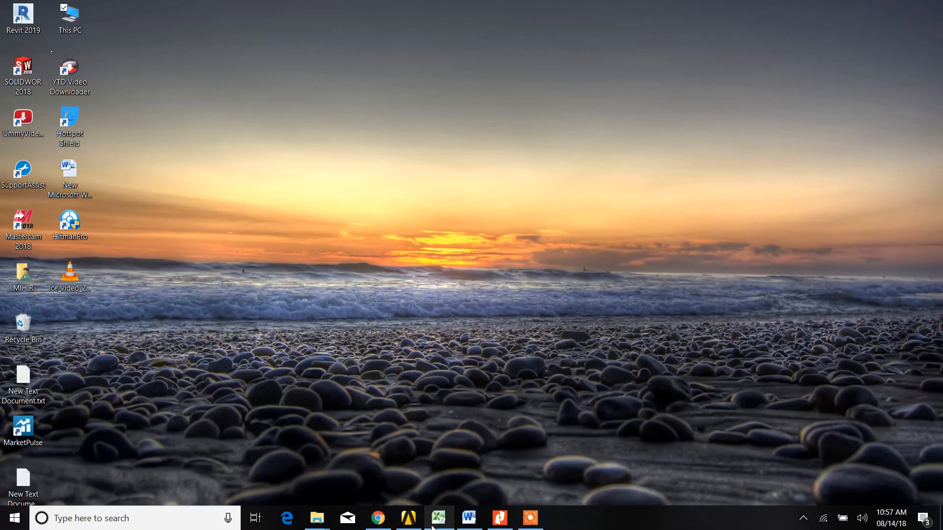
Switch to Workbench, create a new DesignModeler geometry for the Static Structural system and check its length unit.
click(420, 519)
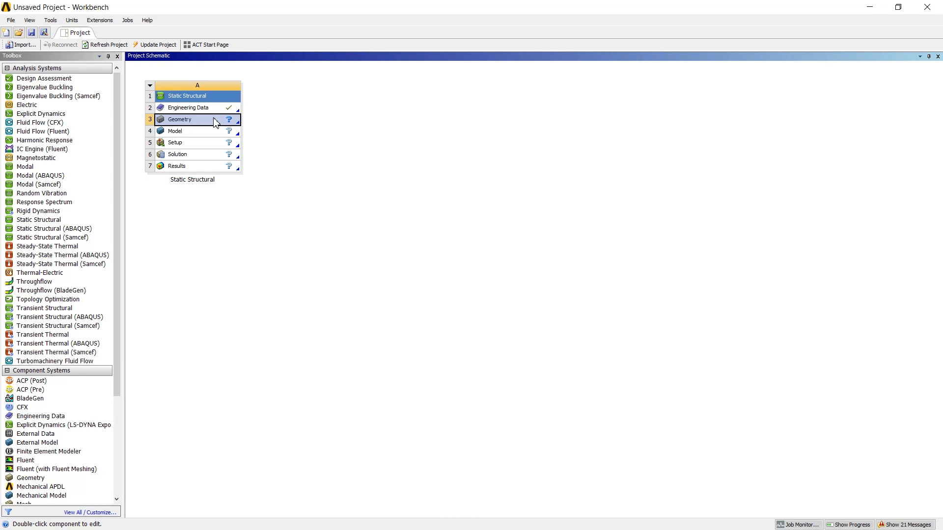
right_click(215, 122)
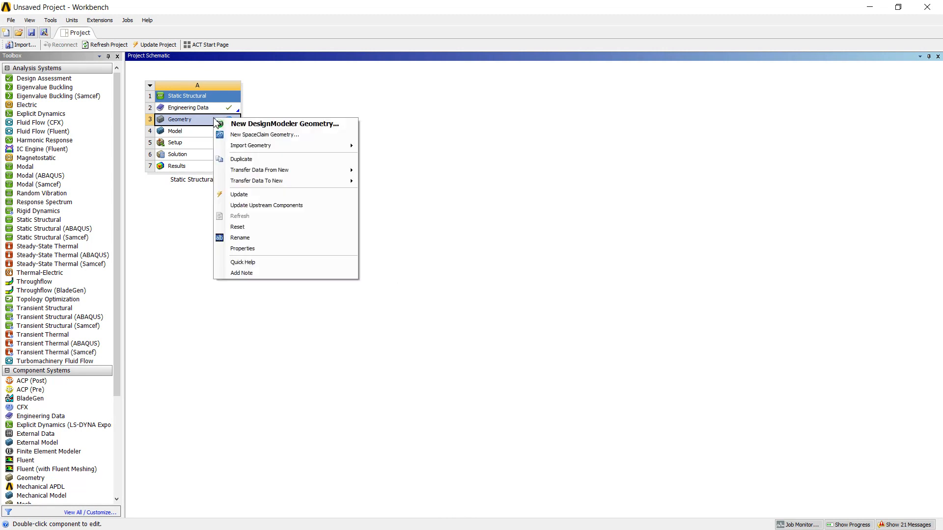
click(255, 126)
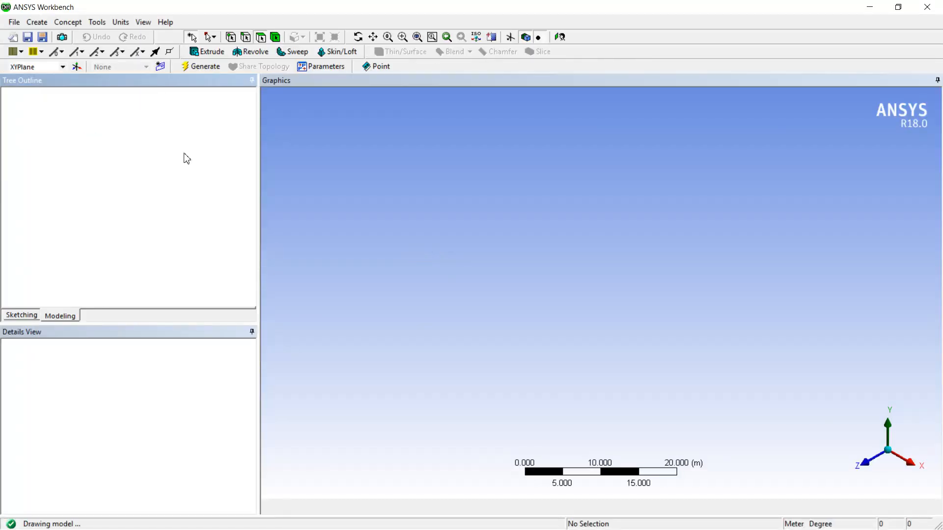
click(119, 24)
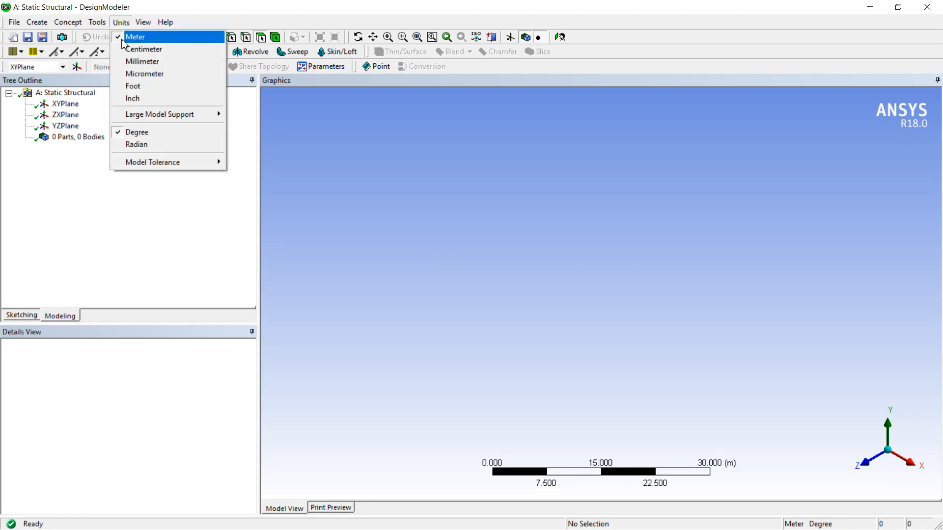
click(339, 175)
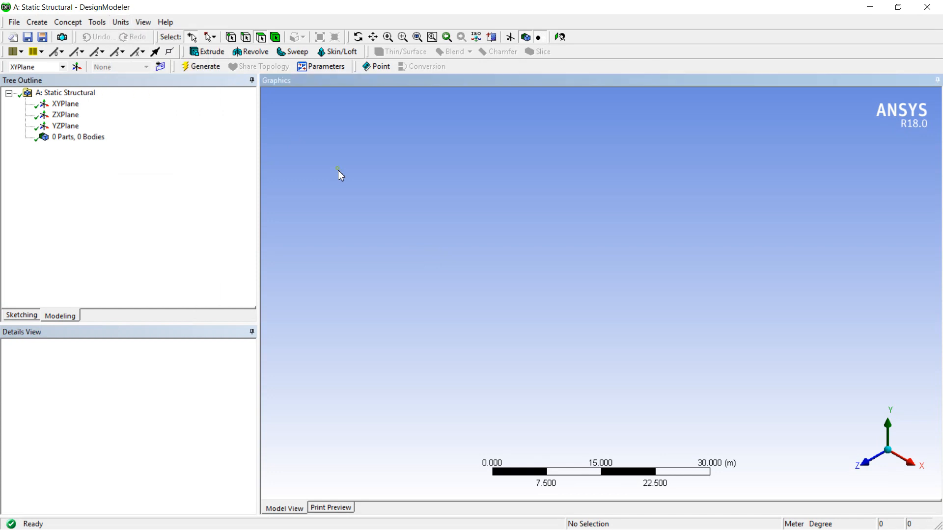
Orient the view to face the XYPlane and enter sketching mode on it.
click(69, 105)
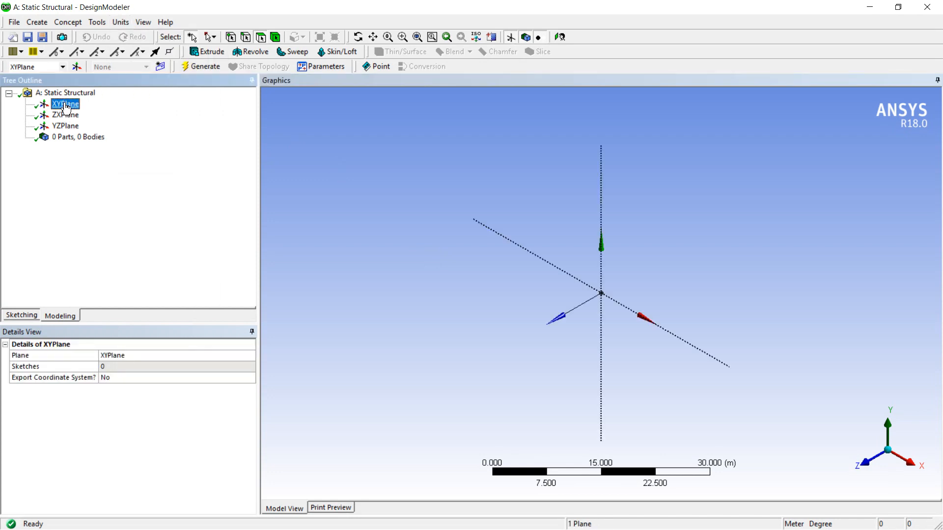
right_click(66, 107)
click(83, 108)
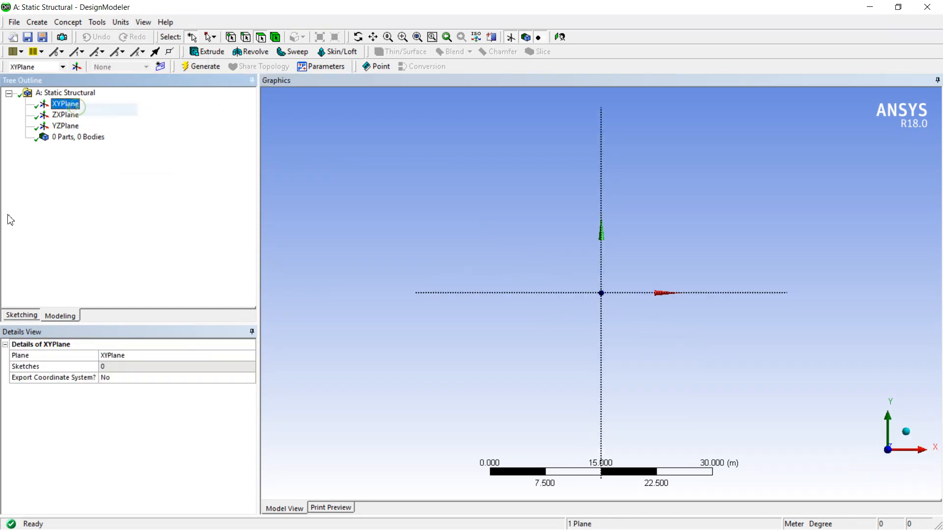
click(21, 316)
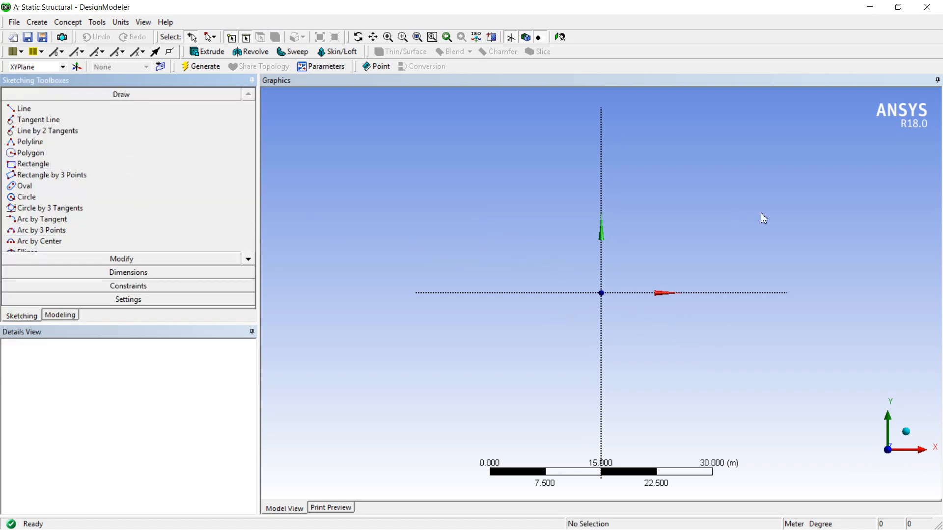
Show the sketch grid in 2D and enable snapping to it.
scroll(762, 214, down, 3)
scroll(766, 220, up, 2)
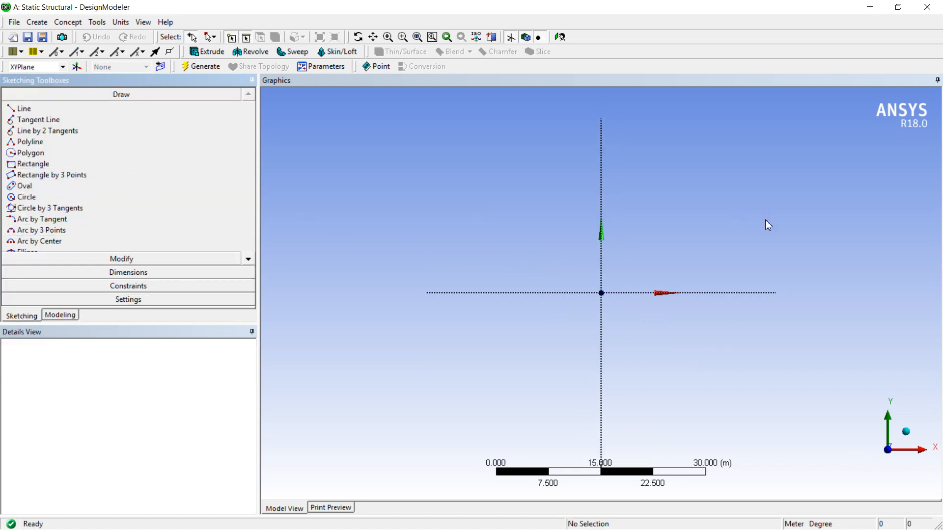
click(142, 299)
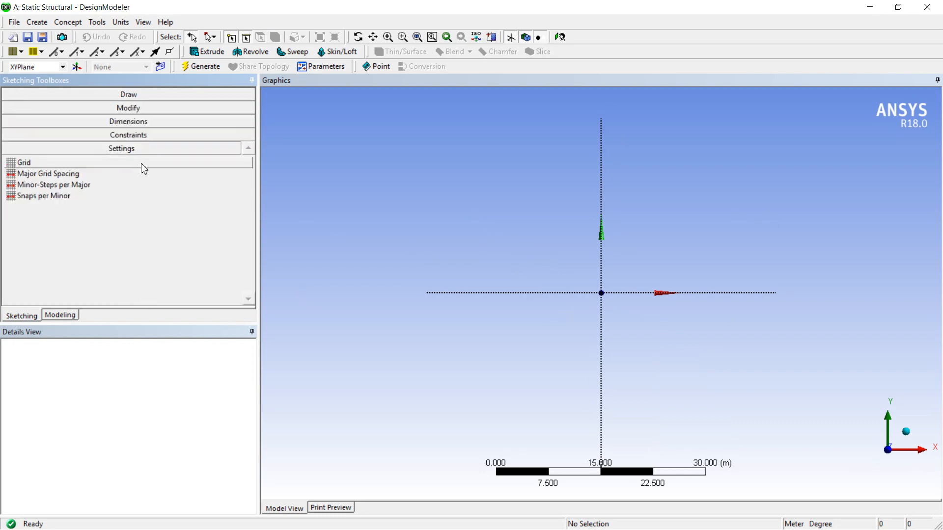
click(146, 169)
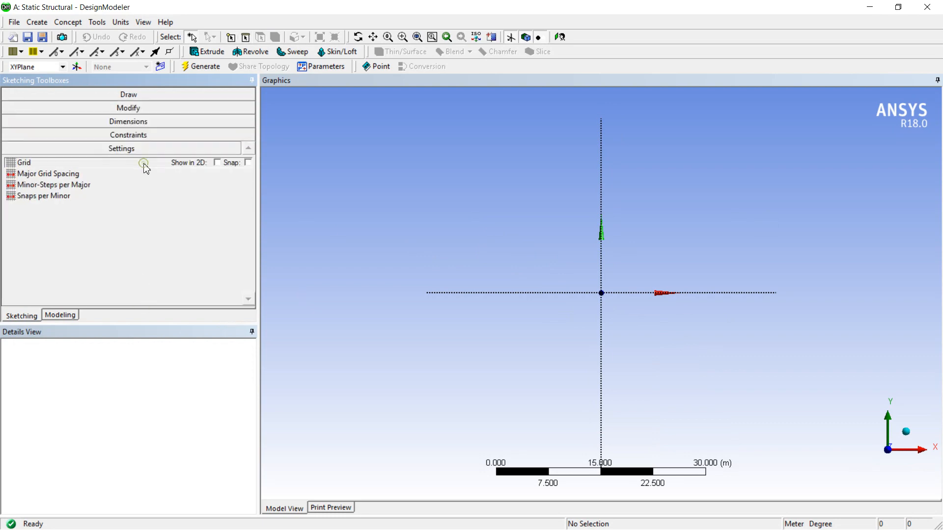
click(216, 163)
click(248, 162)
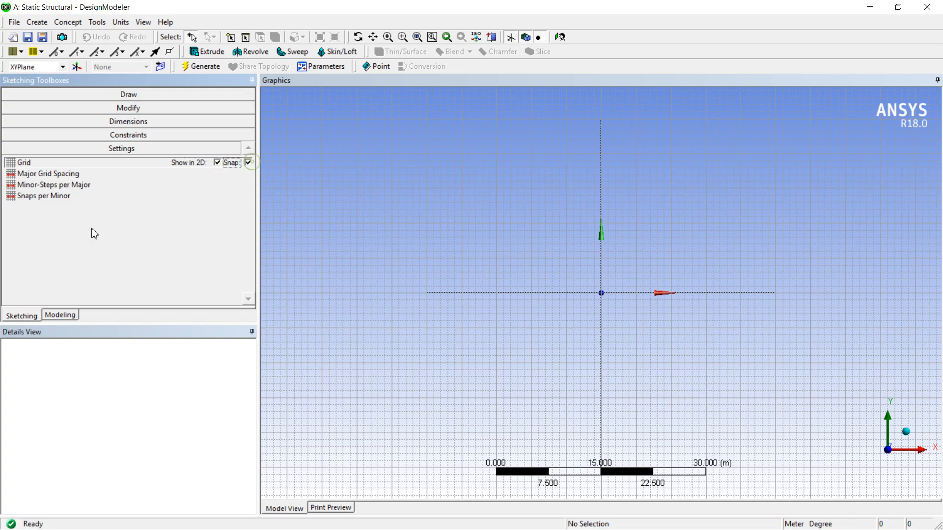
Set the sketch's major grid spacing to 1 m.
click(58, 177)
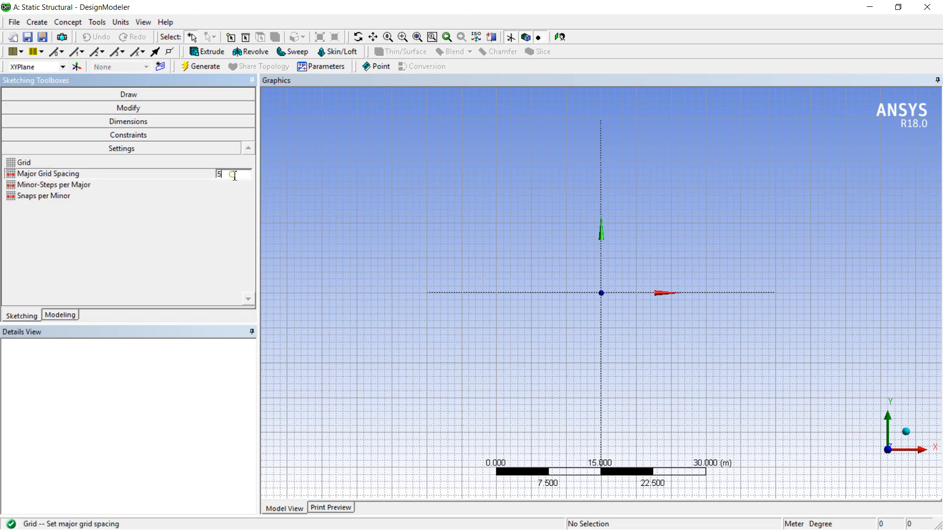
double_click(234, 175)
text(1)
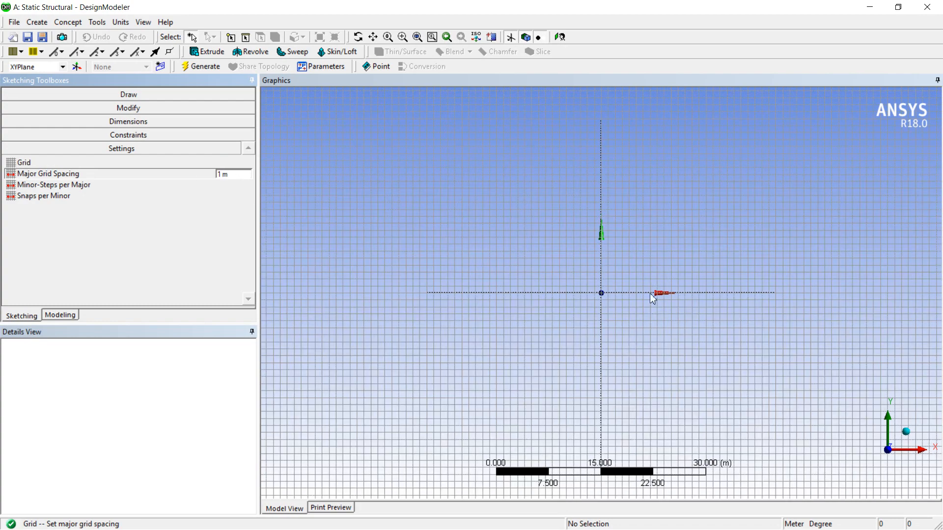
key(Return)
scroll(720, 288, up, 5)
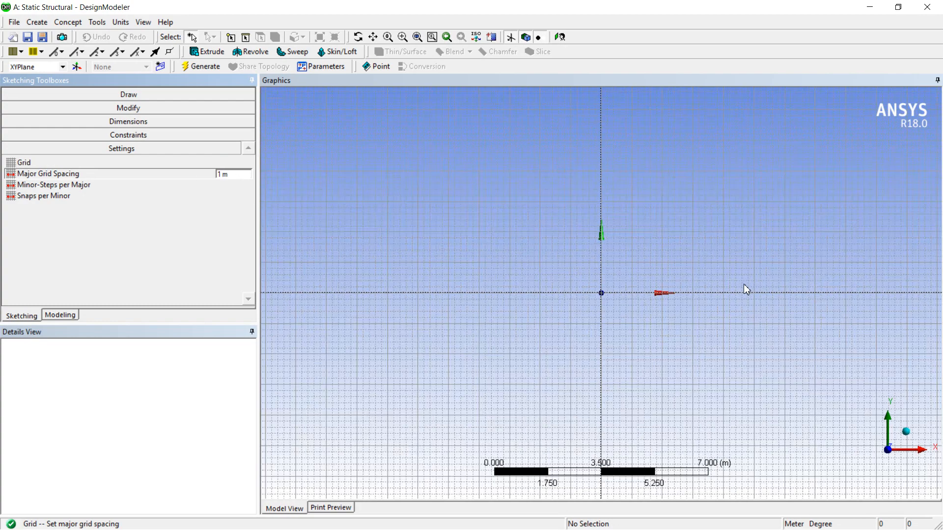
scroll(746, 288, up, 1)
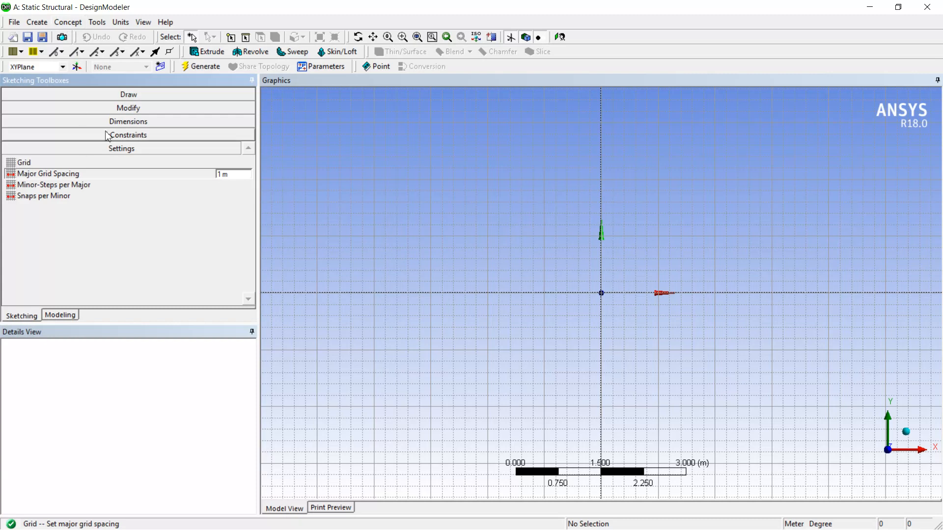
Draw the first bottom-chord line of the truss along the X axis from the origin to (4, 0) m.
click(129, 95)
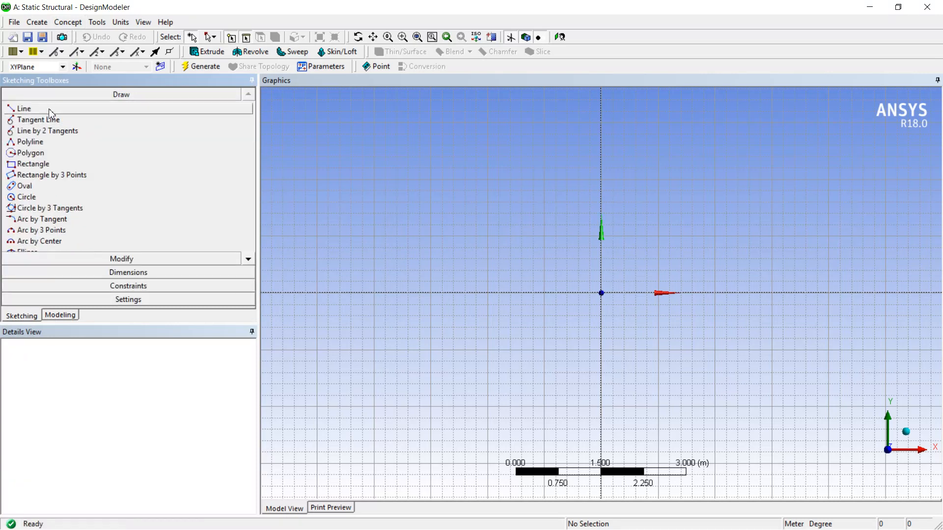
click(49, 110)
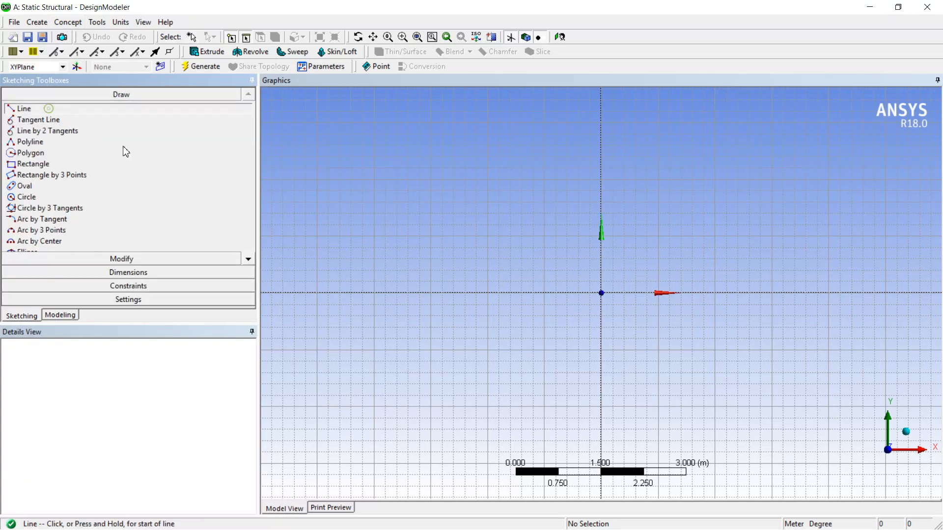
scroll(578, 325, down, 2)
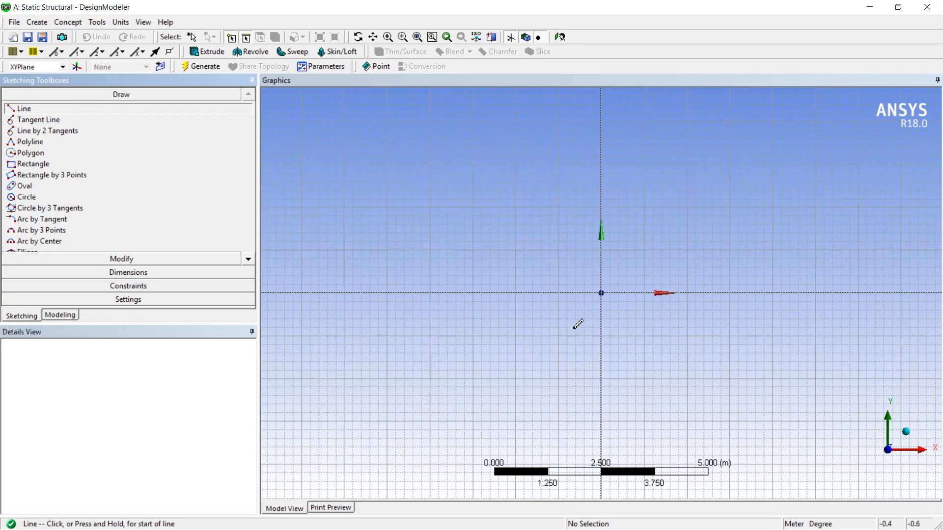
scroll(578, 324, down, 1)
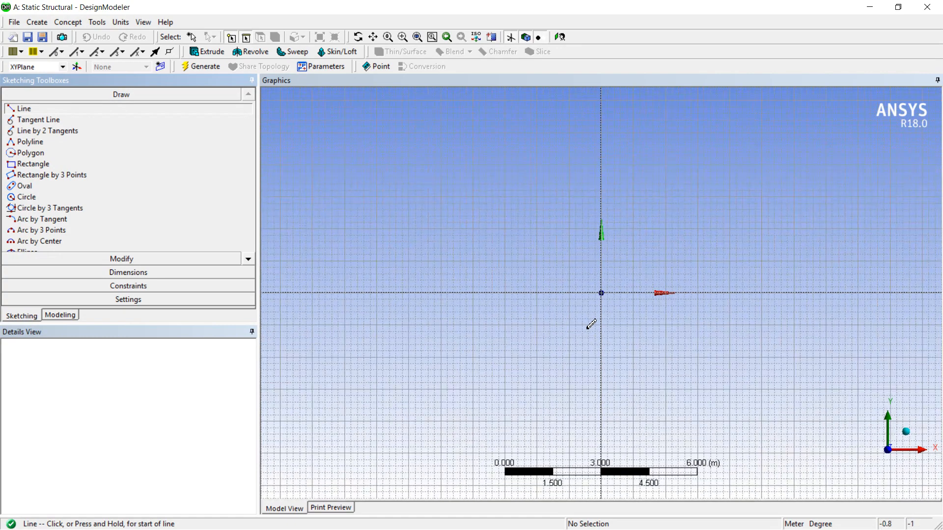
click(601, 293)
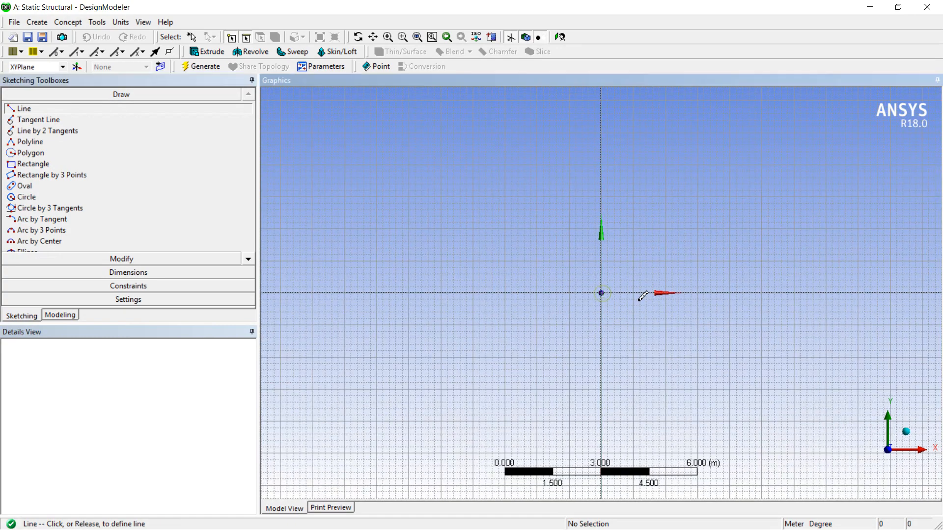
click(730, 293)
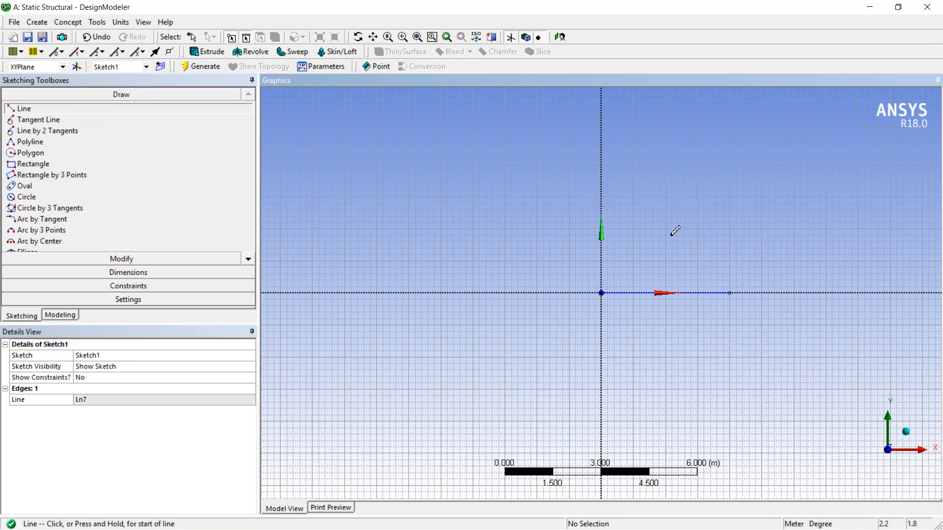
Draw the first bay's two diagonal lines from the origin up to (2, 1.6) m and down to (4, 0) m.
click(602, 293)
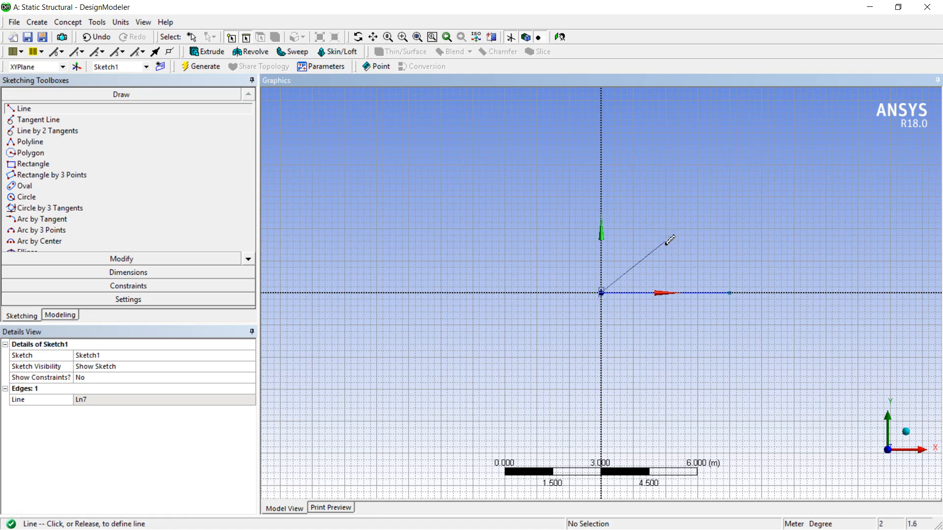
click(667, 240)
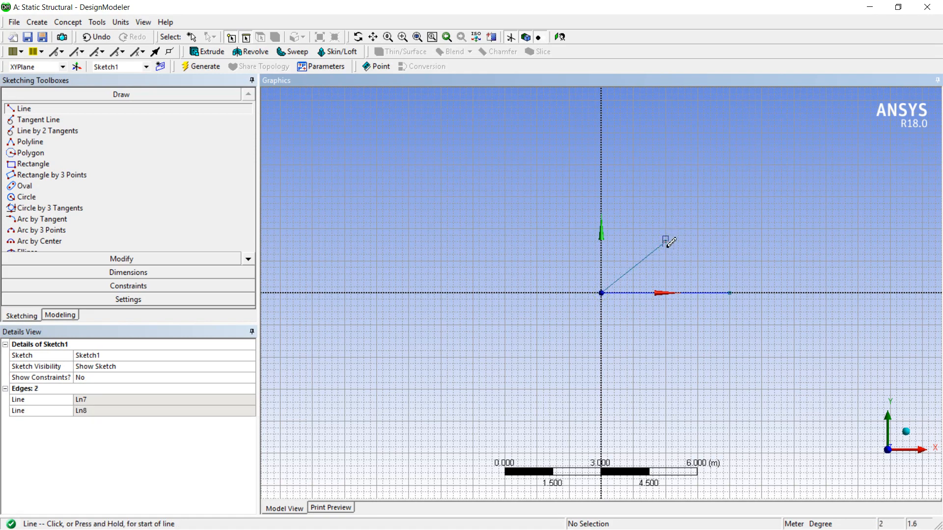
click(667, 240)
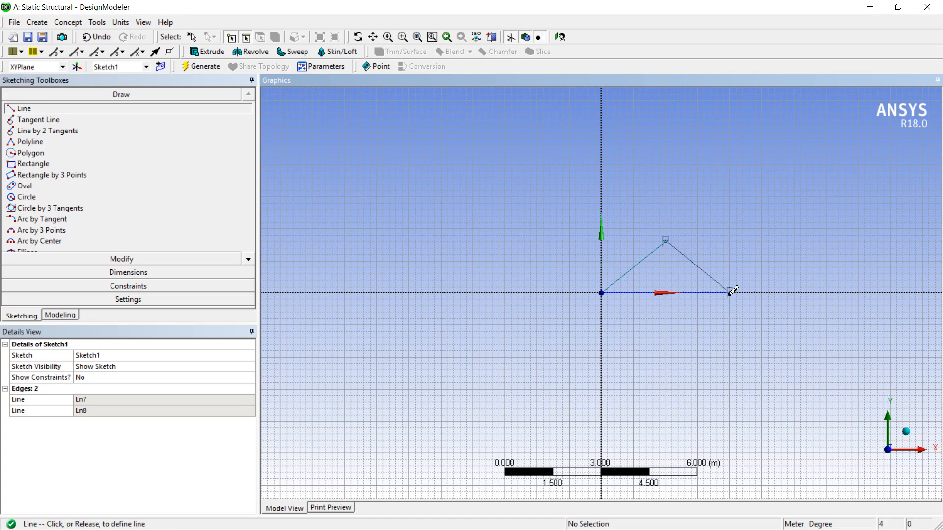
click(732, 292)
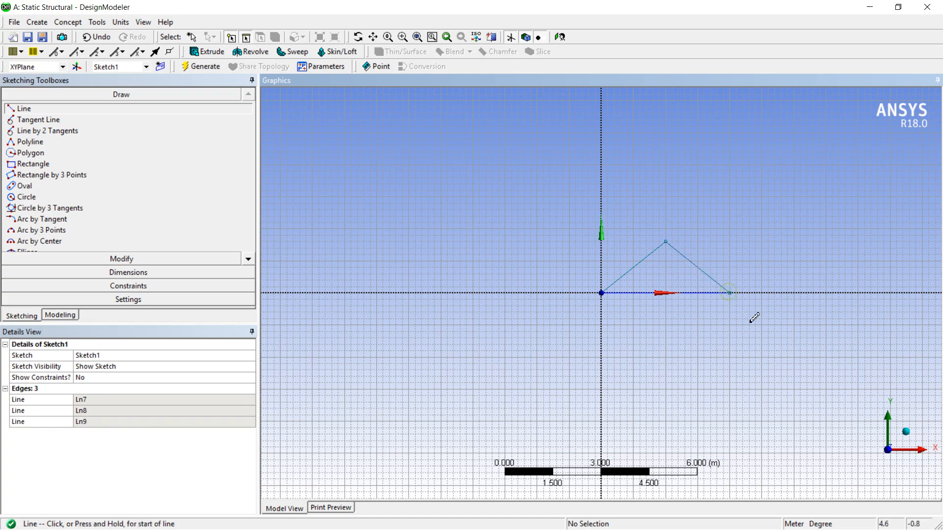
Draw the second bay with a bottom line from (4, 0) to (8, 0) m and two diagonals meeting at (6, 1.6) m.
click(730, 293)
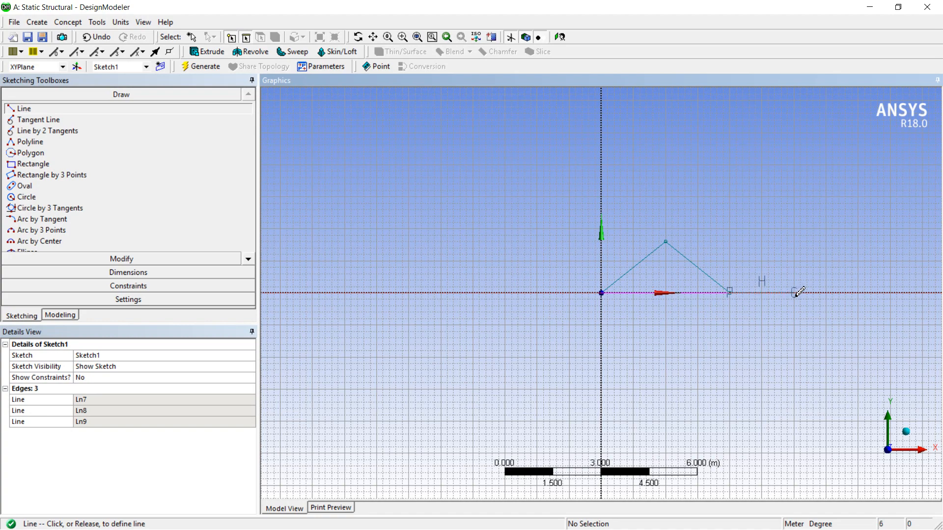
click(859, 292)
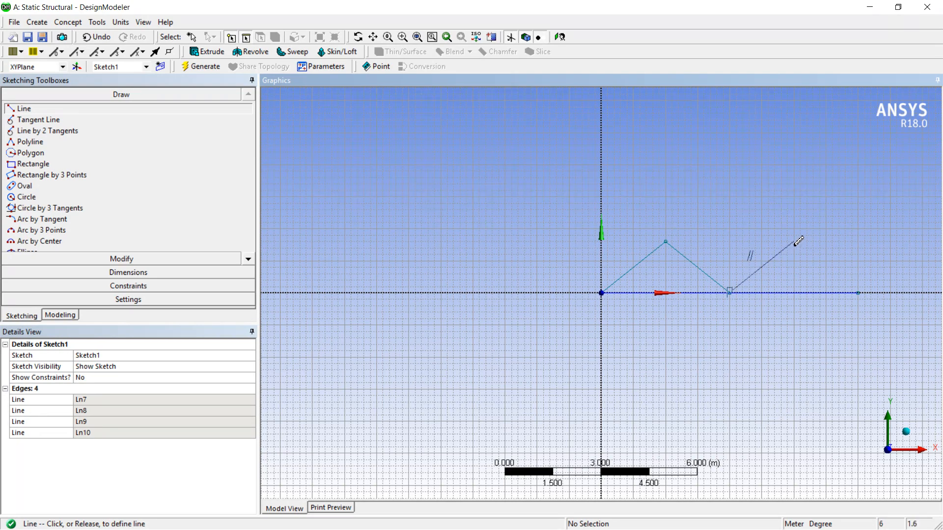
click(796, 241)
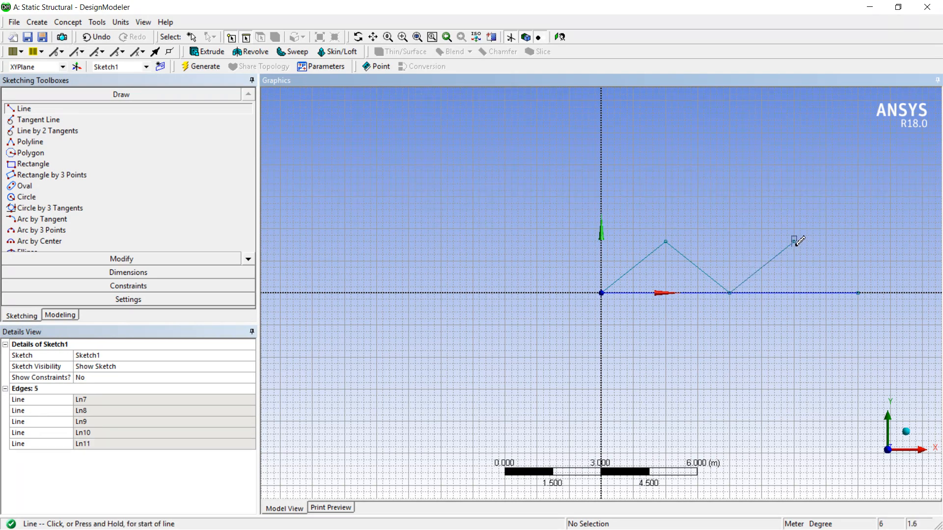
click(795, 240)
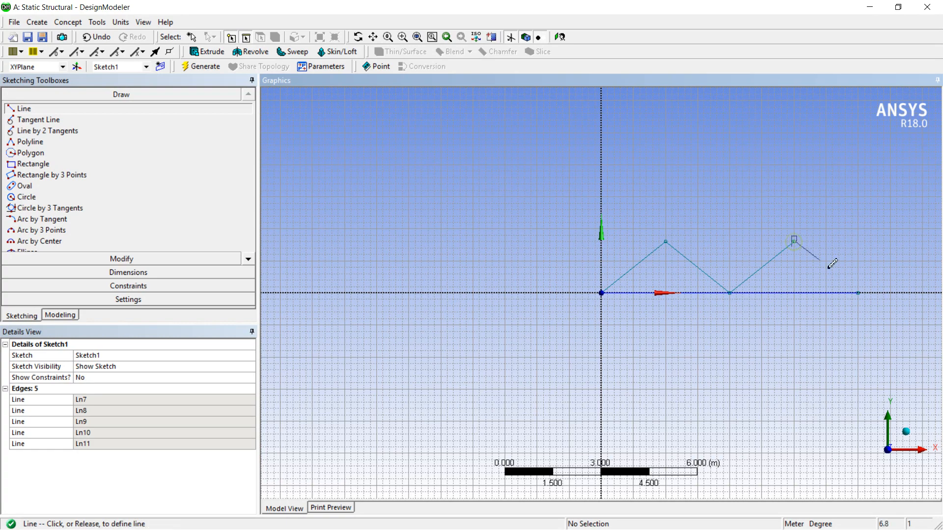
click(858, 291)
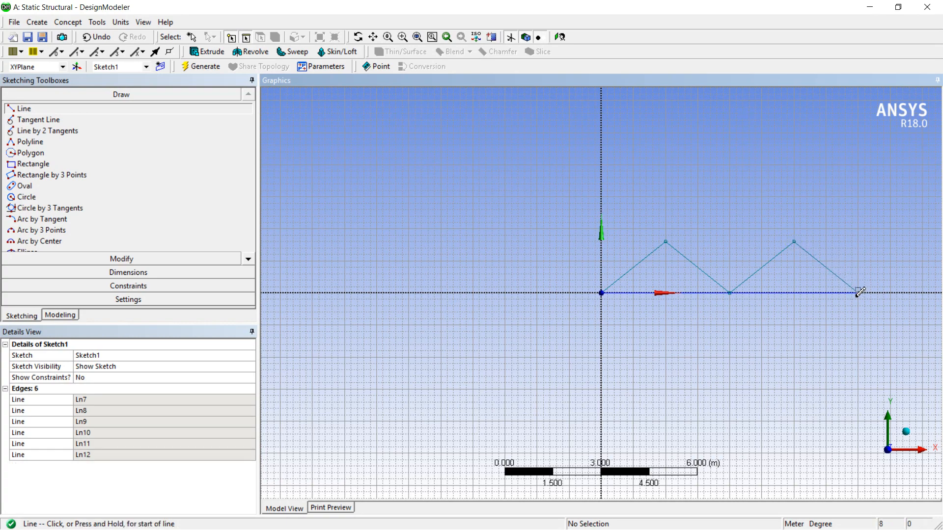
scroll(834, 346, down, 2)
scroll(832, 350, down, 1)
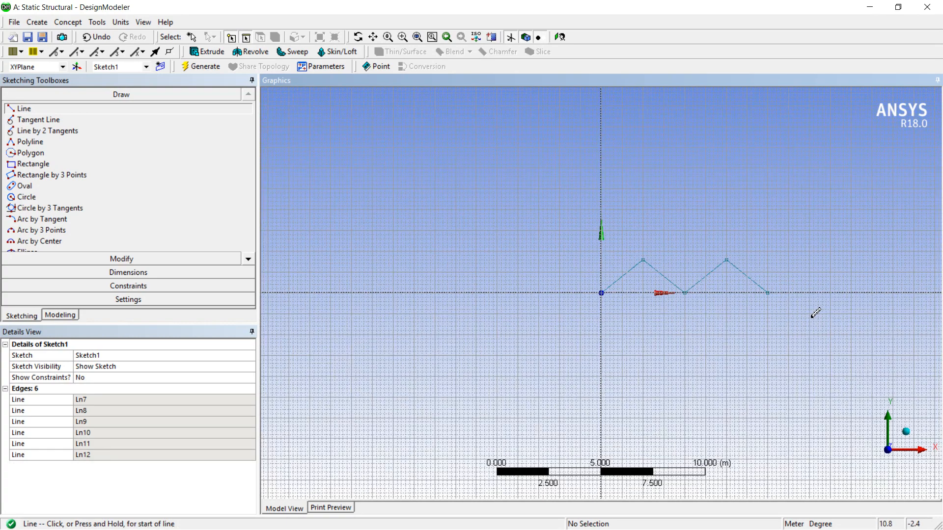
click(768, 293)
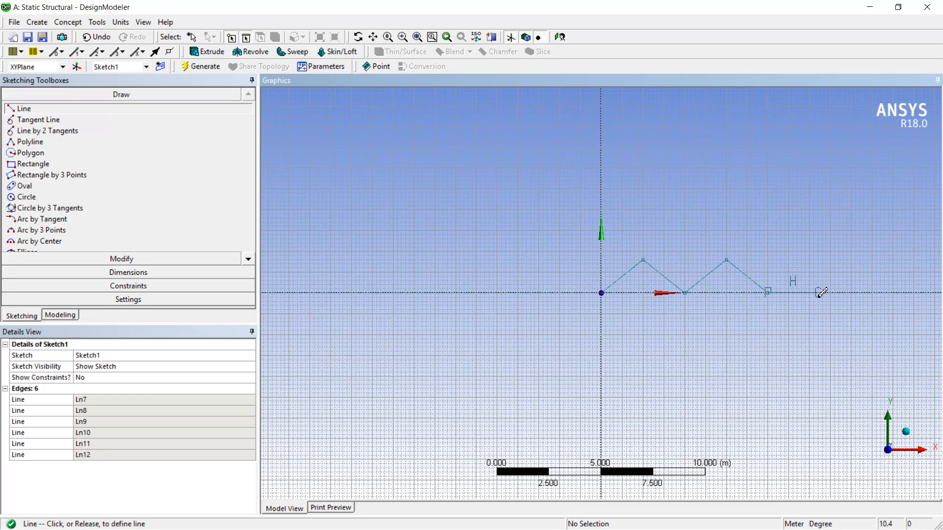
click(852, 292)
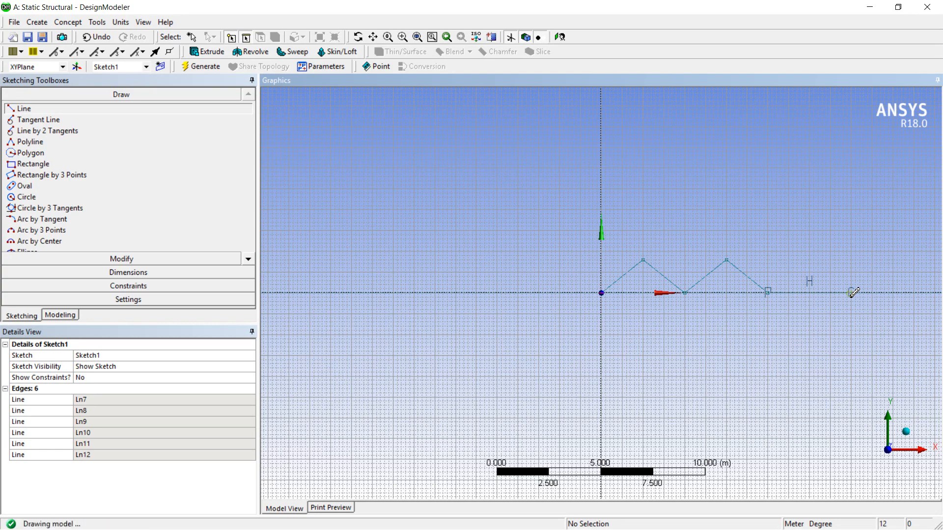
click(768, 292)
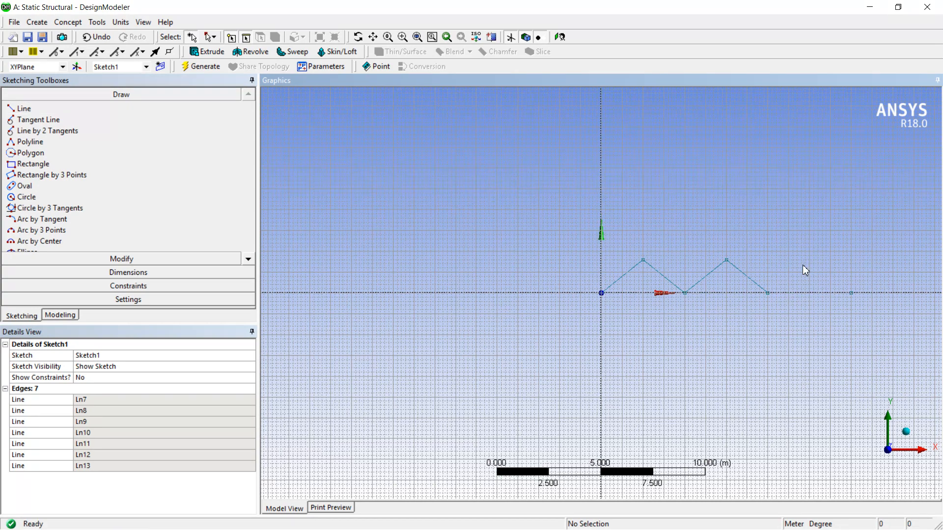
key(ctrl+z)
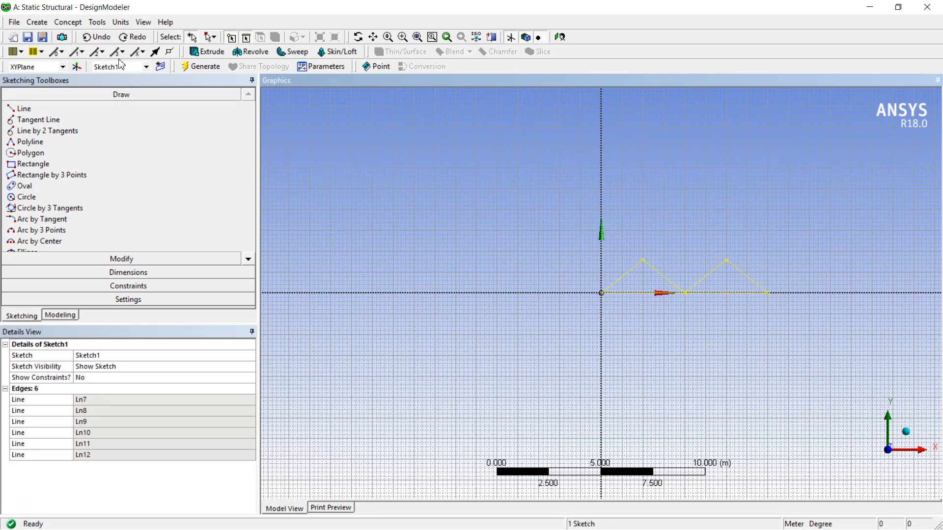
Draw the third bottom-chord line along the X axis from (8, 0) to (12, 0) m.
click(96, 108)
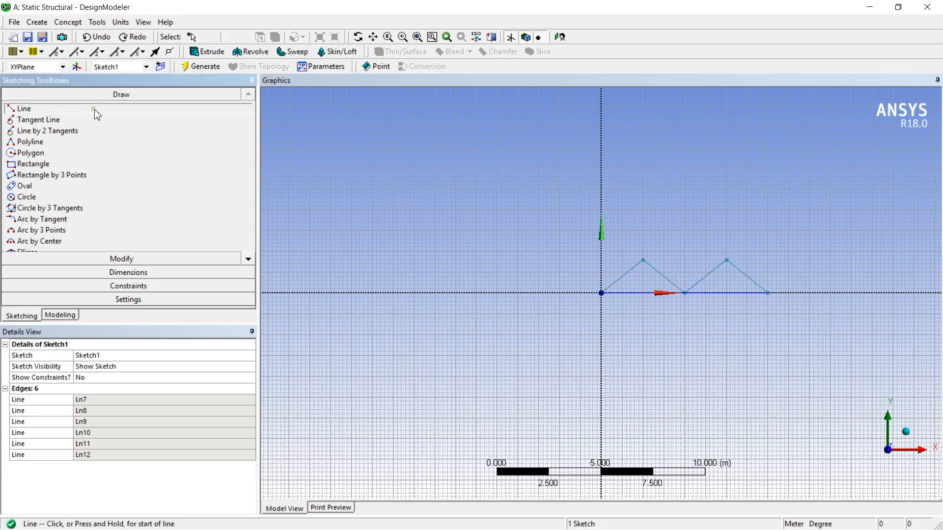
click(769, 294)
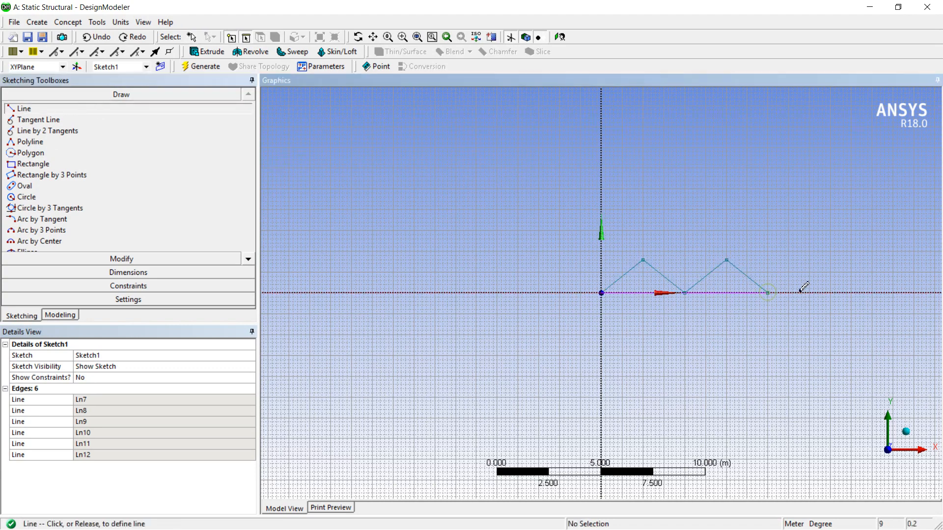
click(842, 293)
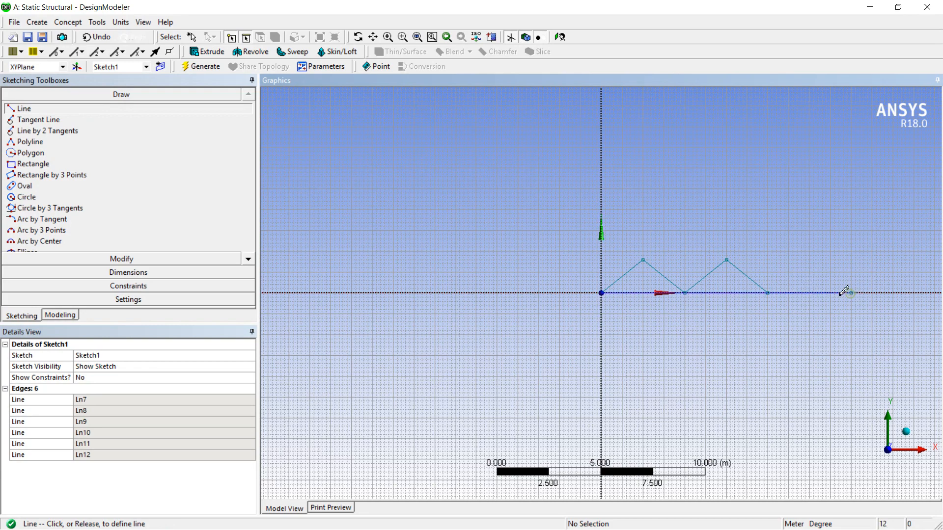
click(844, 292)
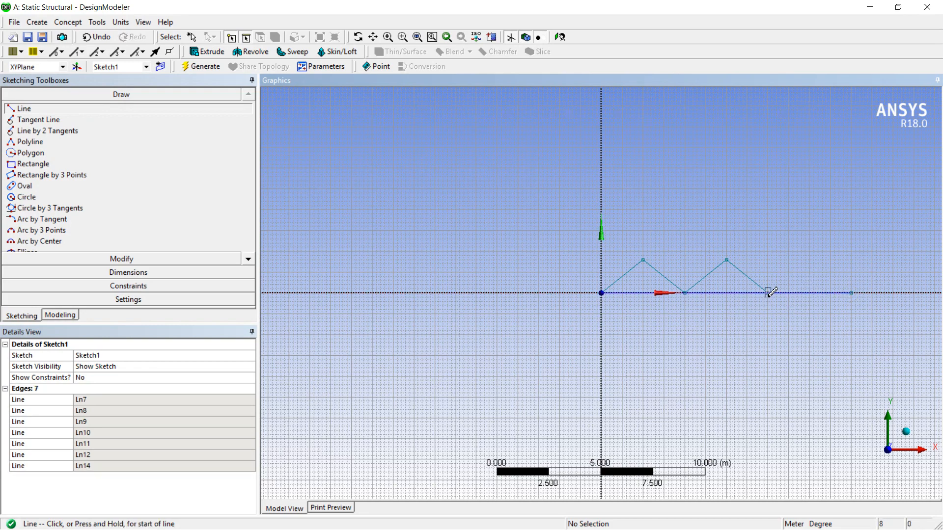
Draw the third bay's two diagonals meeting at (10, 1.6) m and join the three apexes with horizontal top-chord lines.
click(769, 293)
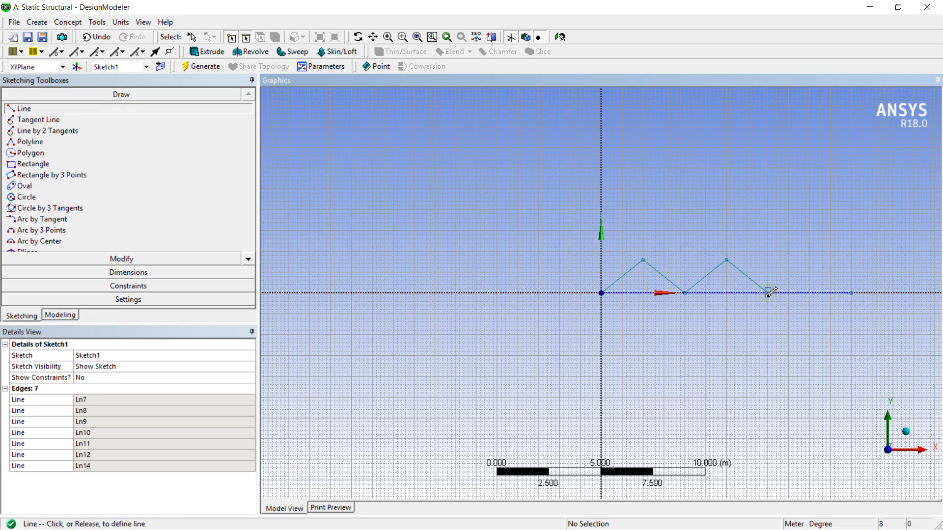
click(810, 259)
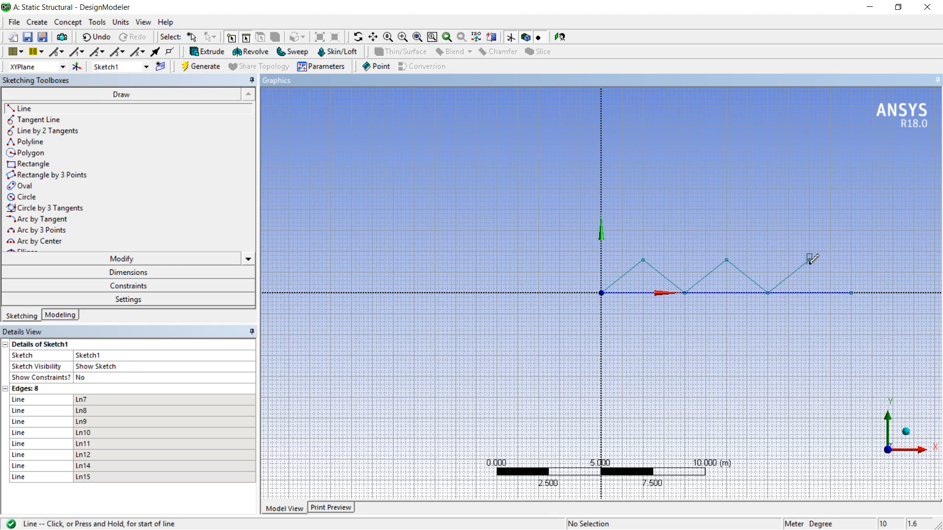
click(810, 259)
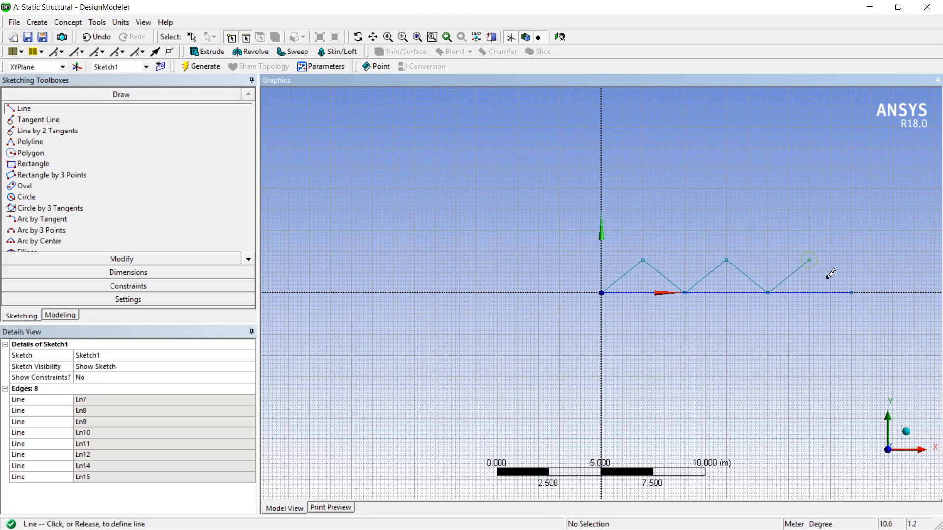
click(853, 293)
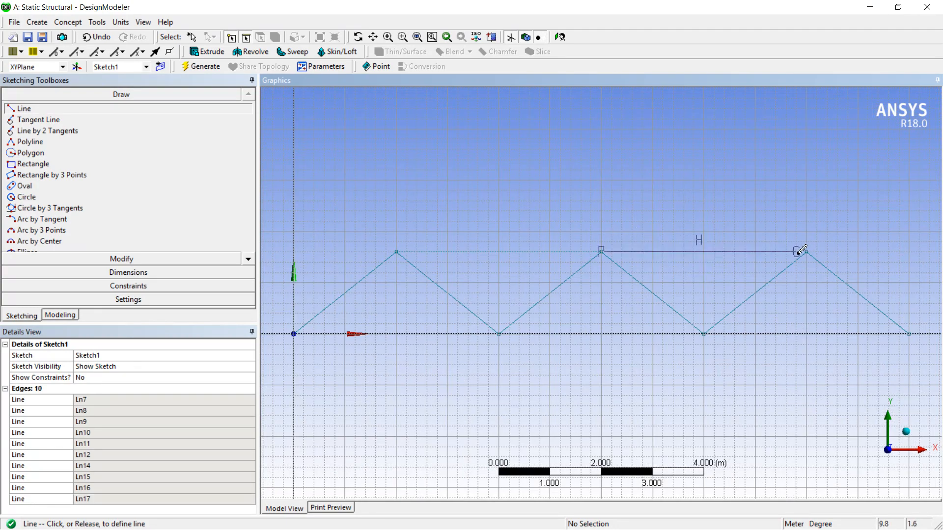
click(810, 250)
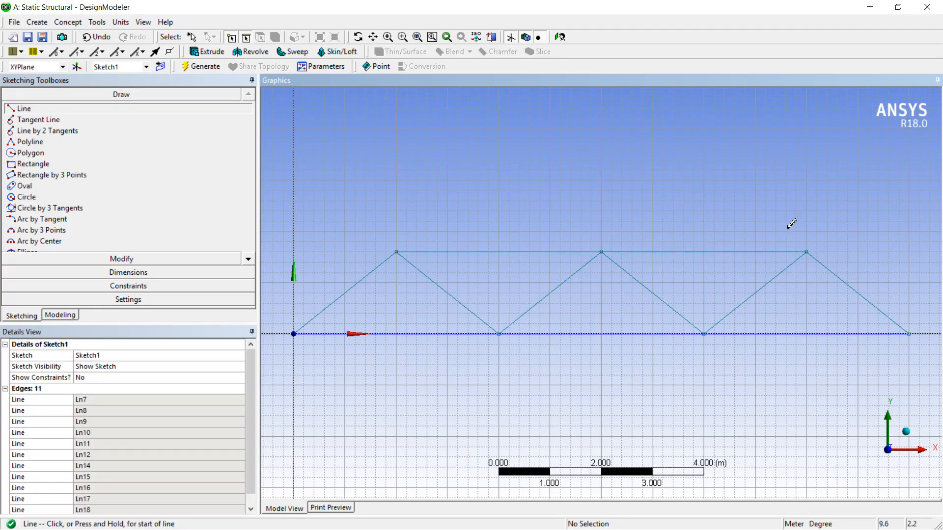
click(870, 7)
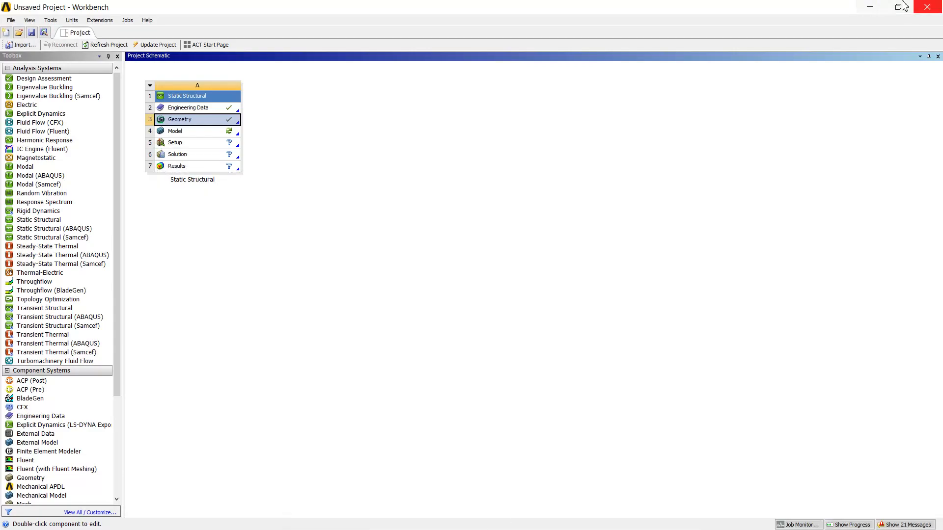
click(870, 7)
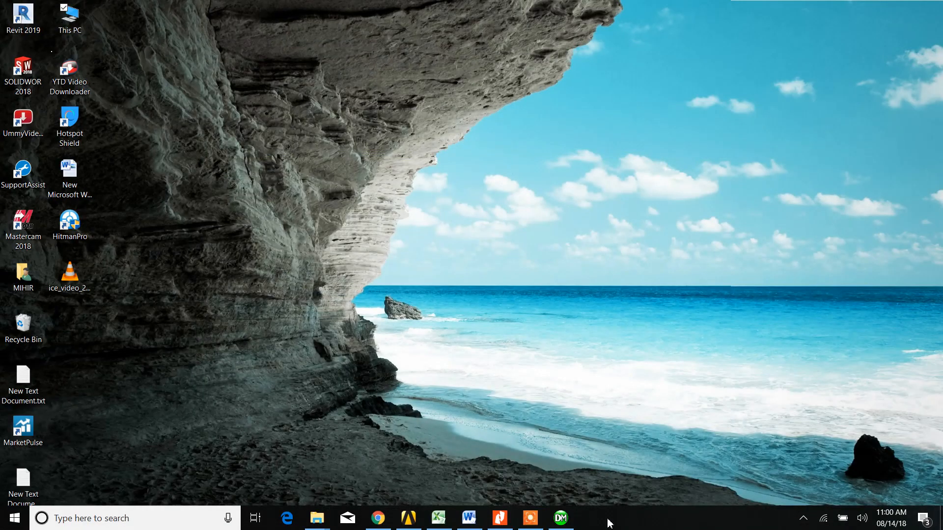
click(538, 524)
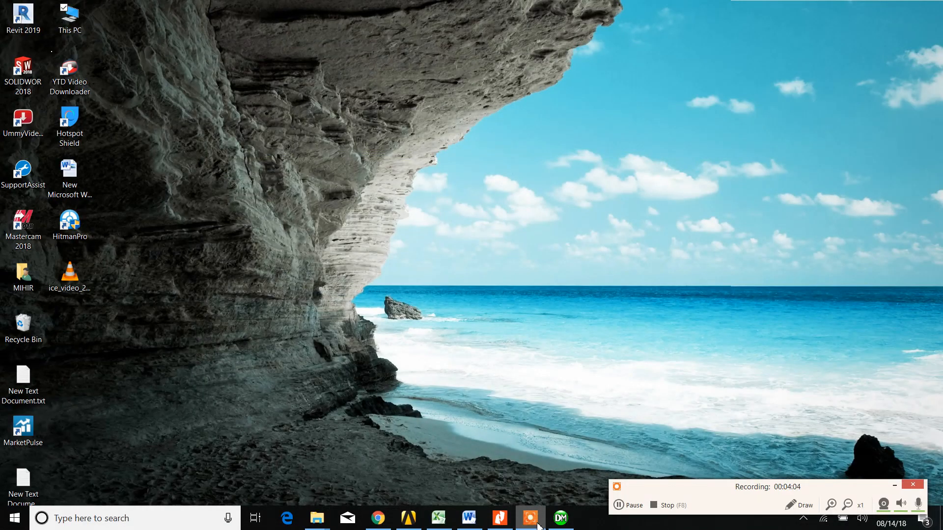
click(560, 518)
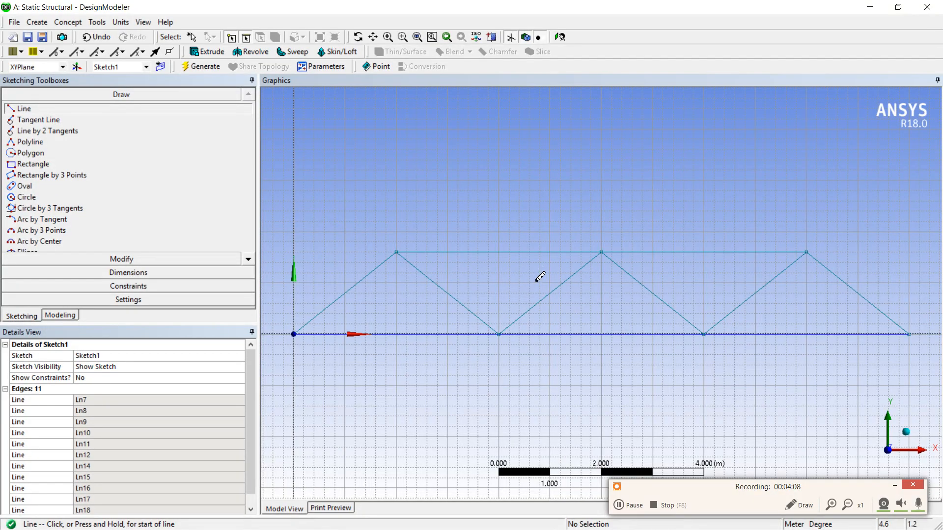
drag(713, 493, 695, 519)
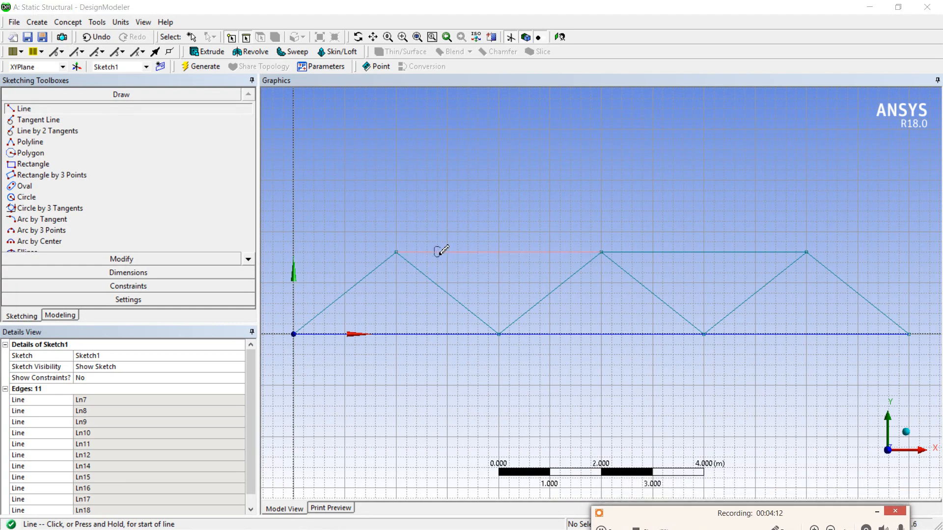
scroll(444, 251, down, 1)
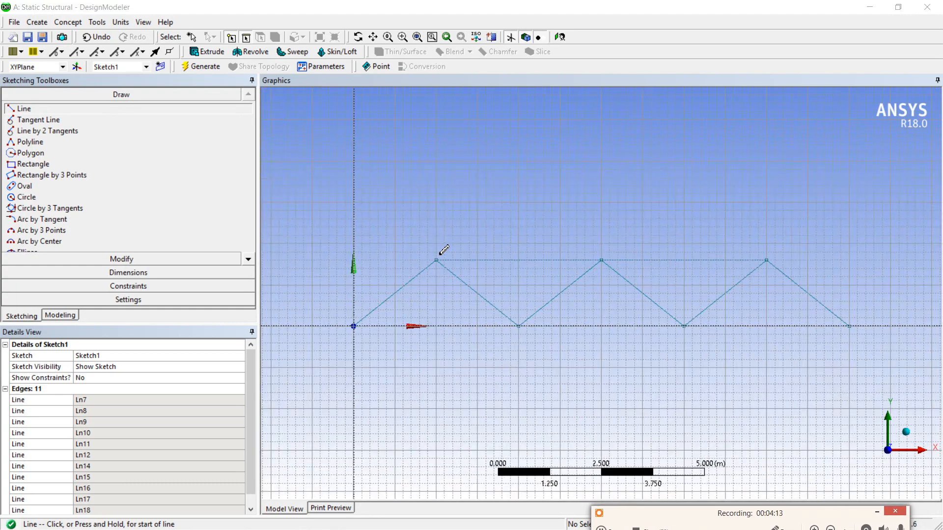
Add a horizontal length dimension below the first bottom-chord line of the truss.
click(106, 271)
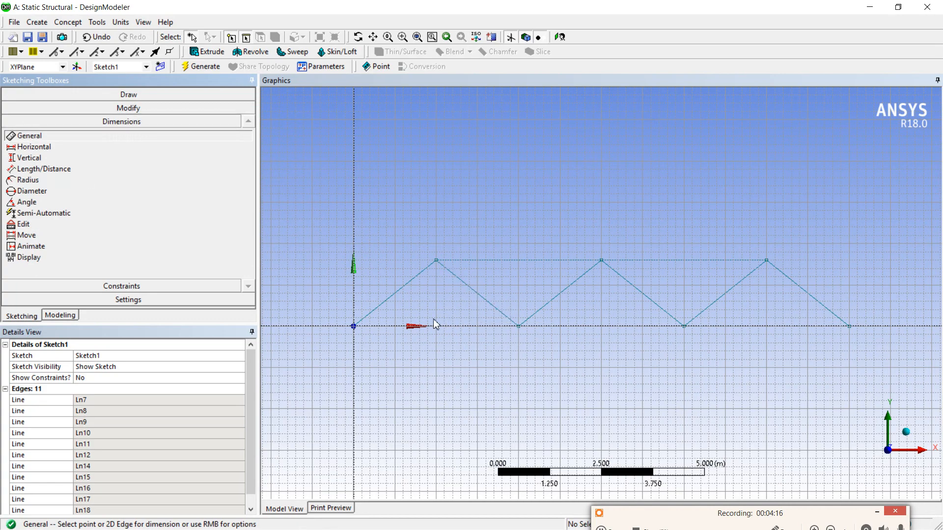
click(414, 326)
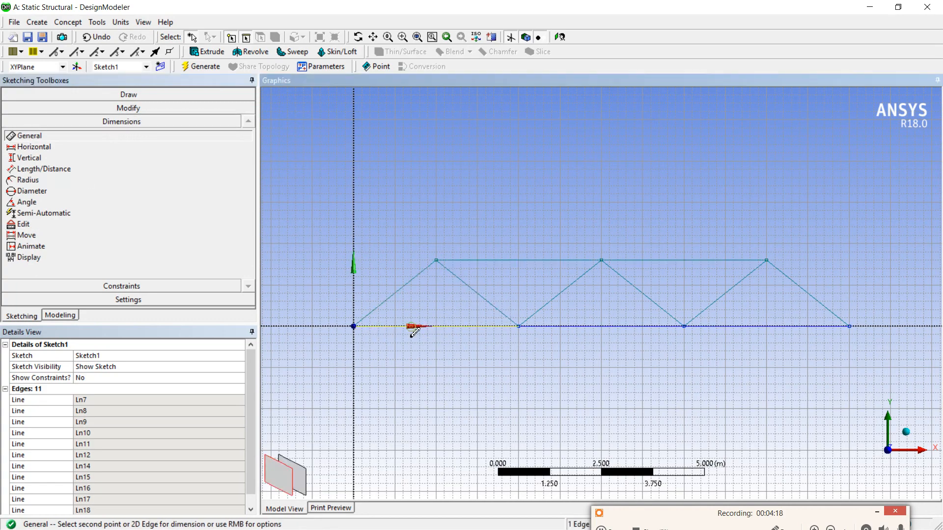
click(425, 361)
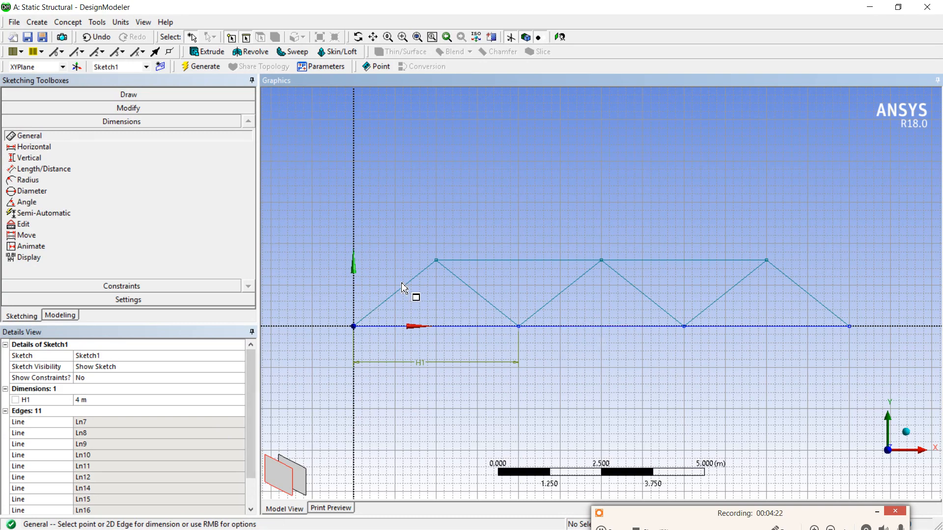
Dimension the height of the first apex above the X axis vertically and set it to 1.5 m.
click(43, 156)
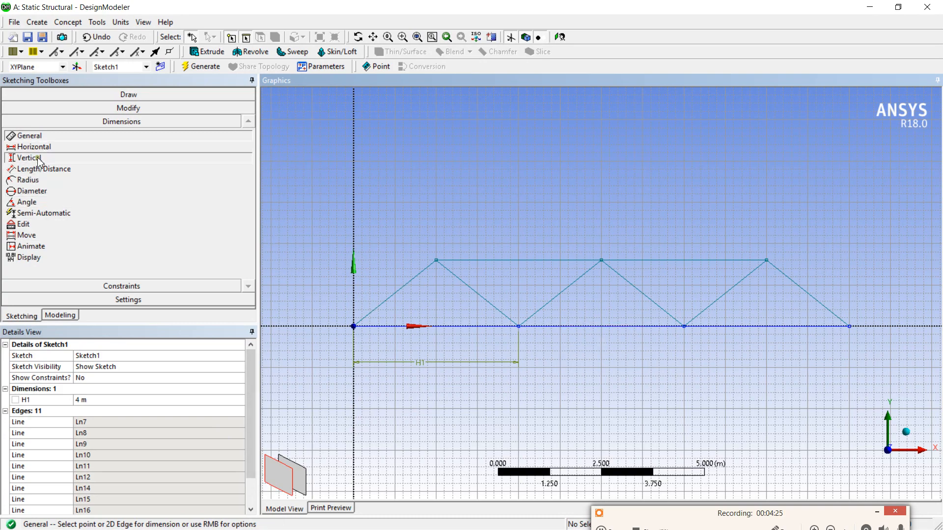
click(436, 261)
click(419, 325)
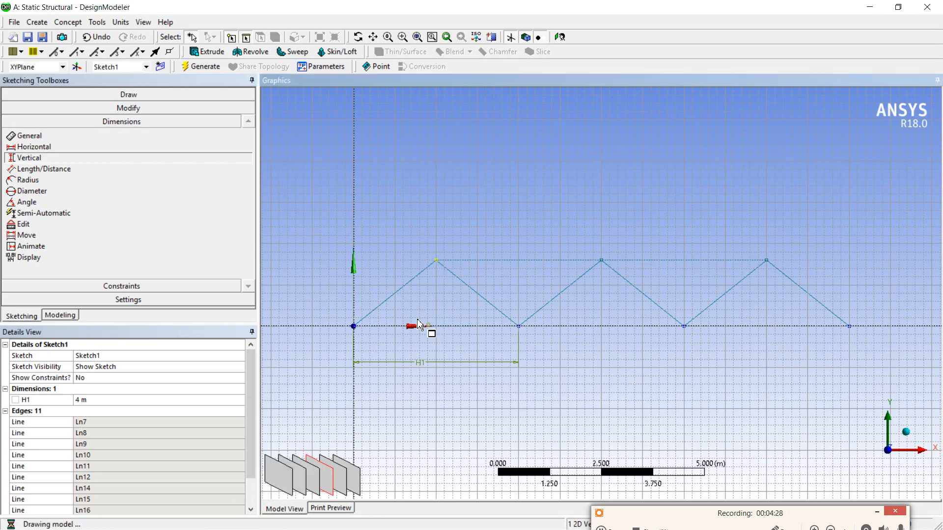
click(314, 285)
click(133, 410)
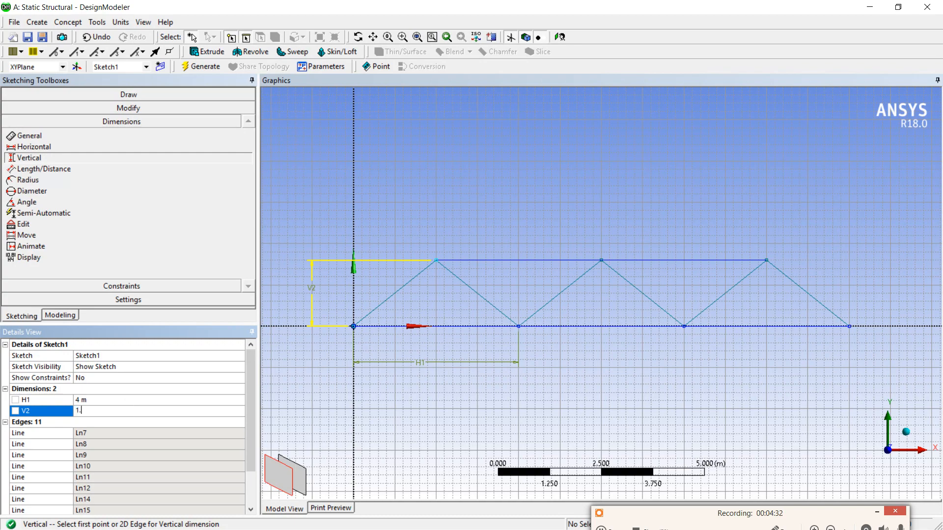
key(Return)
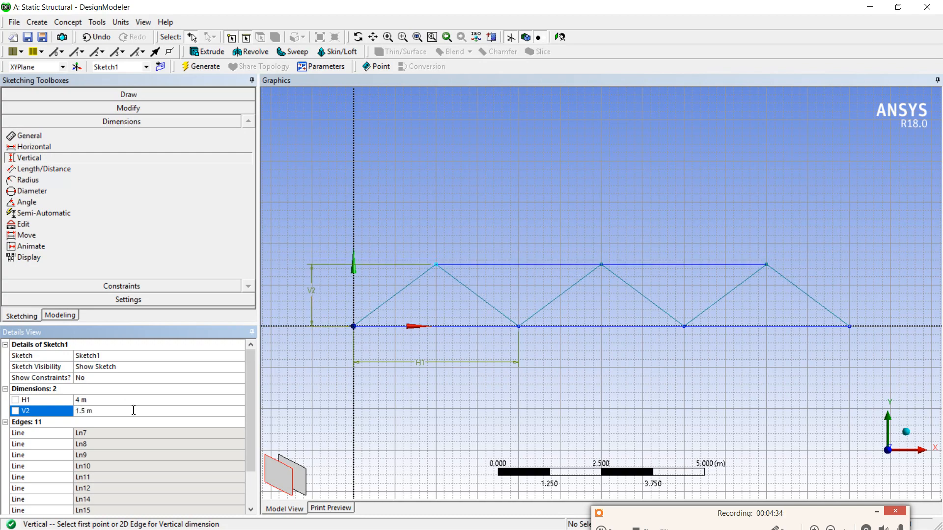
scroll(499, 356, down, 2)
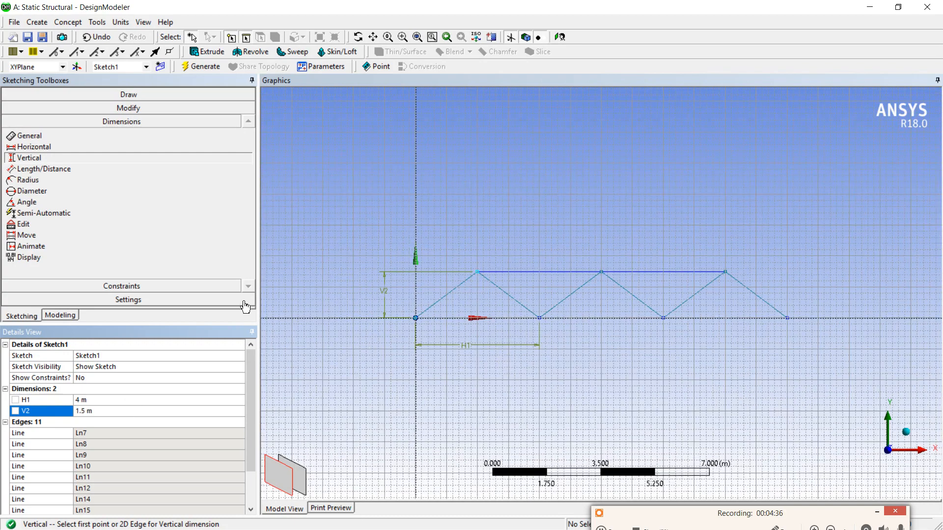
scroll(684, 318, up, 1)
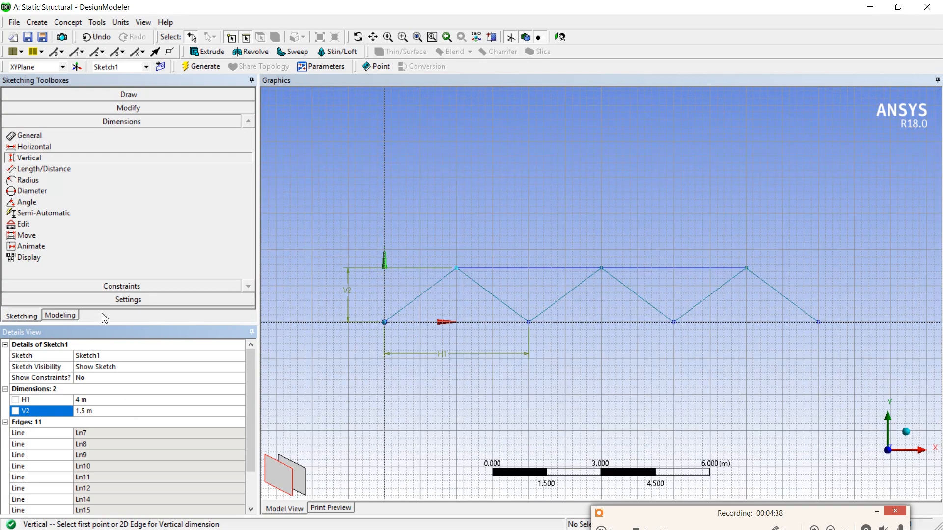
Hide the sketch grid in 2D, turn off grid snapping, and return to modeling mode.
click(59, 315)
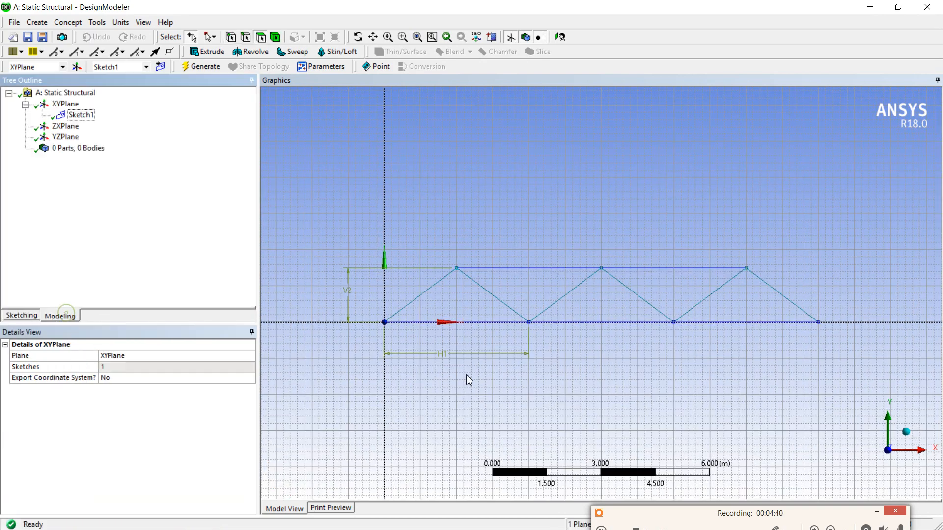
click(17, 318)
click(127, 301)
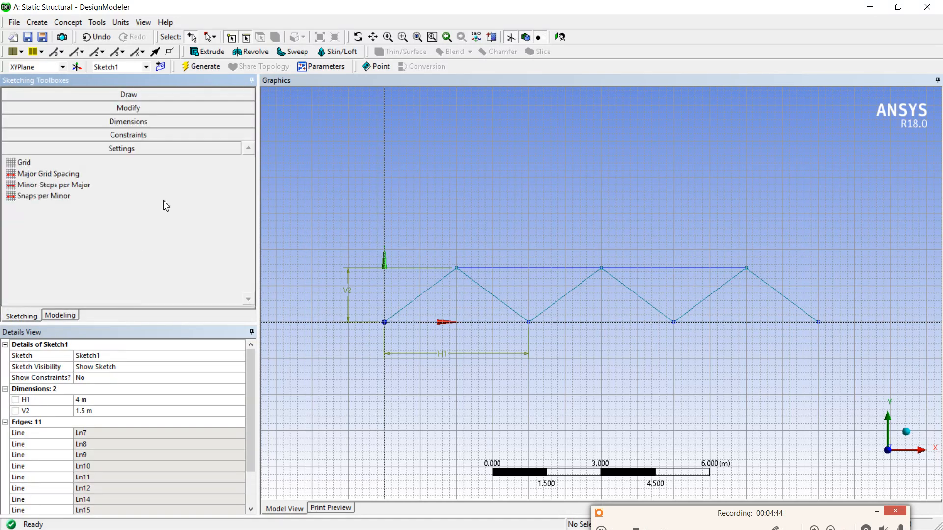
click(150, 165)
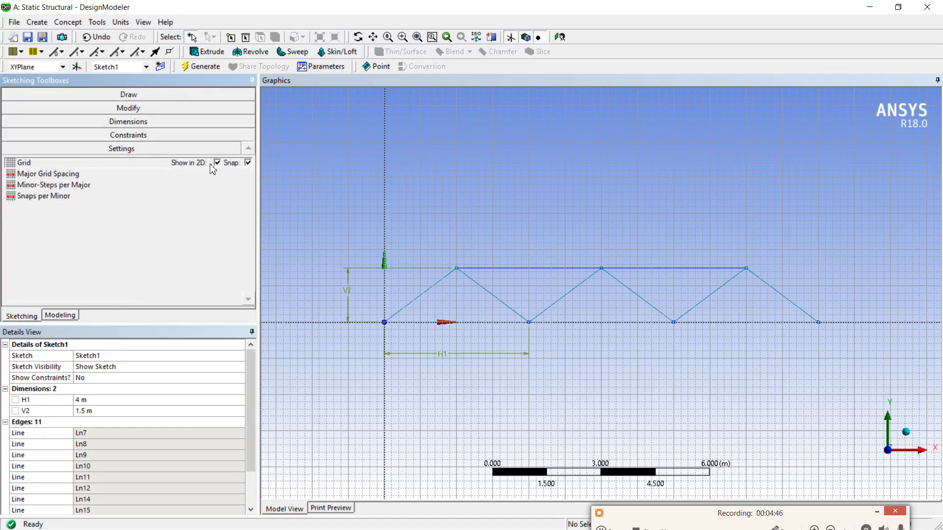
click(217, 163)
click(248, 162)
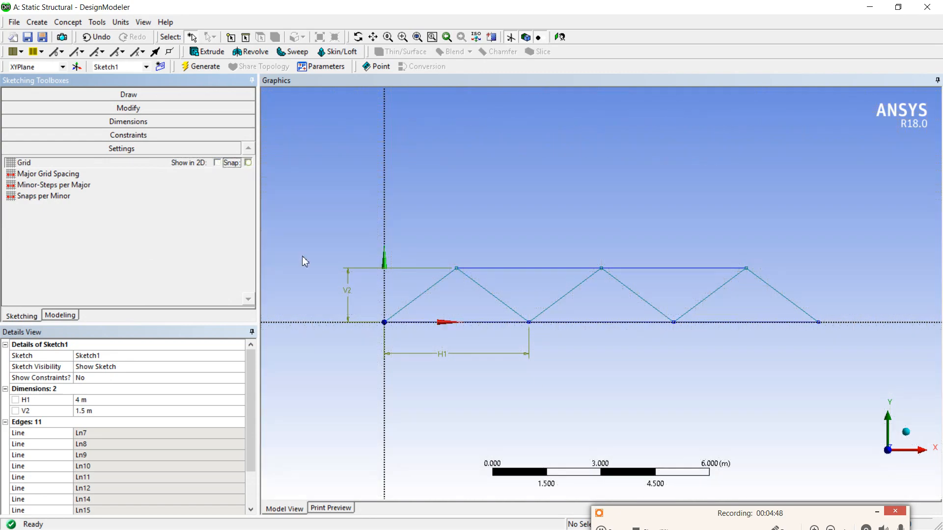
scroll(585, 369, down, 1)
scroll(585, 369, down, 1)
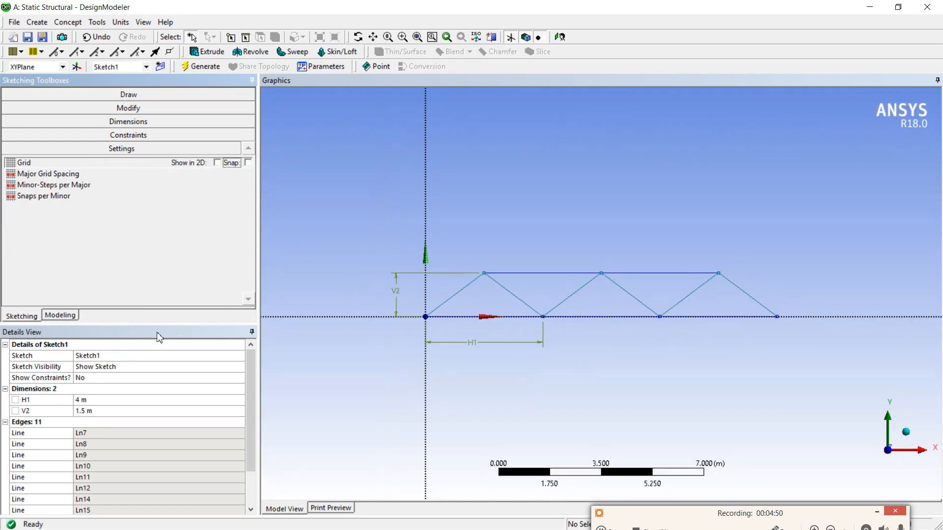
click(61, 315)
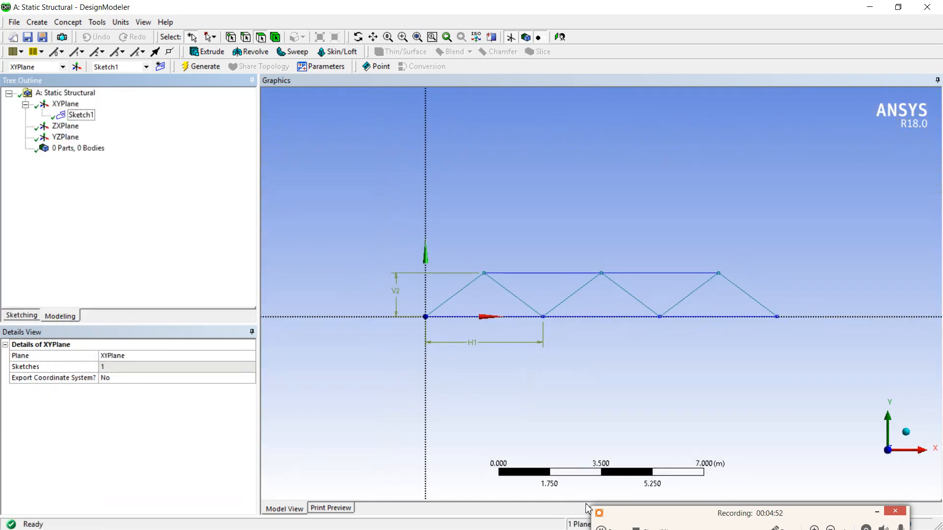
Switch to Nitro Pro to check the truss in Fig. 11.23, and return to DesignModeler.
click(877, 512)
click(868, 8)
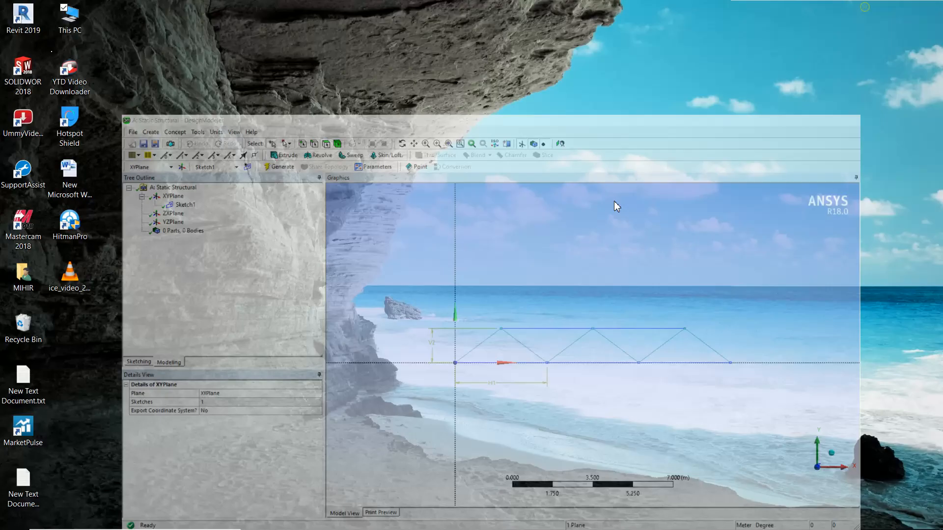
click(506, 519)
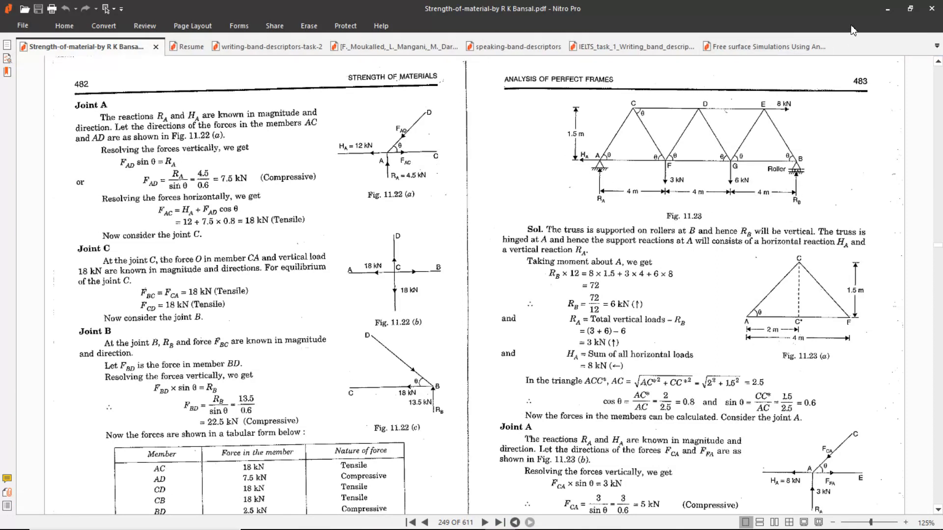
click(888, 10)
mouse_move(494, 524)
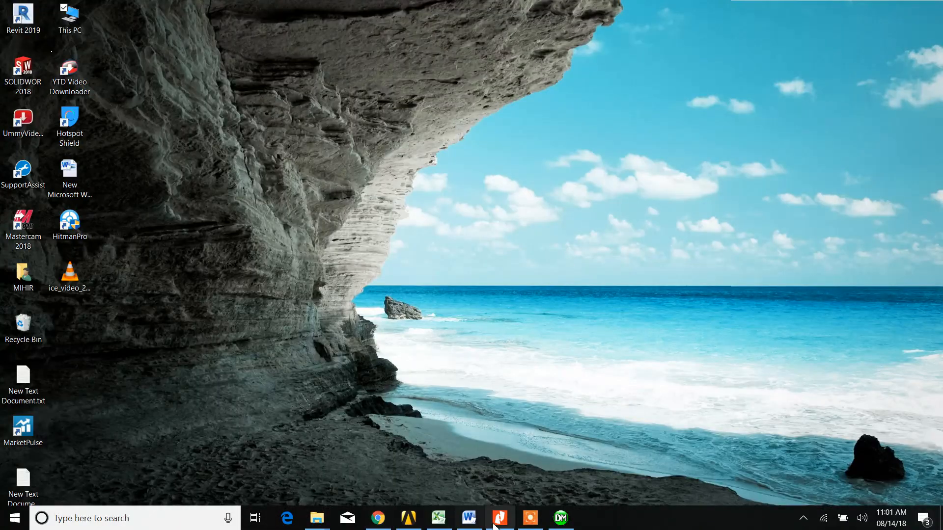
click(561, 518)
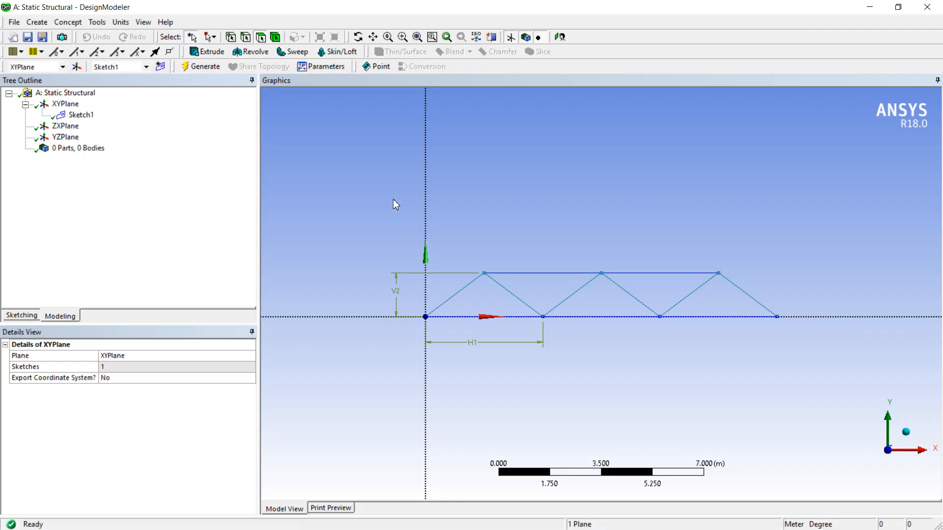
Generate a line body from Sketch1 using Lines From Sketches with the Add Material operation.
click(80, 114)
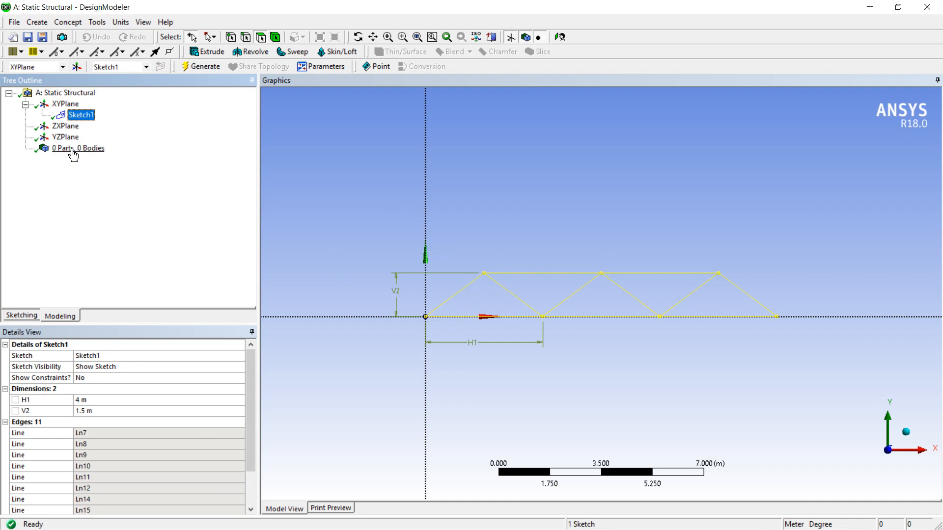
click(70, 24)
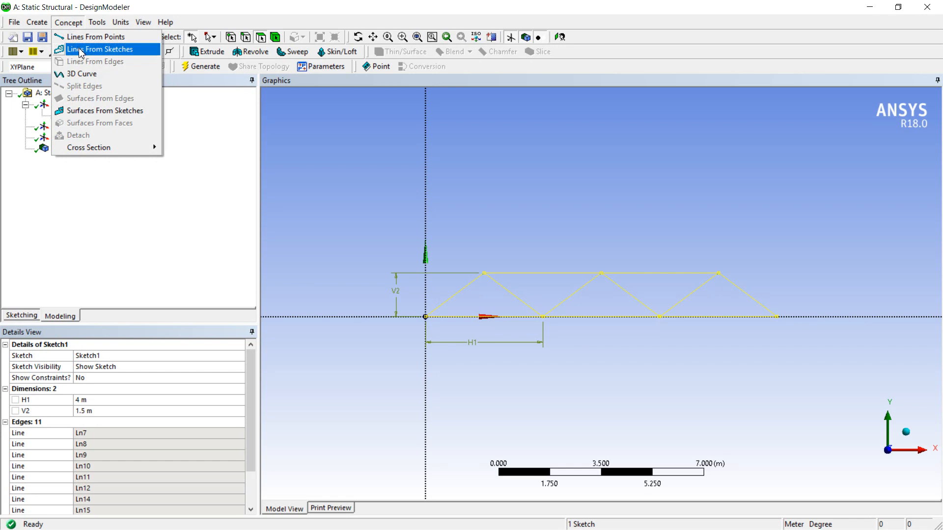
click(81, 51)
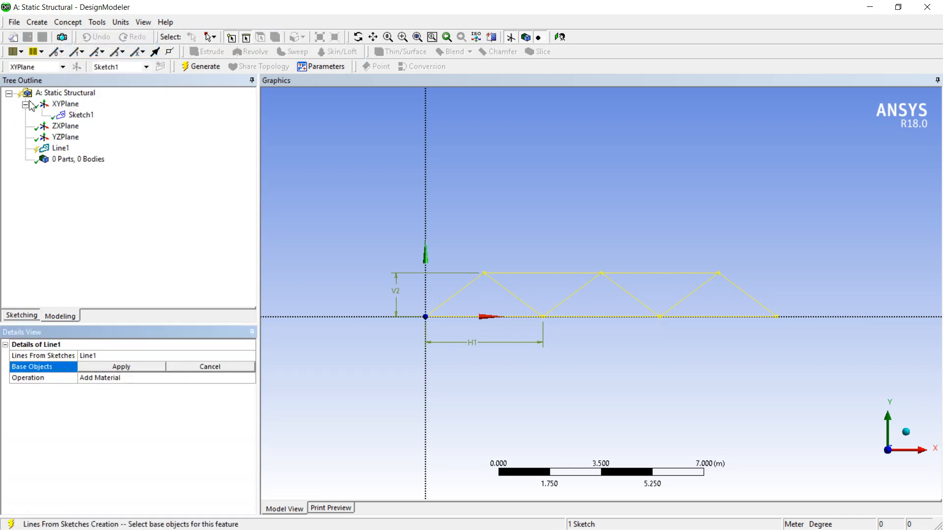
click(74, 119)
click(141, 368)
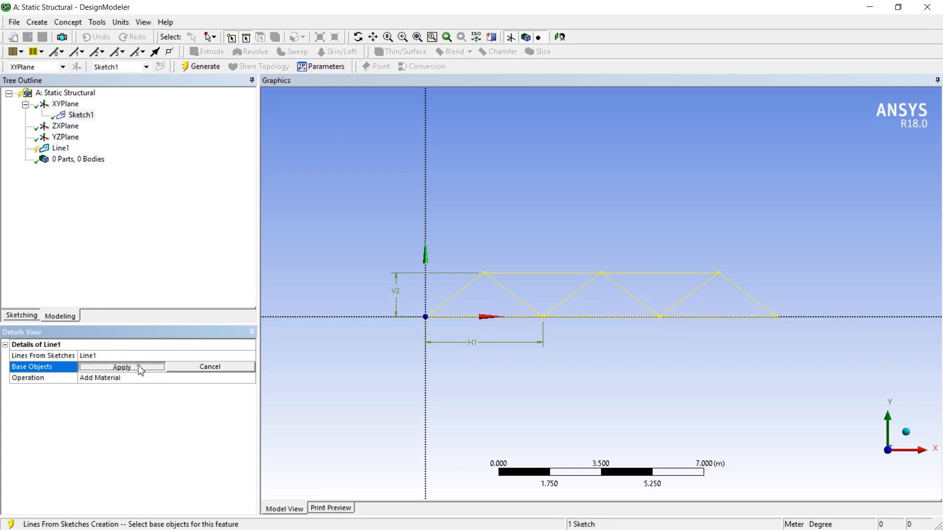
click(198, 66)
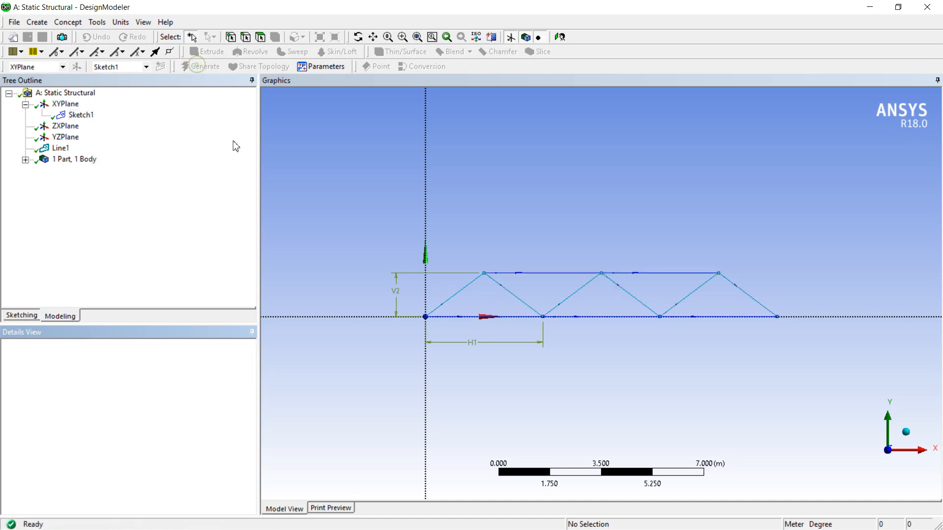
Create a circular cross section for the truss members with a radius of 0.02 m.
click(25, 159)
click(80, 173)
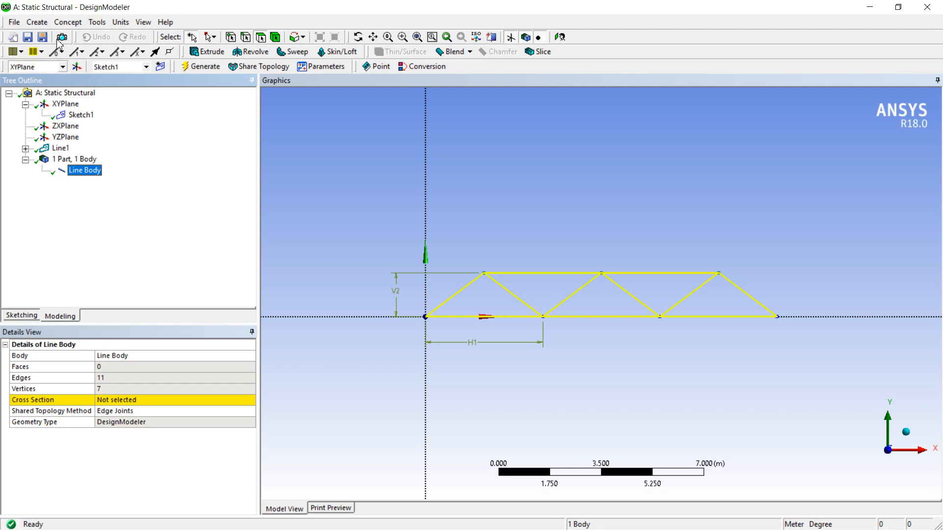
click(72, 23)
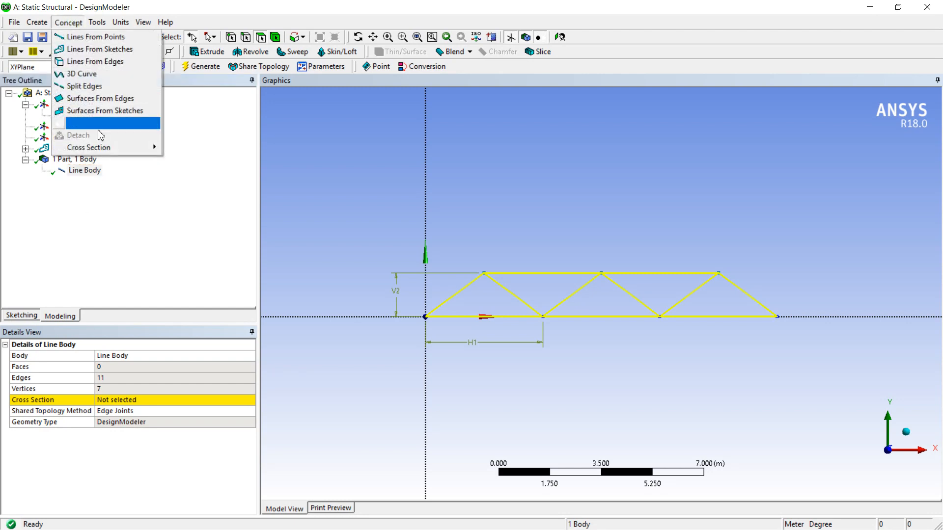
mouse_move(103, 147)
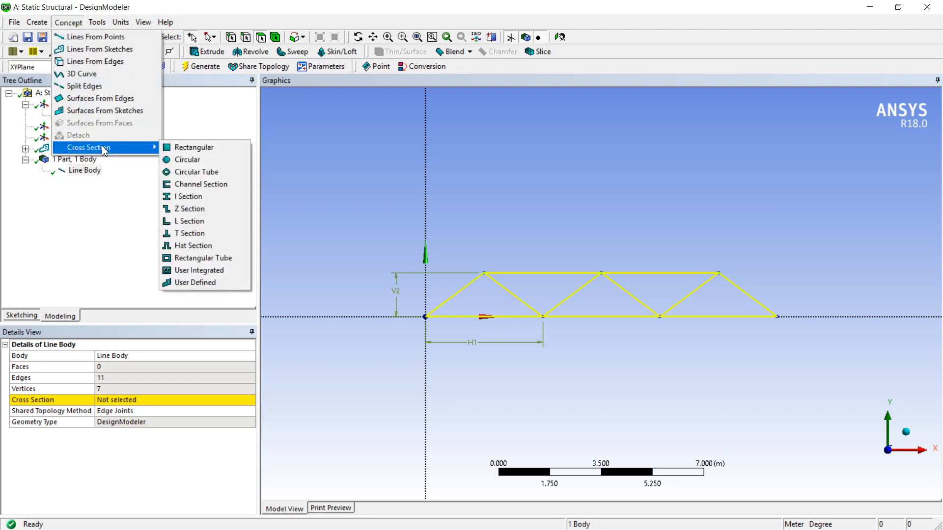
click(185, 162)
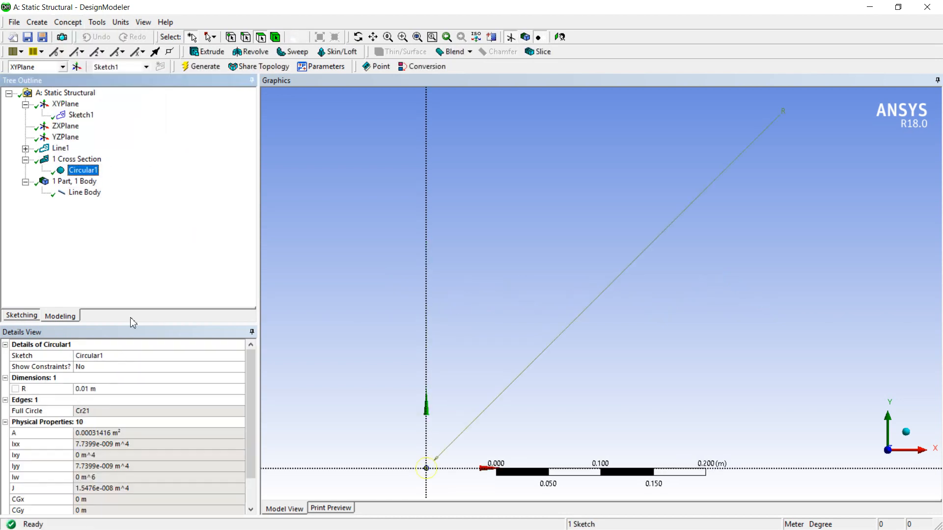
click(101, 389)
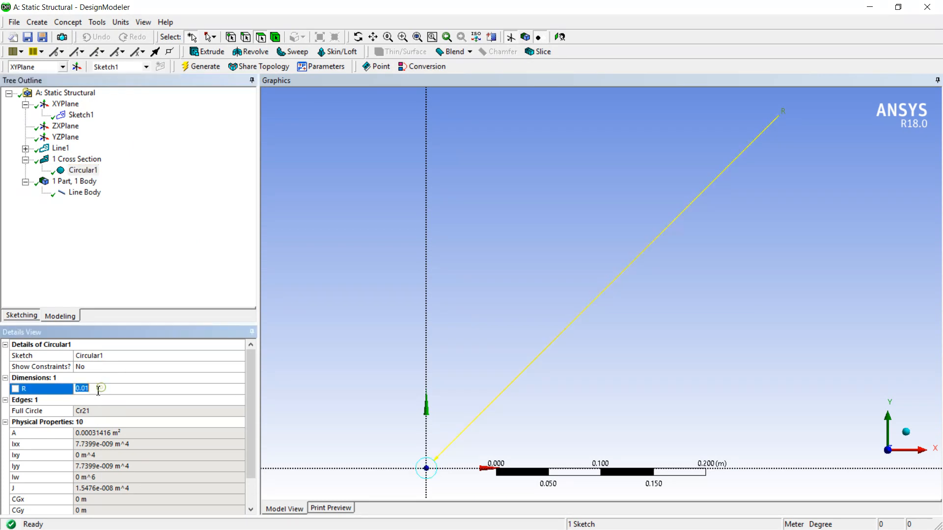
click(98, 389)
key(Return)
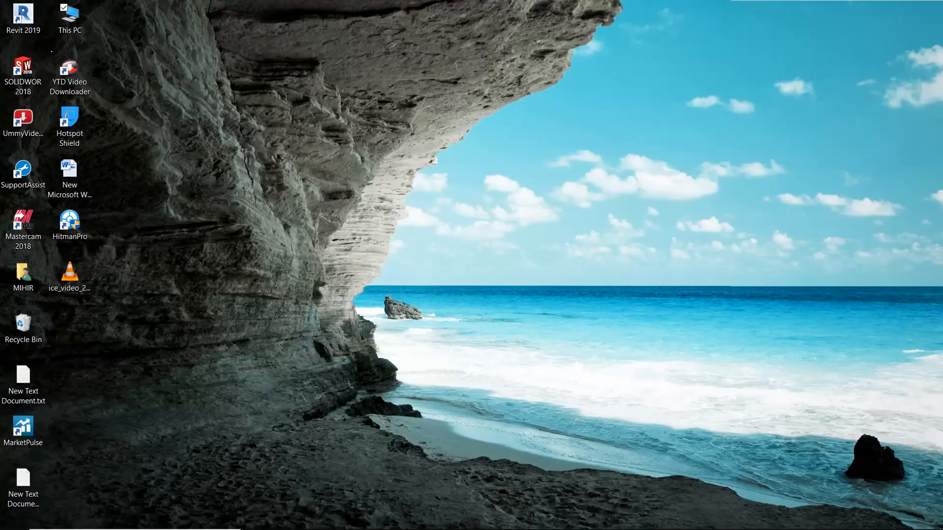
mouse_move(614, 525)
click(530, 518)
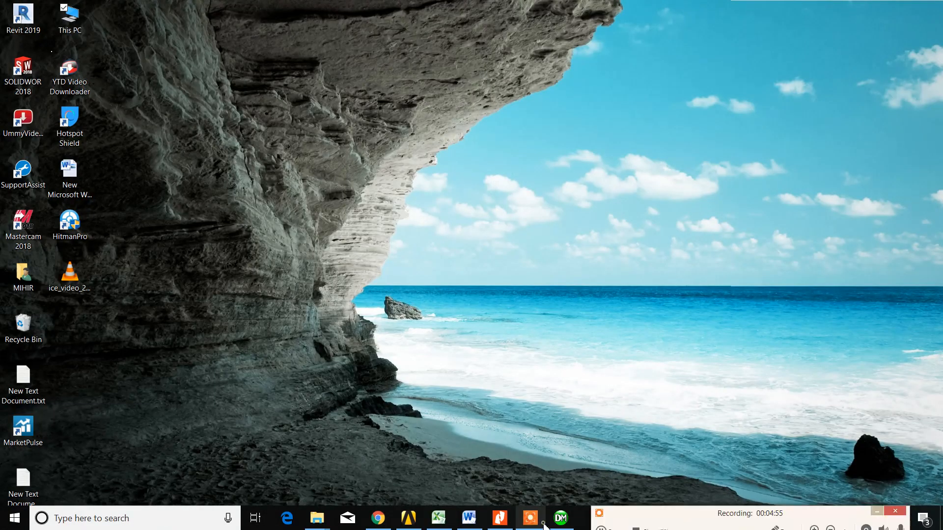
drag(636, 517, 645, 417)
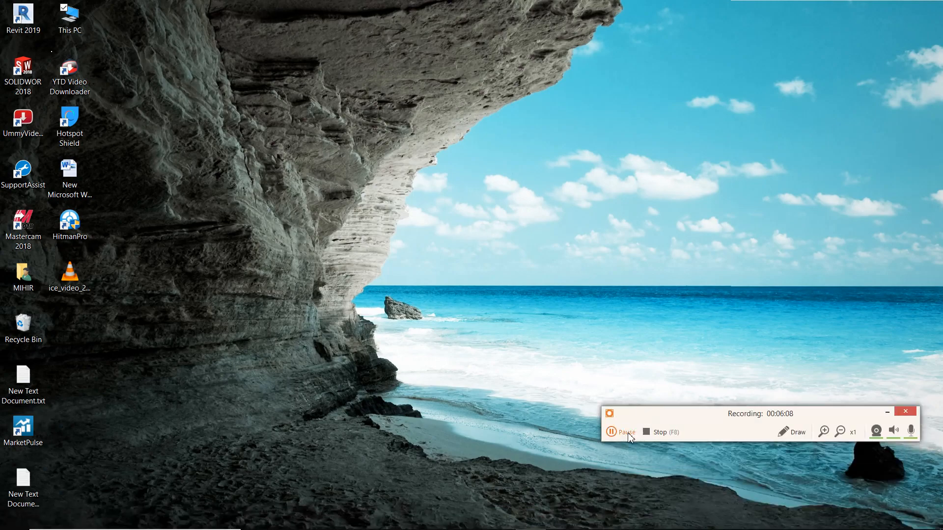
click(612, 433)
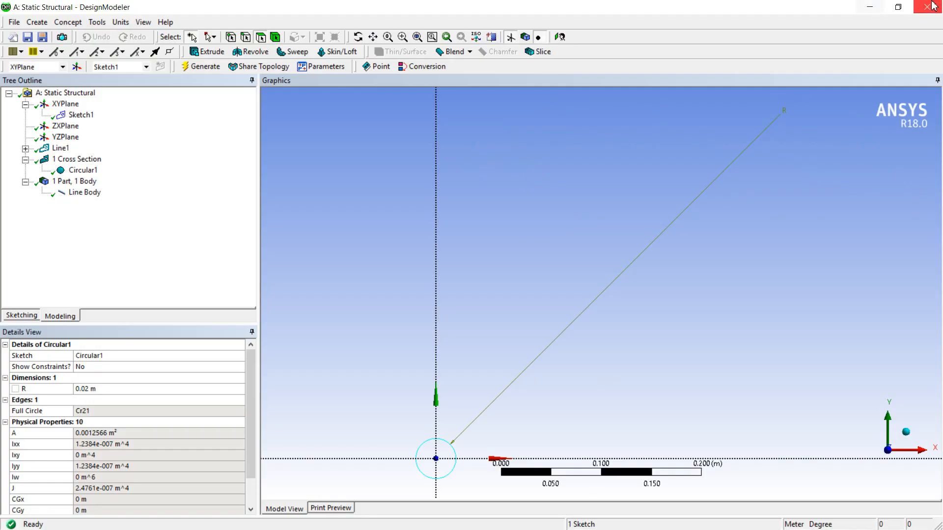
click(869, 7)
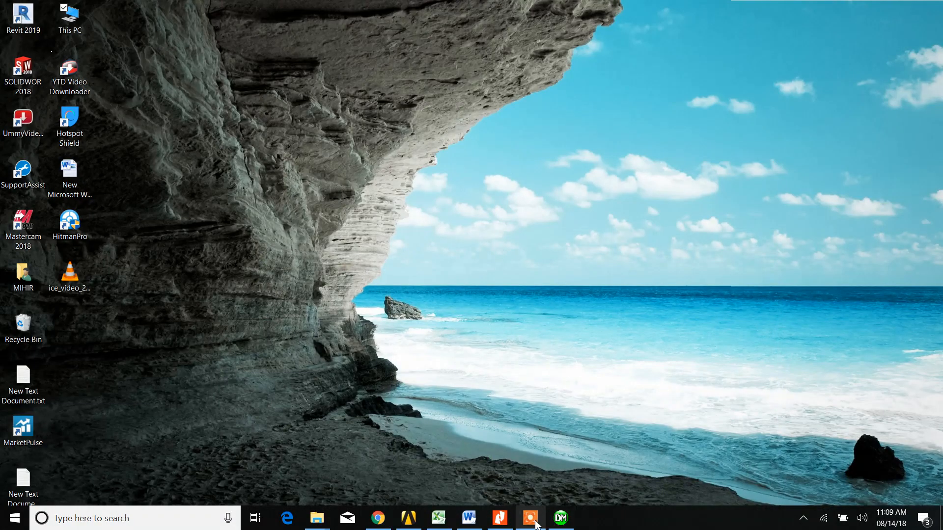
click(536, 523)
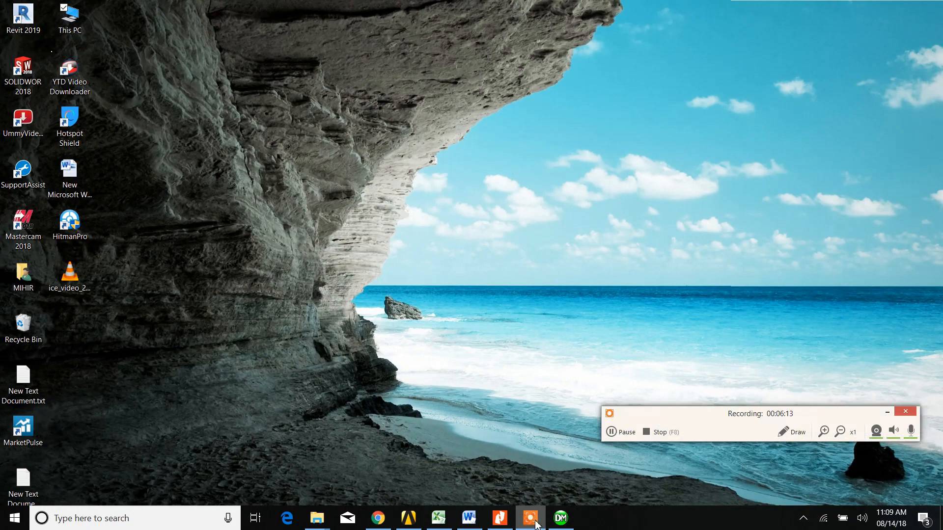
Return to DesignModeler and assign the Circular1 cross section to the truss line body.
click(561, 519)
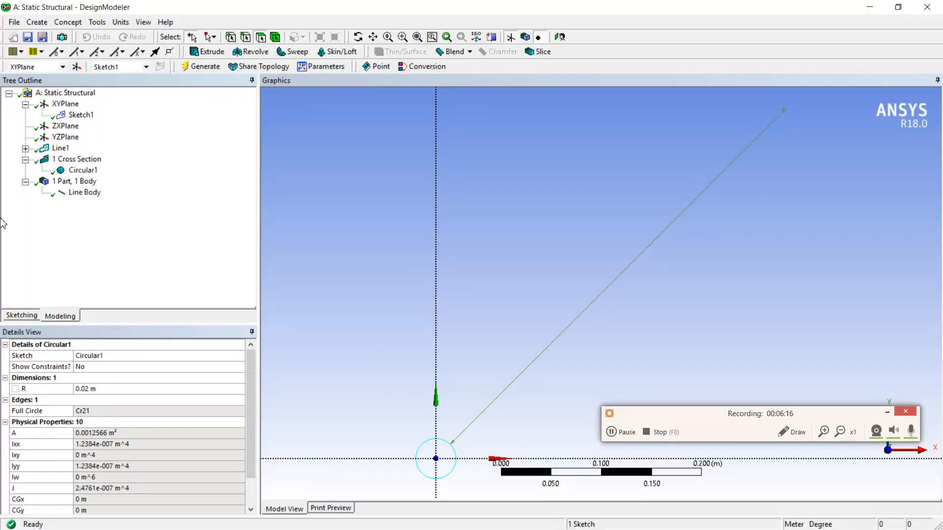
click(81, 194)
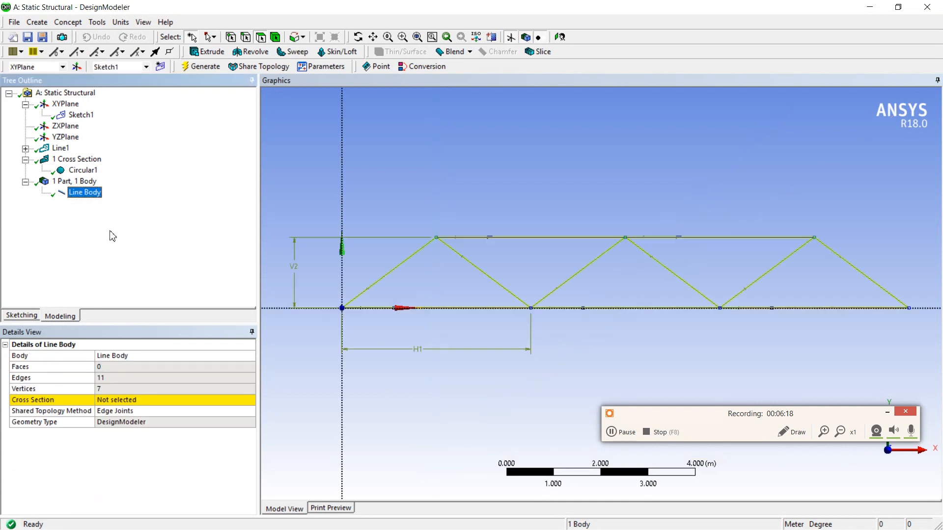
click(112, 400)
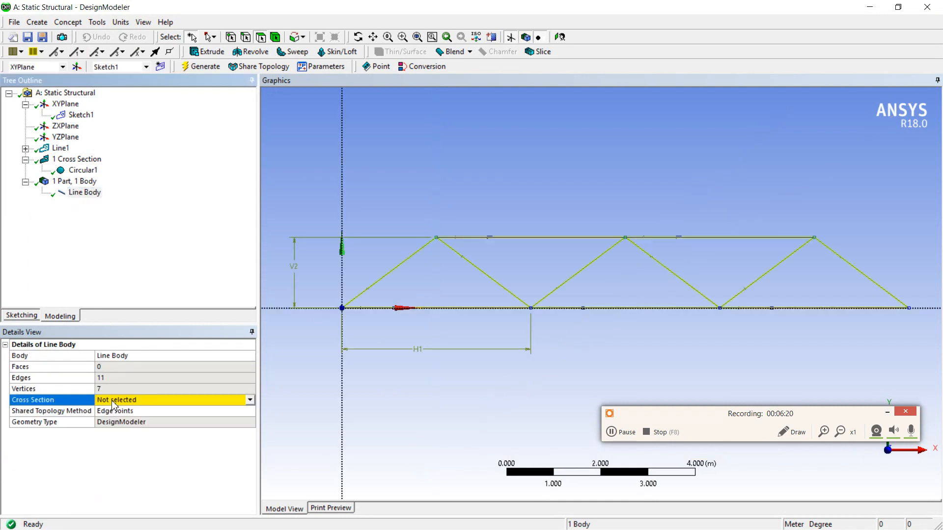
click(250, 400)
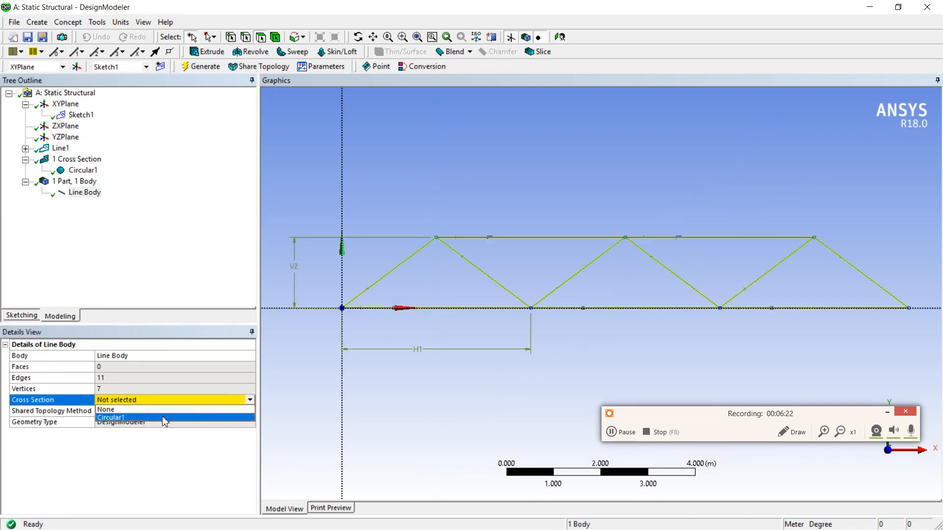
click(164, 418)
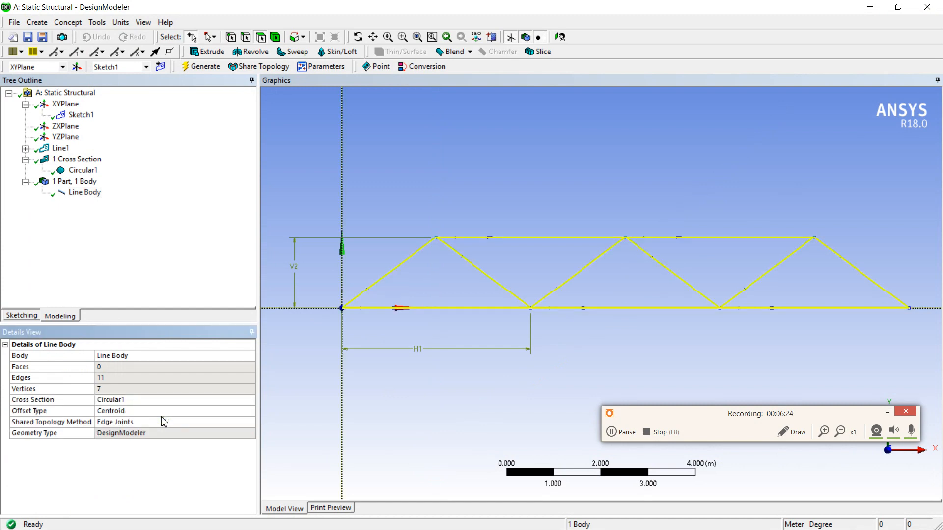
scroll(515, 234, down, 1)
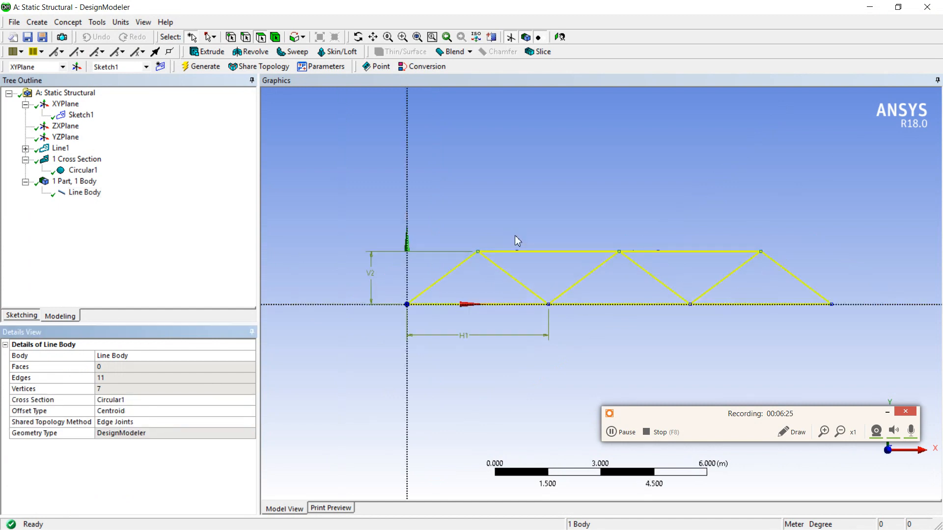
click(76, 193)
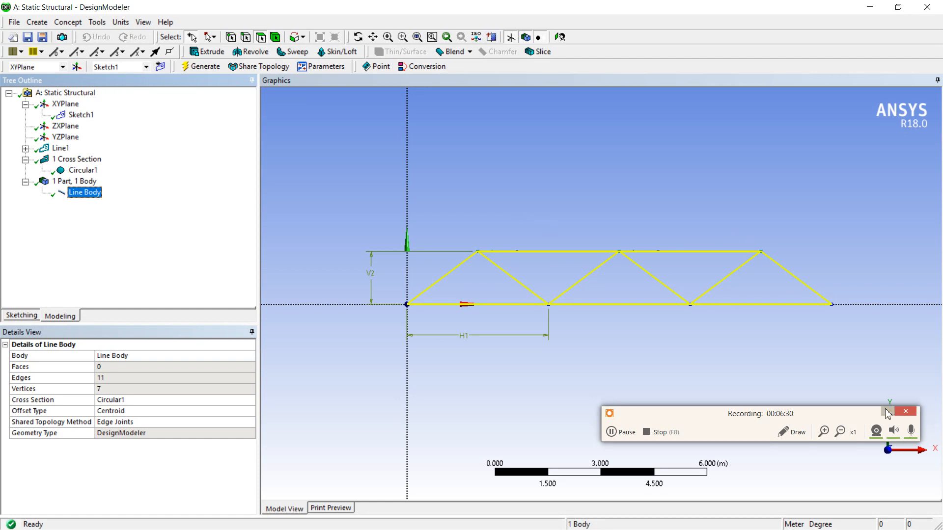
Turn on the display of cross section solids and inspect the truss members in isometric view before restoring the front view.
click(908, 438)
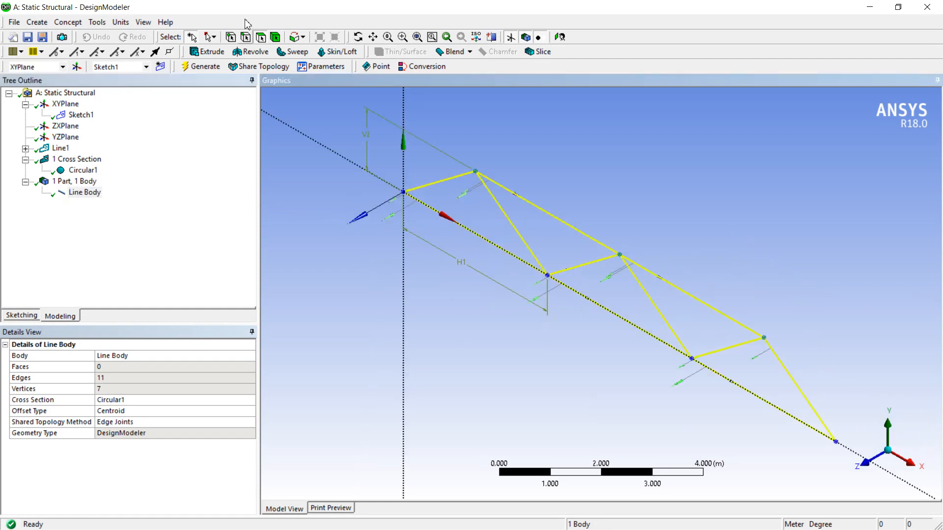
click(144, 23)
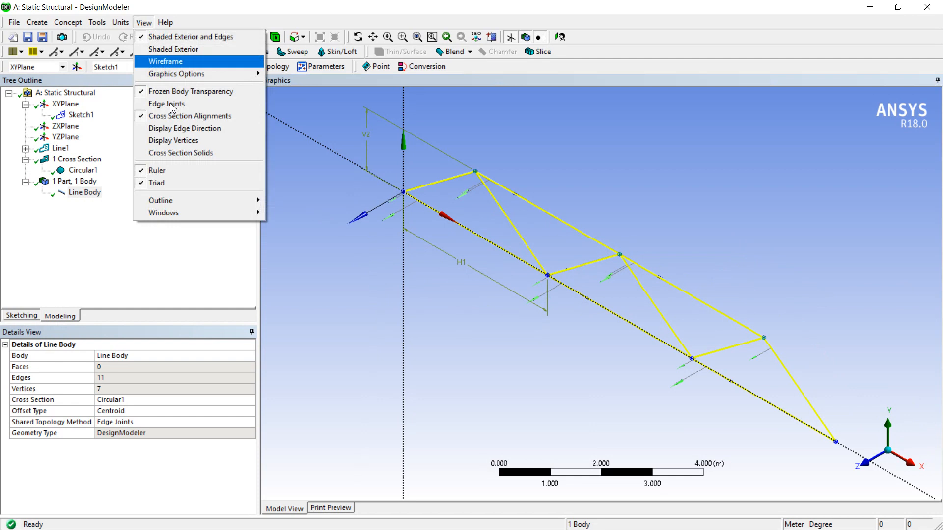
click(199, 153)
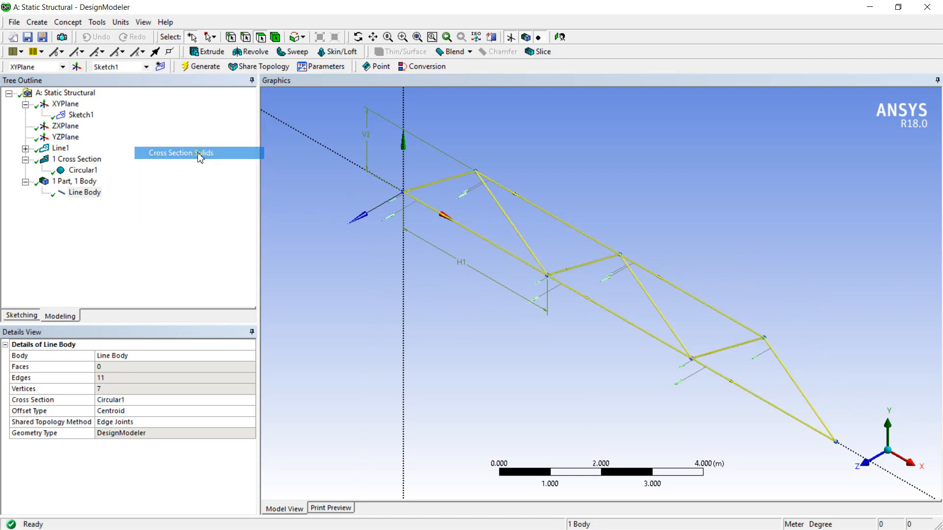
scroll(620, 294, up, 8)
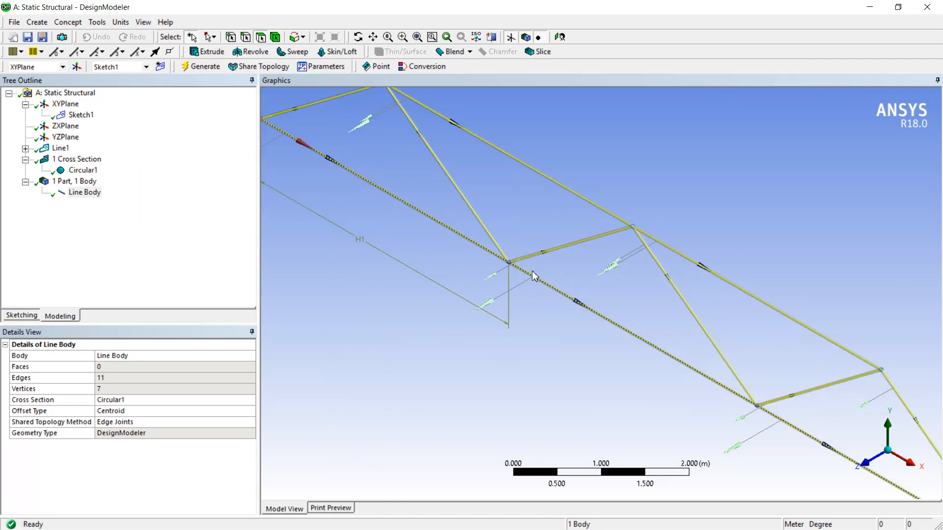
scroll(398, 242, up, 1)
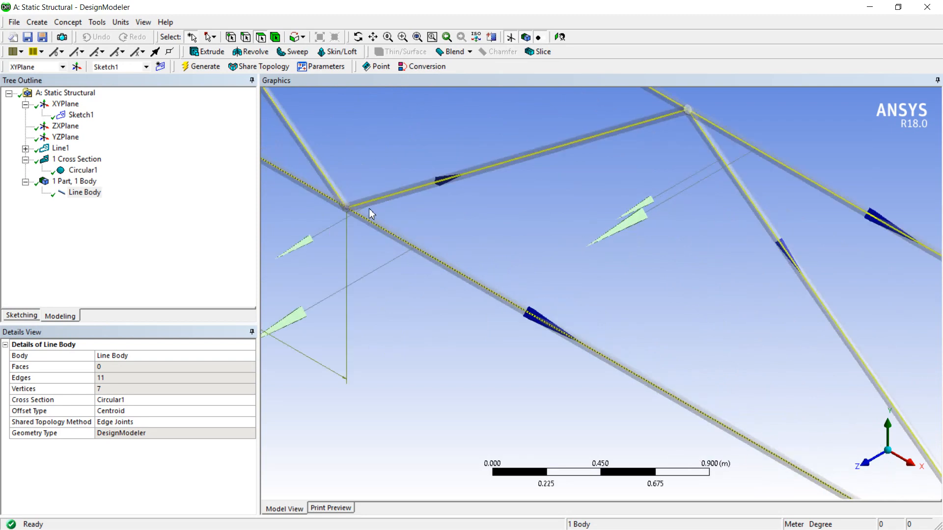
scroll(591, 314, up, 2)
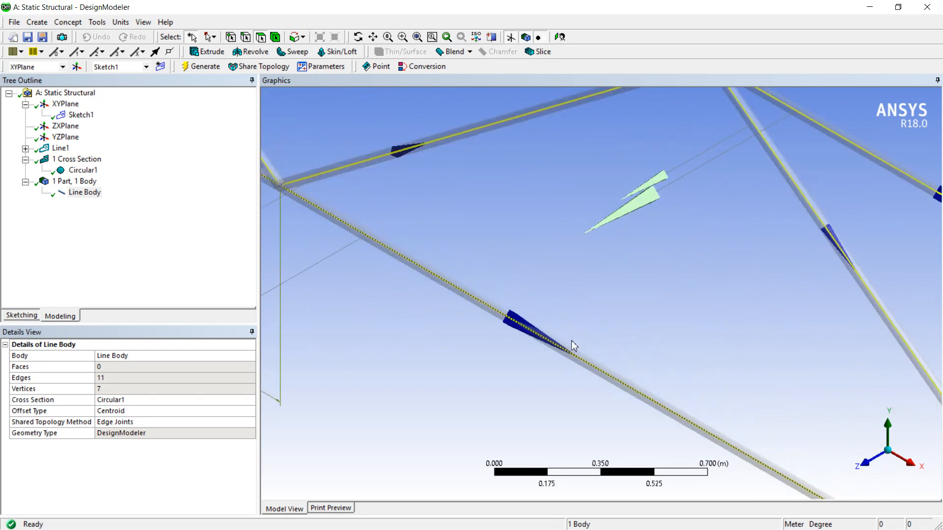
scroll(565, 358, down, 2)
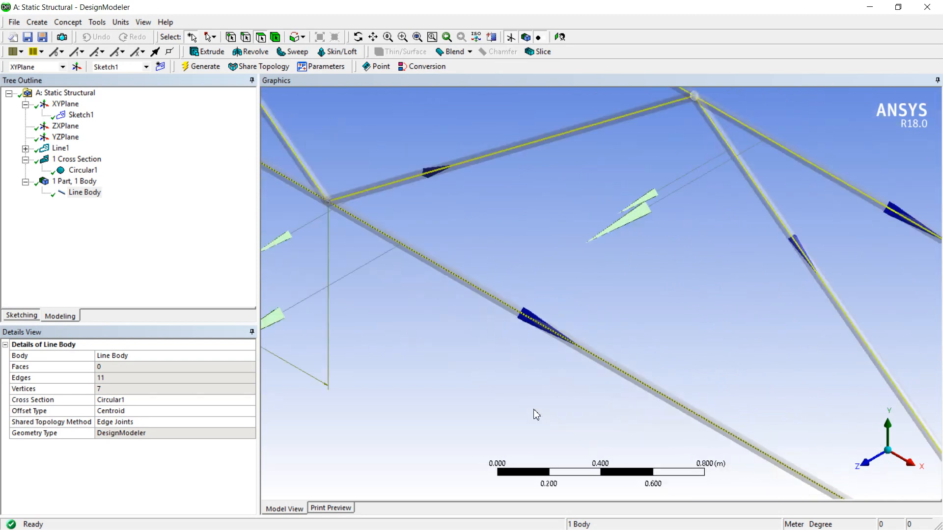
scroll(536, 415, down, 10)
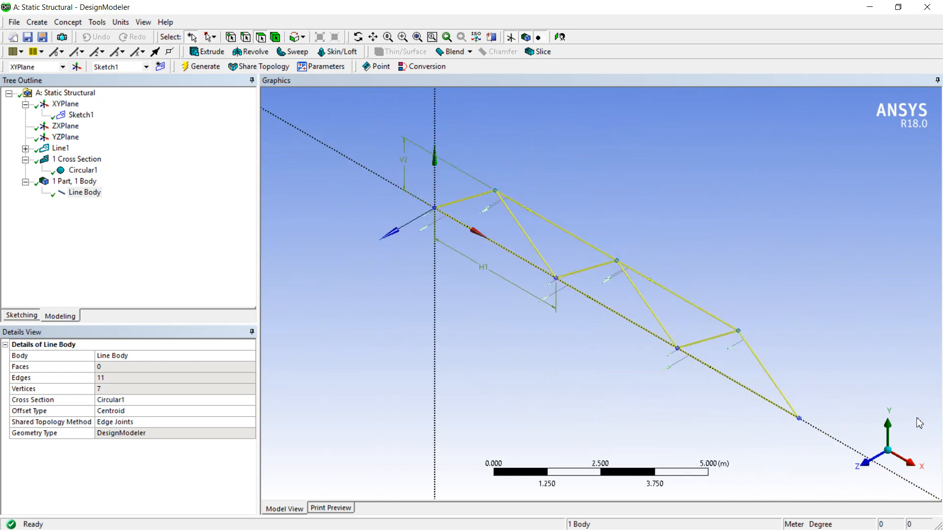
click(863, 463)
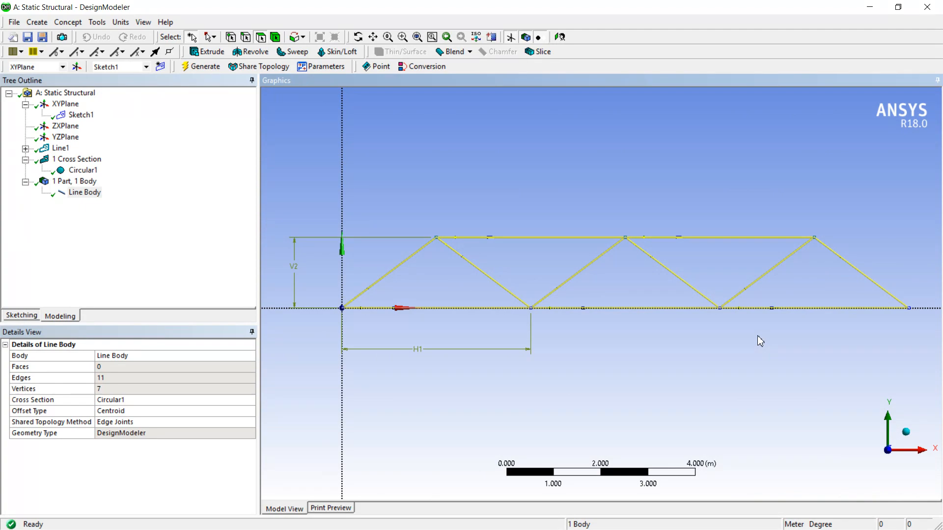
Switch to Workbench and open the Model cell of the Static Structural system for editing in Mechanical.
click(869, 6)
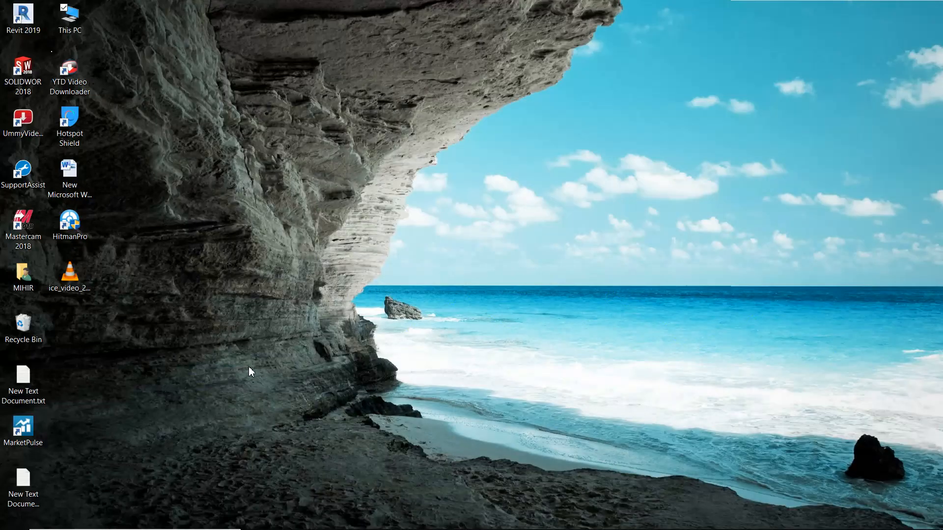
click(408, 518)
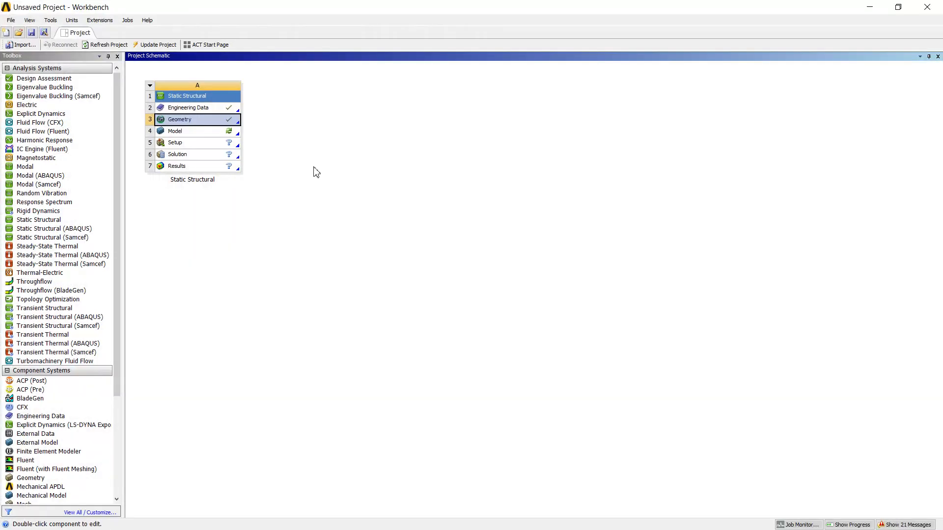
click(203, 132)
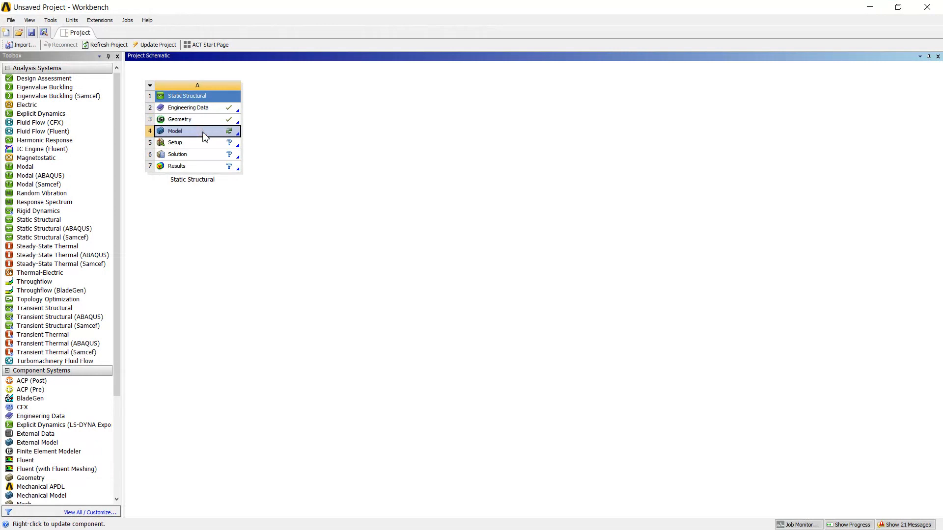
right_click(205, 137)
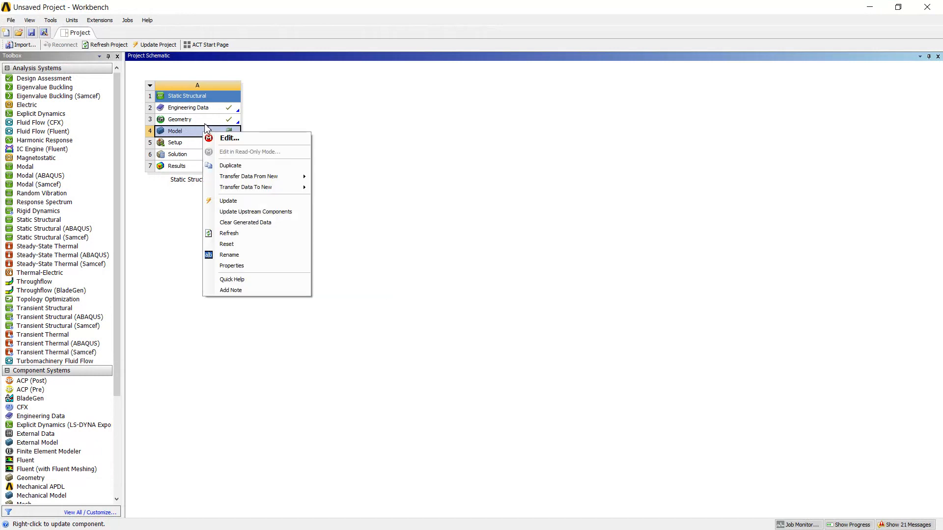
click(222, 139)
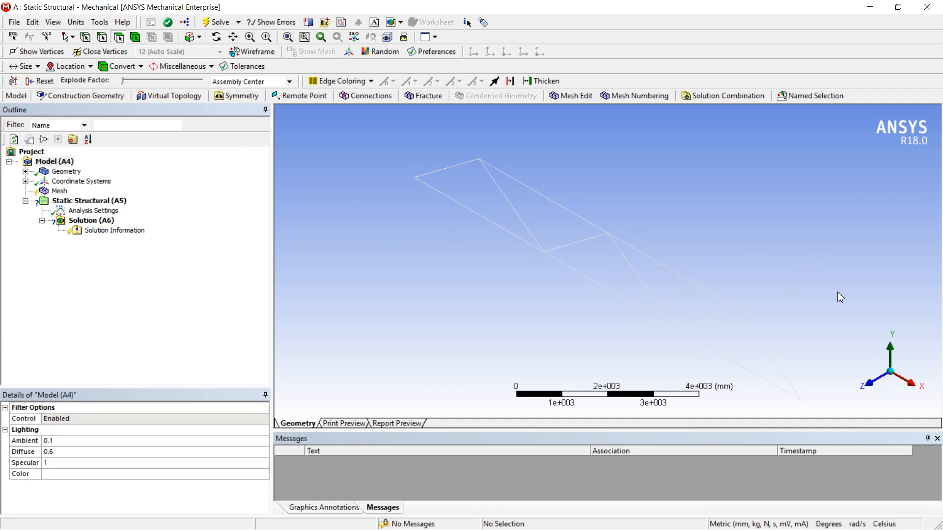
Orient the truss to the front XY view and generate its mesh with the default settings.
click(872, 386)
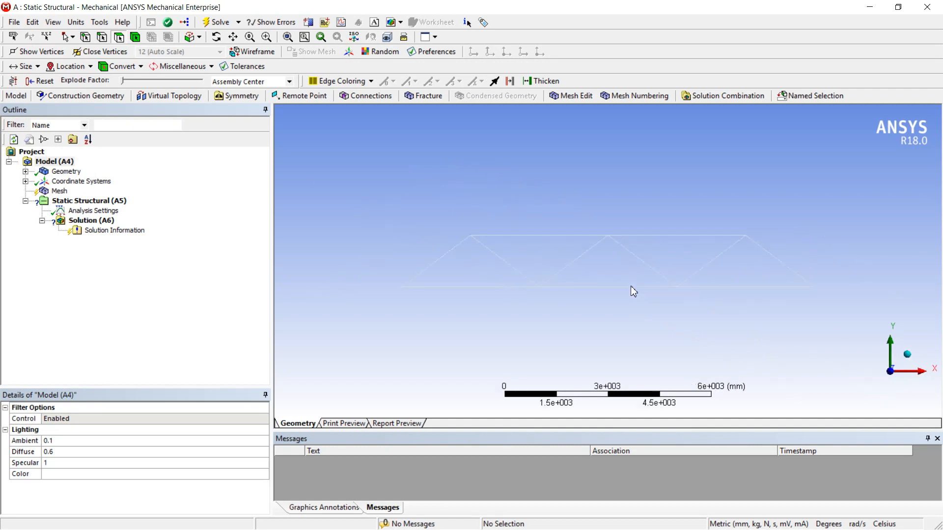
scroll(630, 287, down, 1)
scroll(582, 288, down, 1)
scroll(612, 300, up, 2)
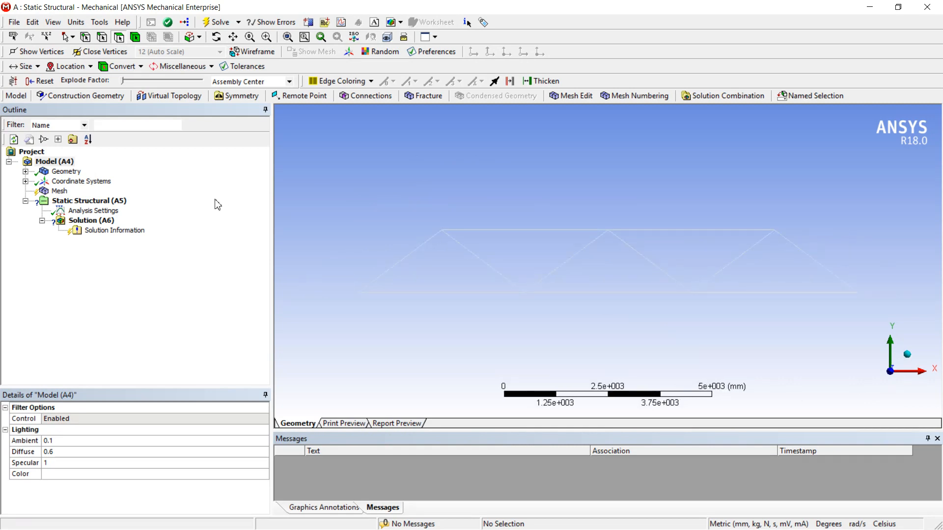
click(58, 192)
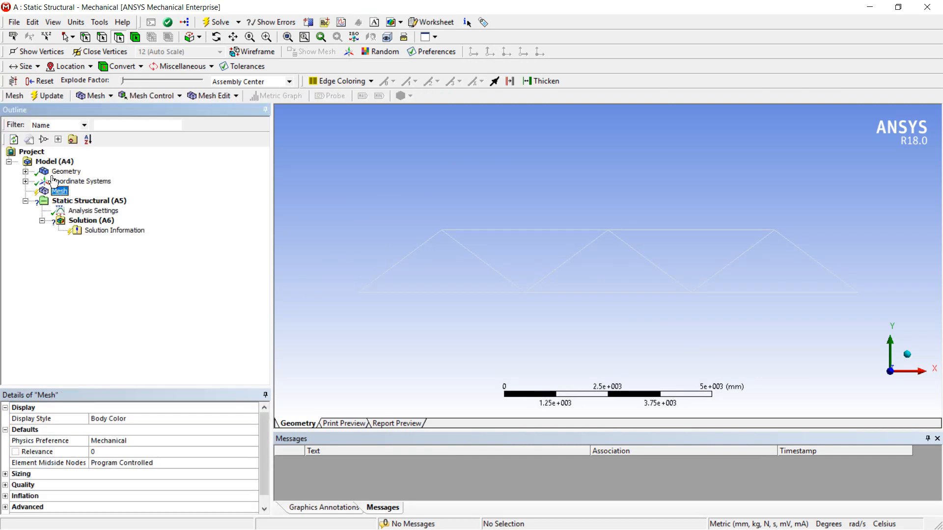
click(49, 96)
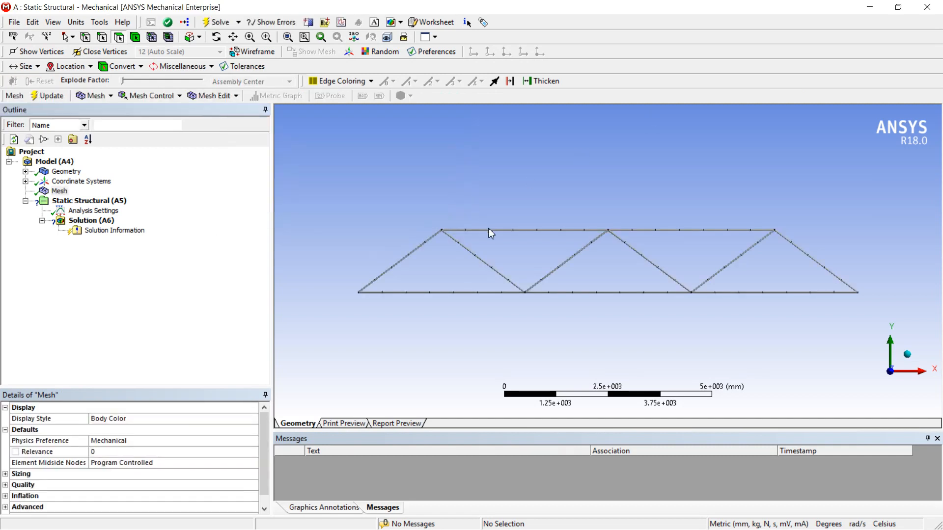
scroll(490, 228, up, 4)
scroll(536, 219, down, 5)
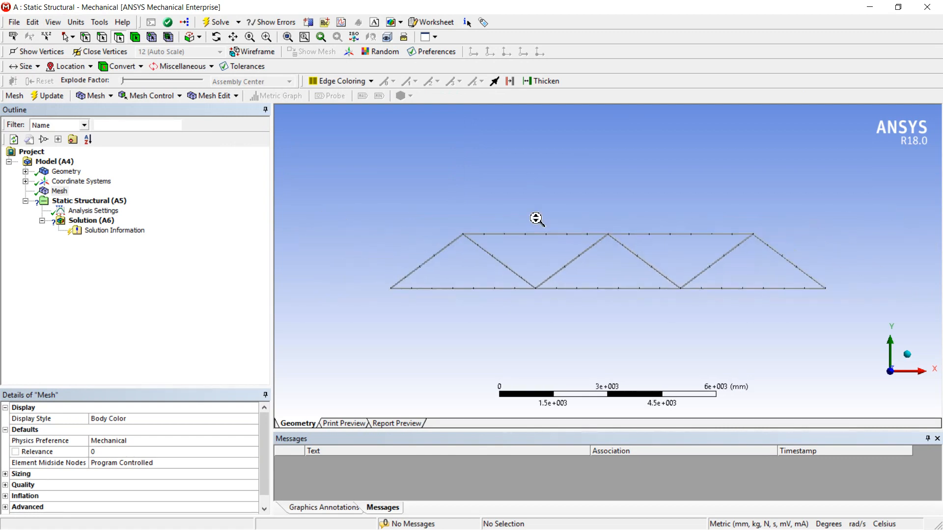
scroll(479, 271, up, 1)
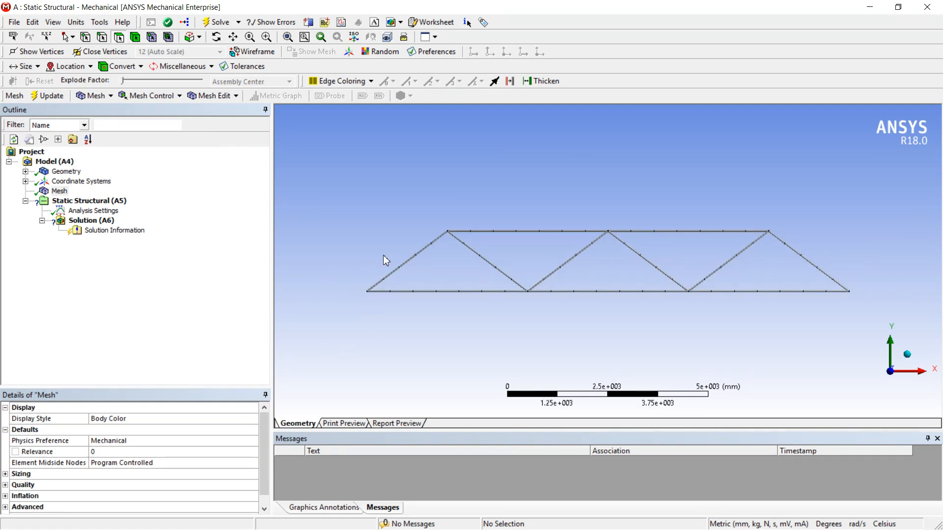
Set the mesh relevance to 25 and update the truss mesh.
click(101, 452)
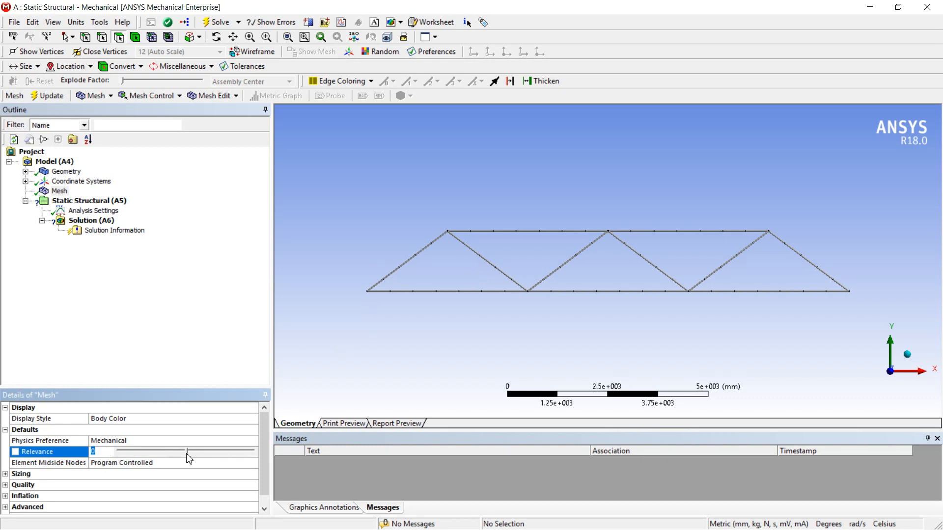
text(25)
key(Return)
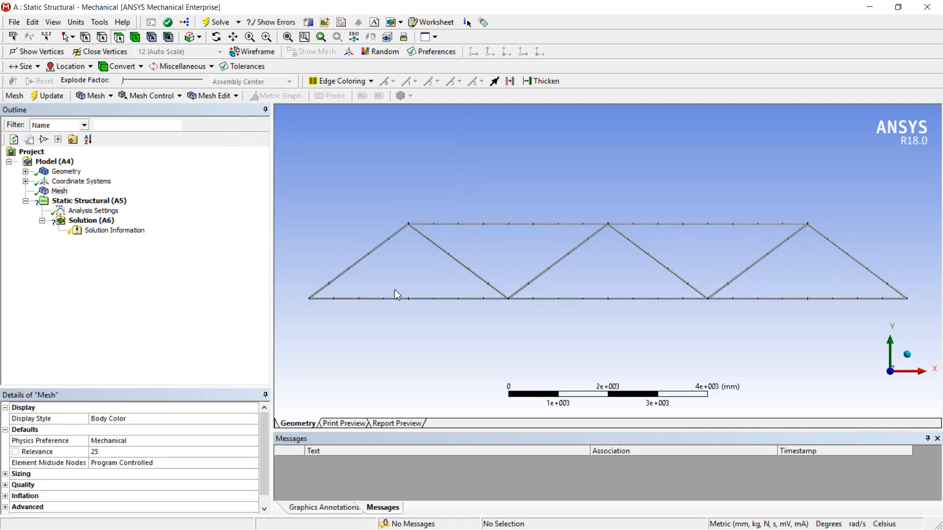
scroll(494, 268, down, 2)
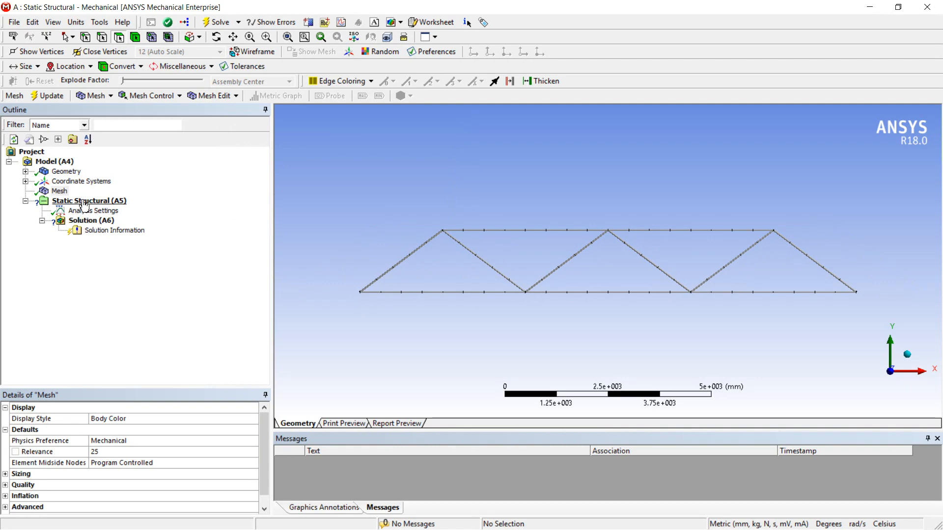
key(super+d)
mouse_move(532, 521)
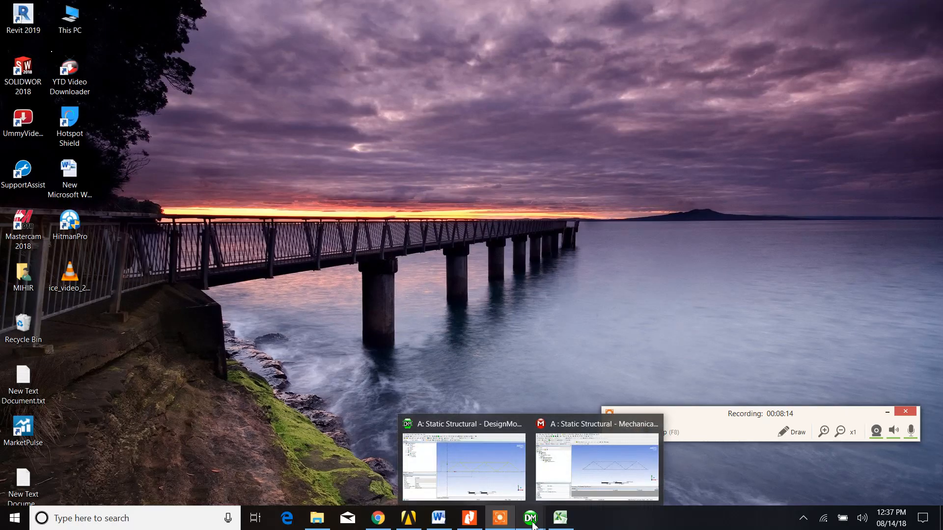
click(573, 482)
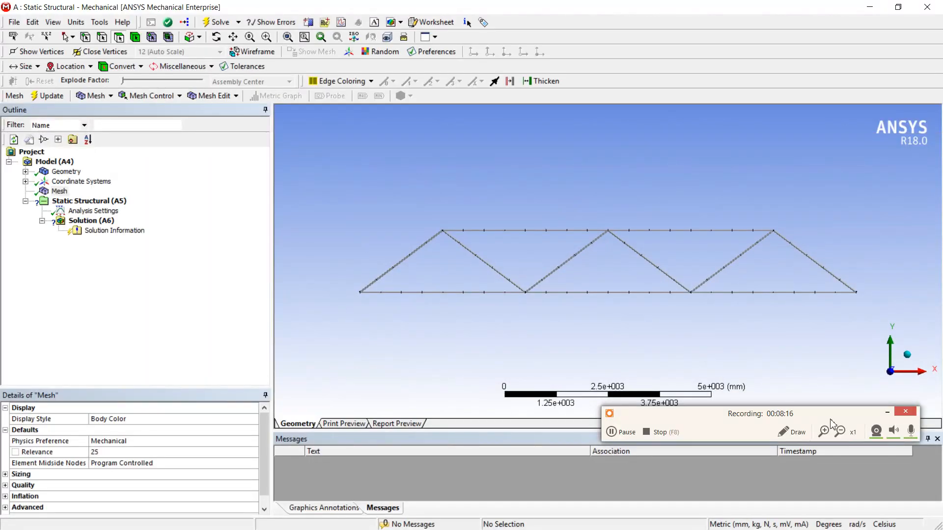
click(887, 413)
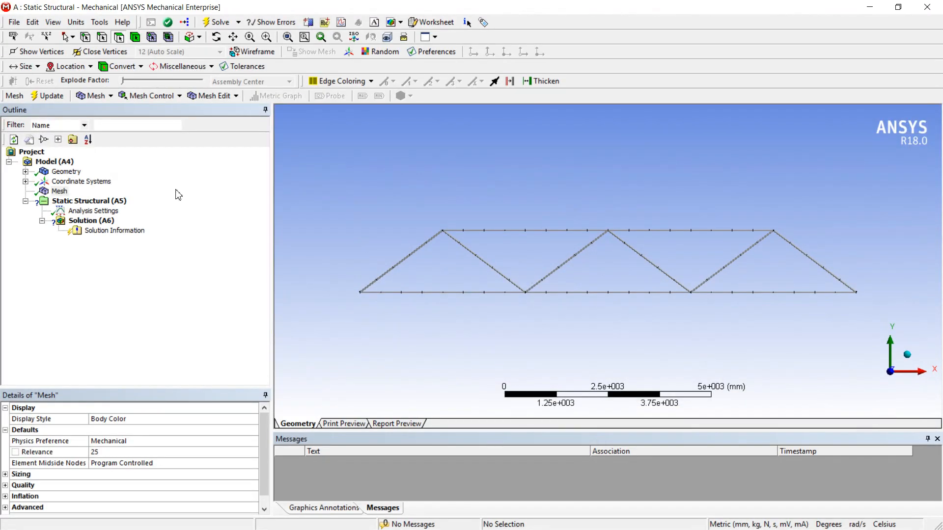
Add a fixed support to the vertex at the left end of the truss's bottom chord.
click(109, 202)
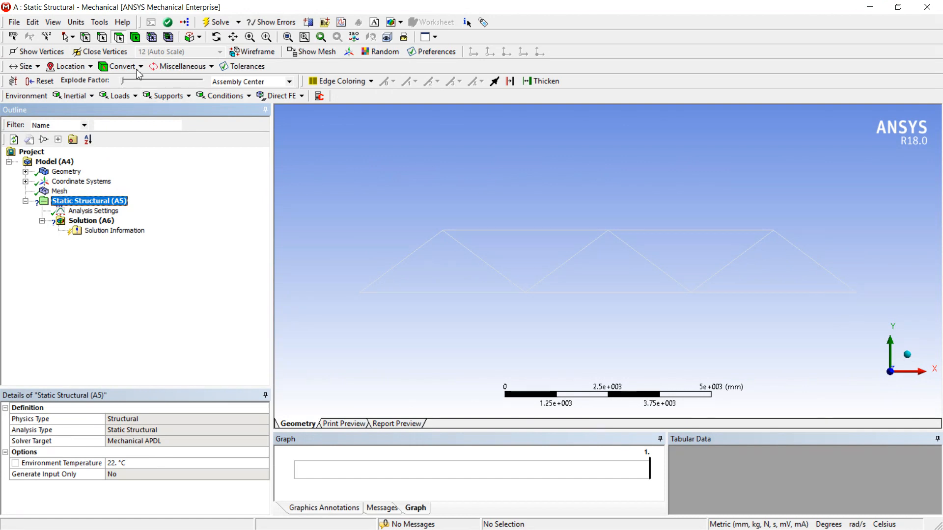
click(86, 37)
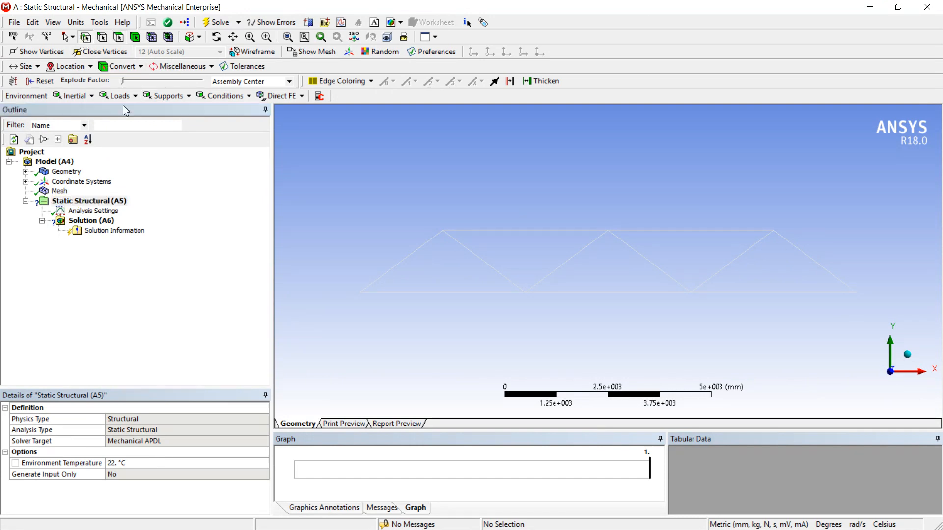
click(359, 293)
click(178, 100)
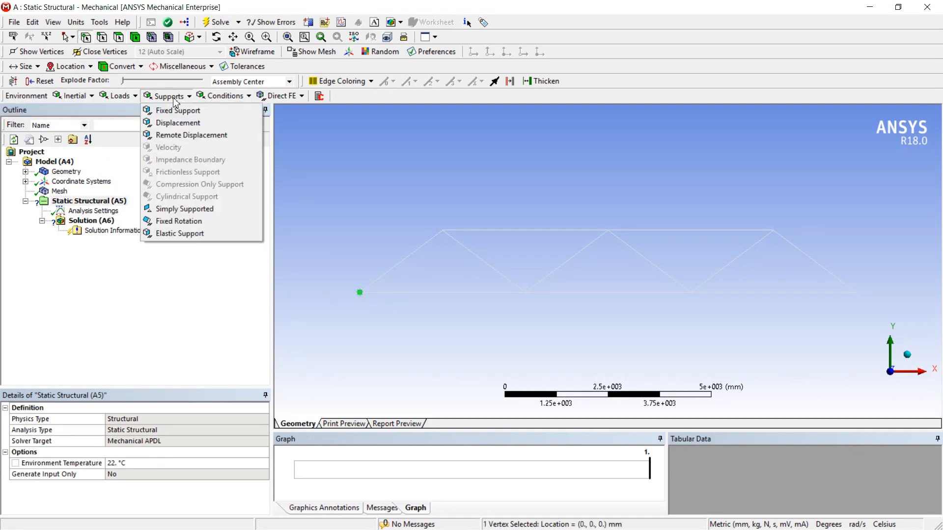
click(186, 113)
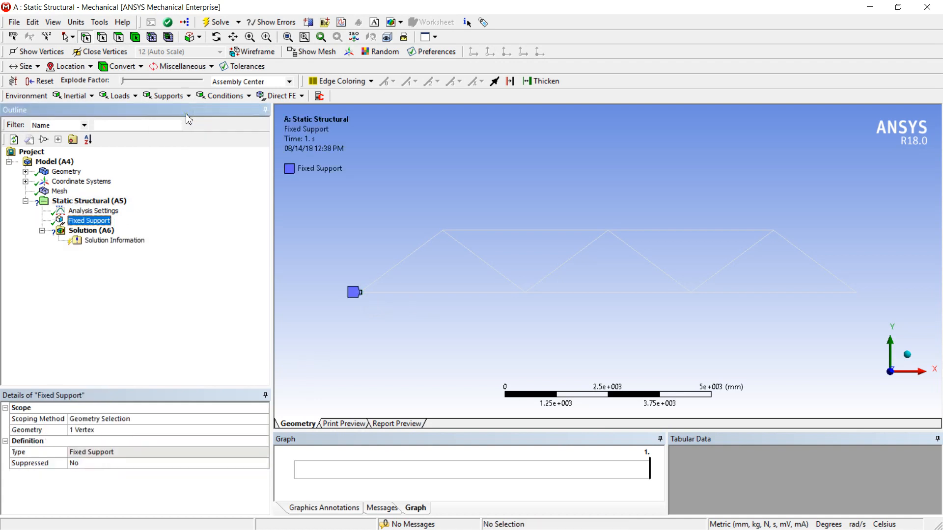
Add a displacement support to the bottom chord's right end vertex with its Y component set to 0 mm.
click(89, 203)
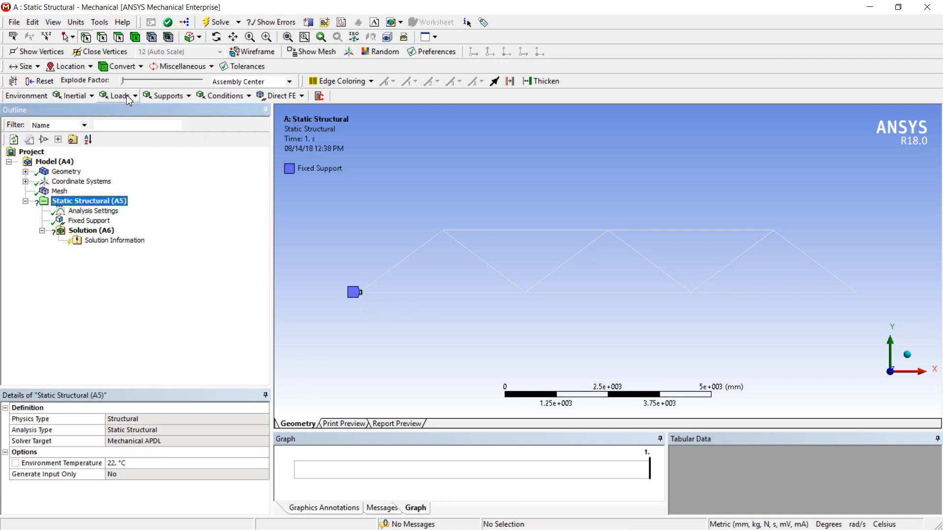
click(855, 293)
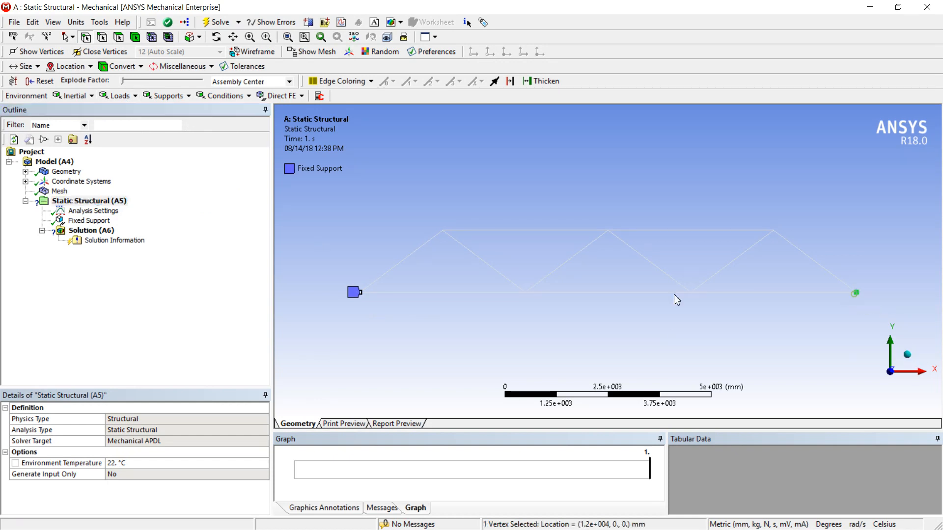
click(166, 98)
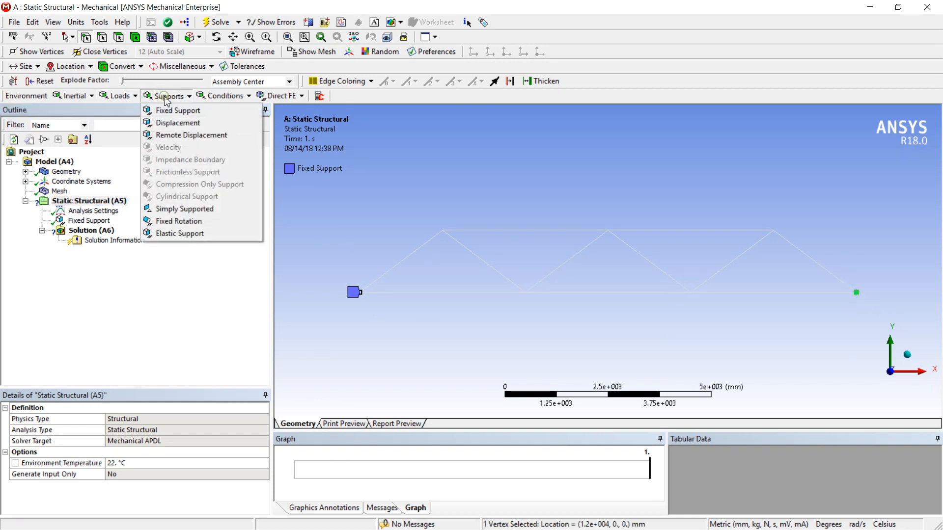
click(176, 123)
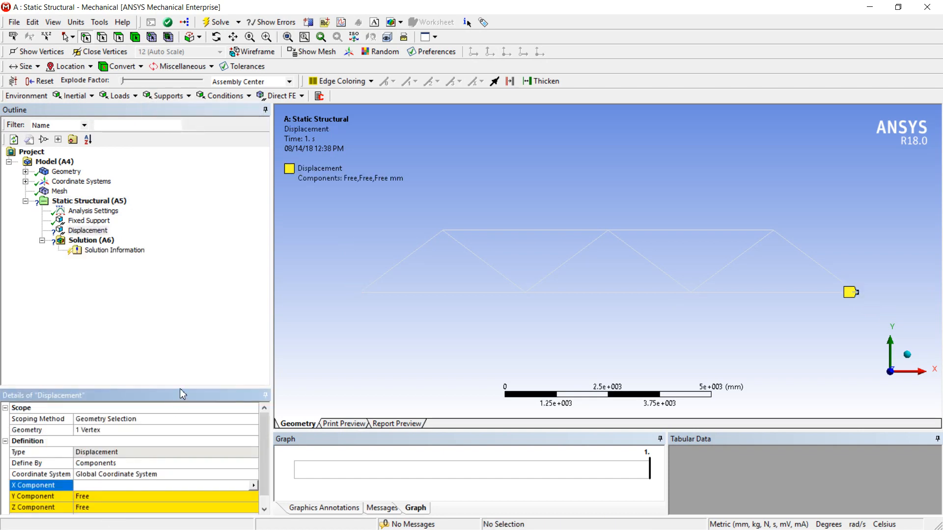
drag(181, 389, 172, 311)
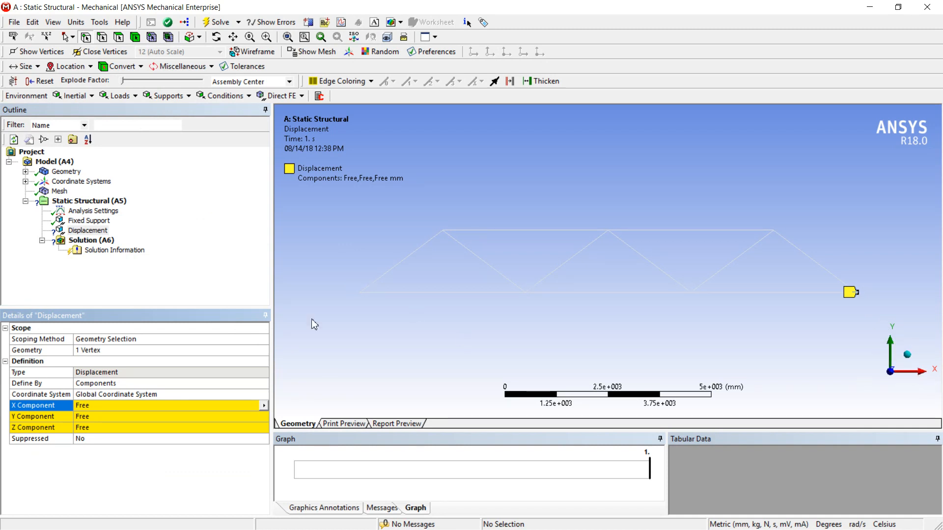
click(89, 418)
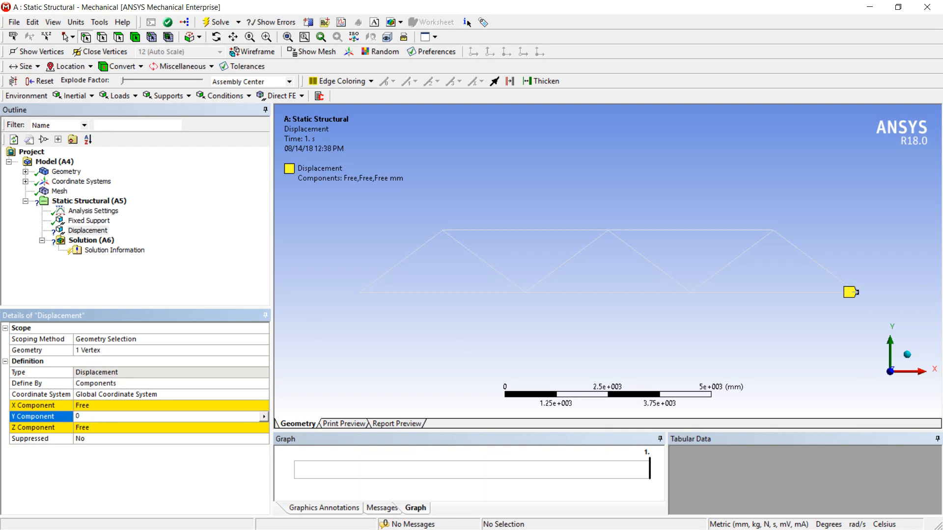
key(Return)
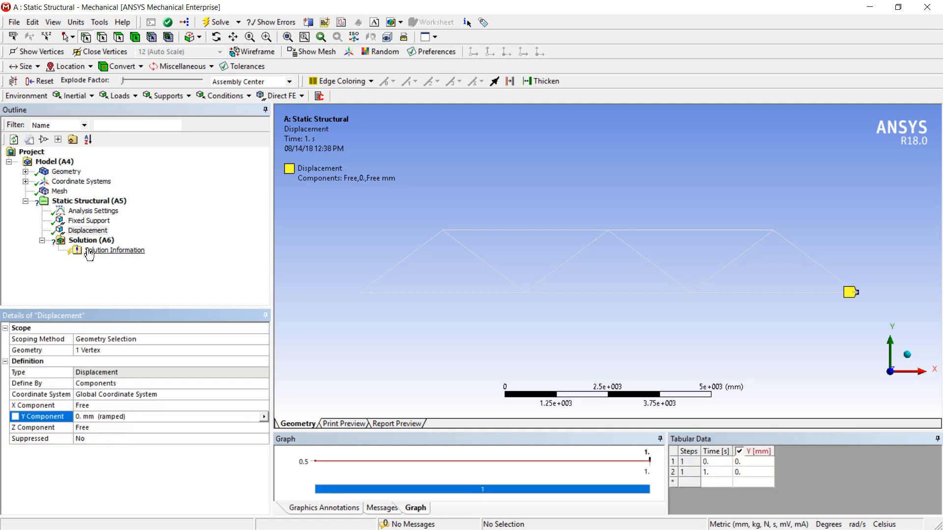
Switch to Nitro Pro to review the supports and loads in Fig. 11.23, and return to ANSYS Mechanical.
click(867, 8)
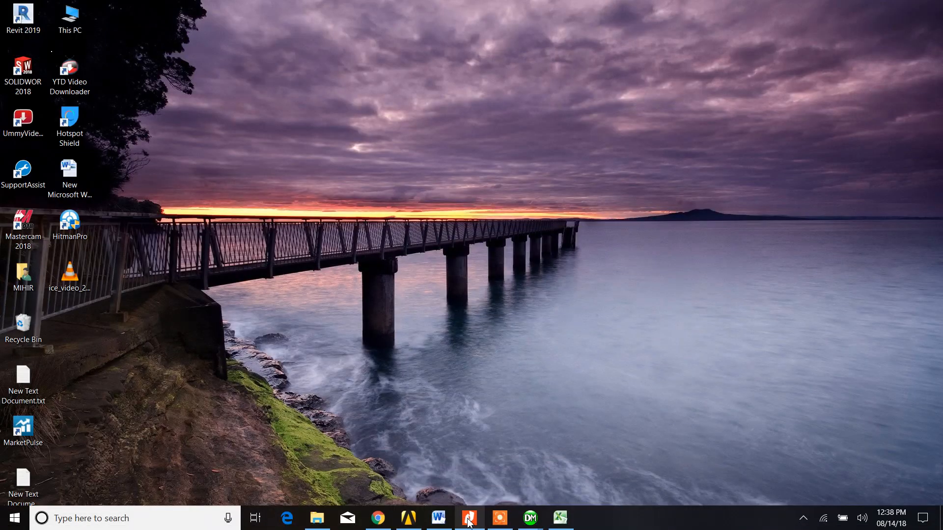
mouse_move(469, 523)
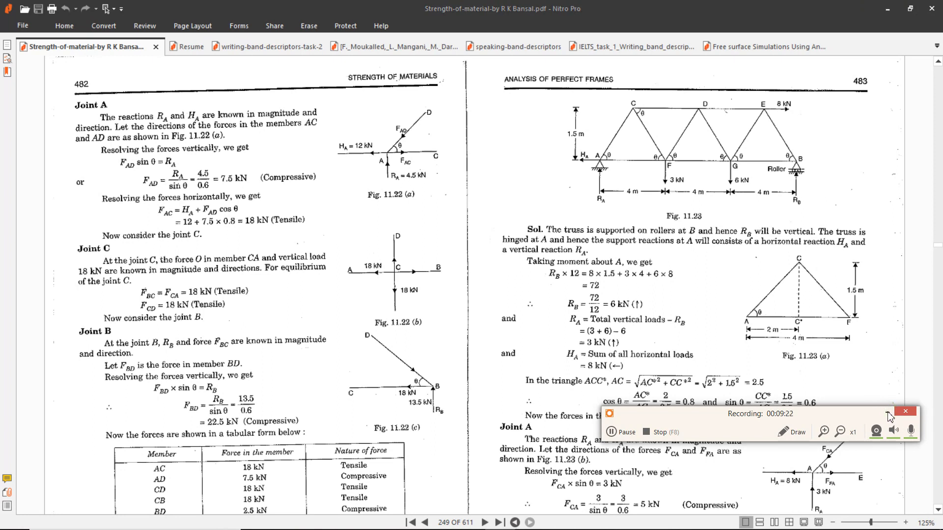
click(888, 13)
click(831, 413)
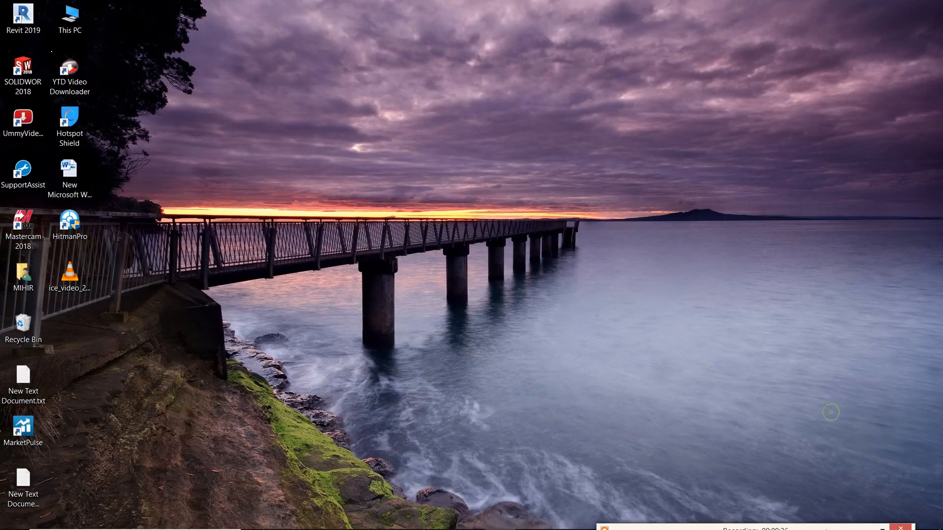
mouse_move(452, 519)
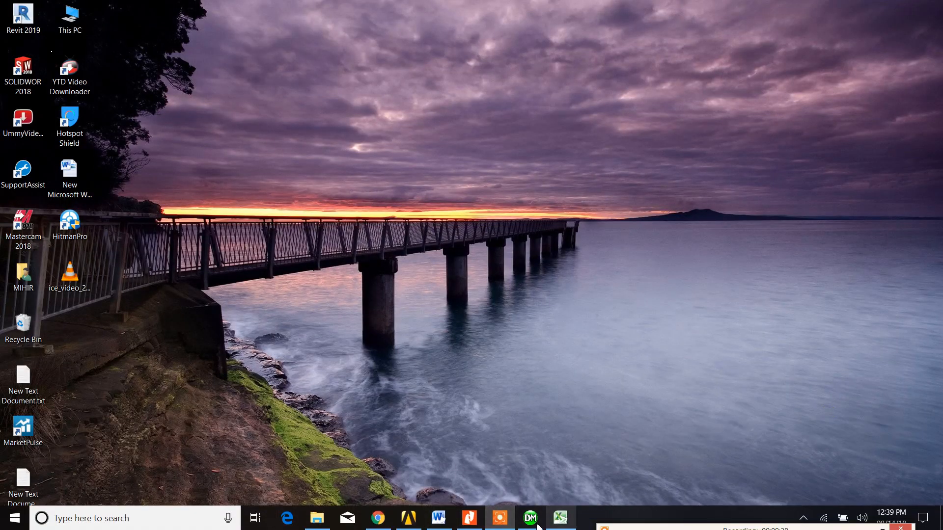
mouse_move(533, 520)
click(582, 466)
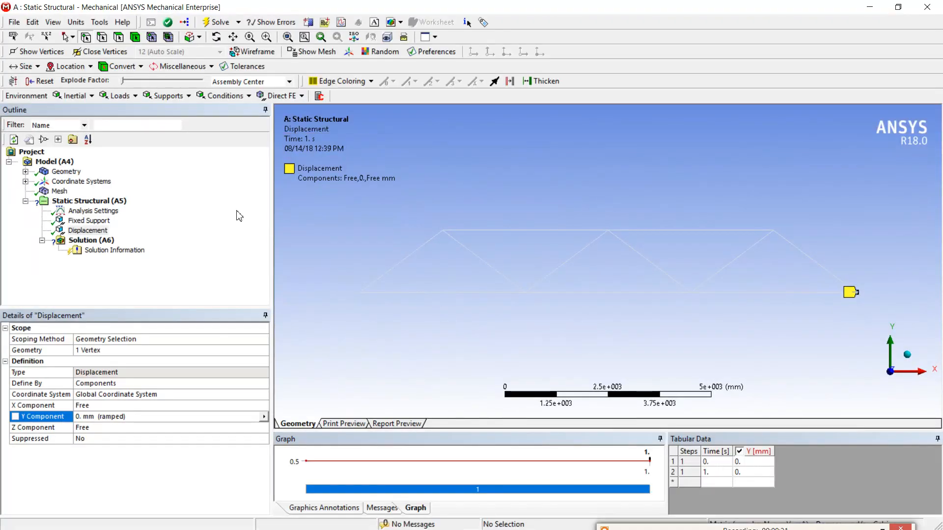
Apply a force at the bottom chord's first interior joint from the left, defined by components with Y set to -3000 N.
click(134, 98)
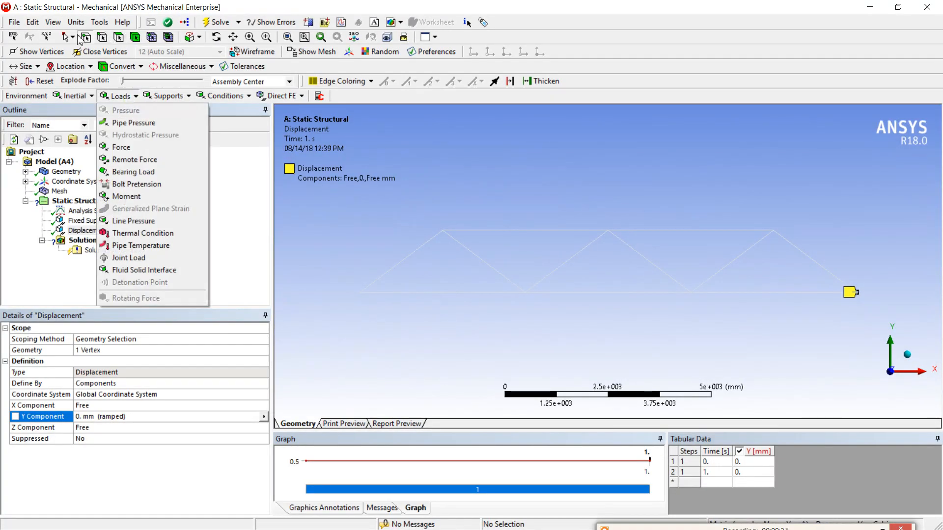
click(526, 293)
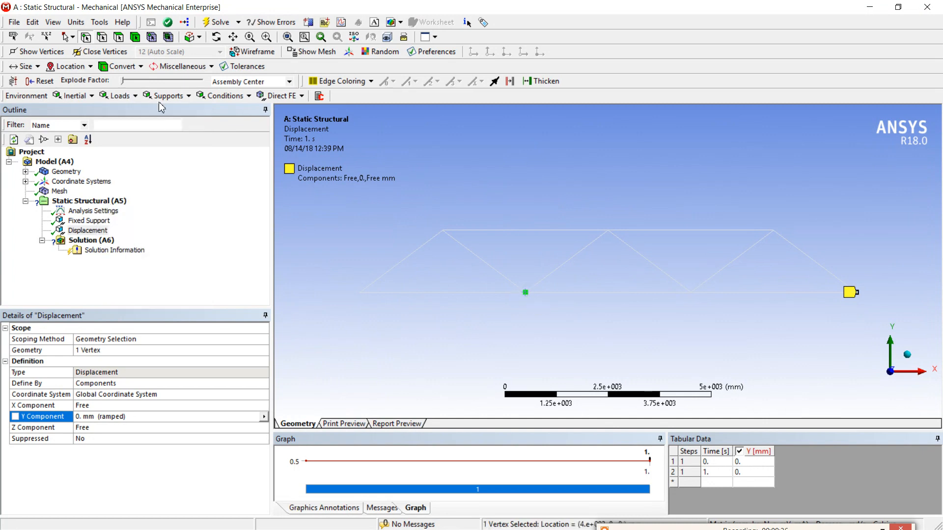
click(120, 96)
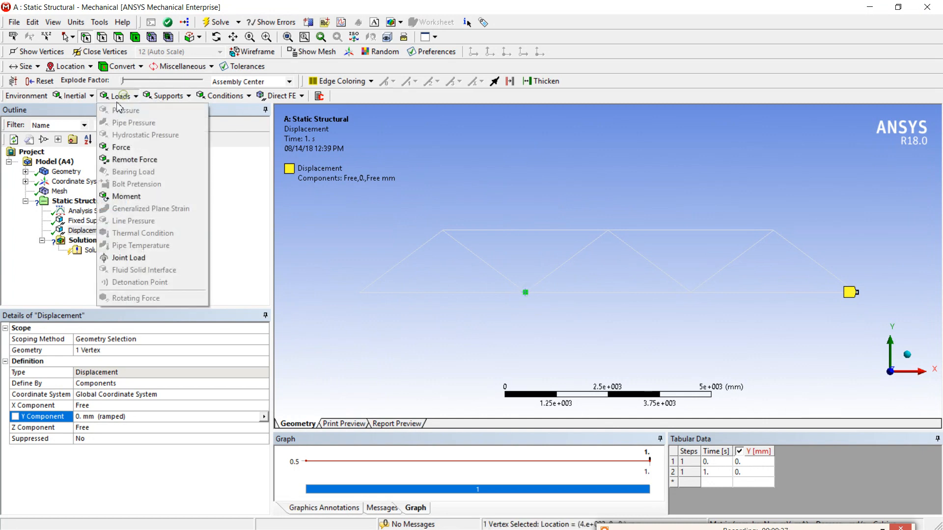
click(123, 147)
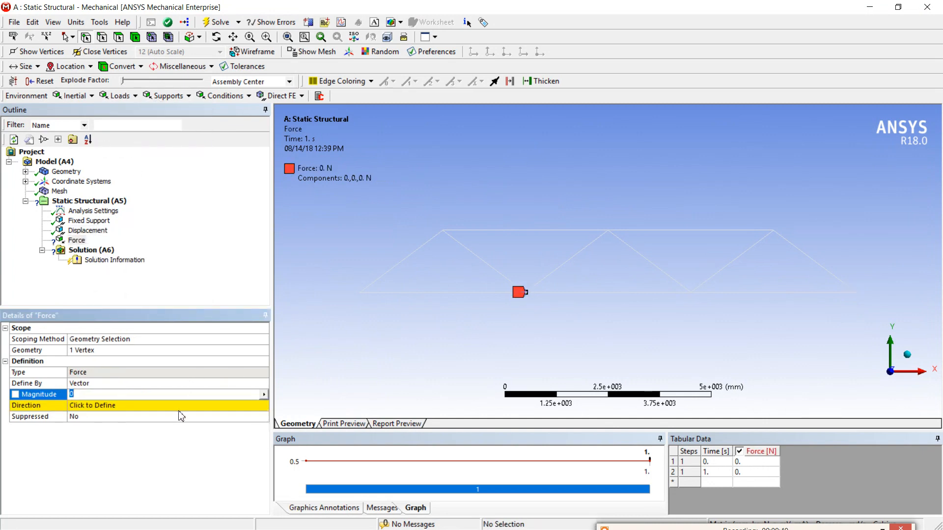
click(158, 384)
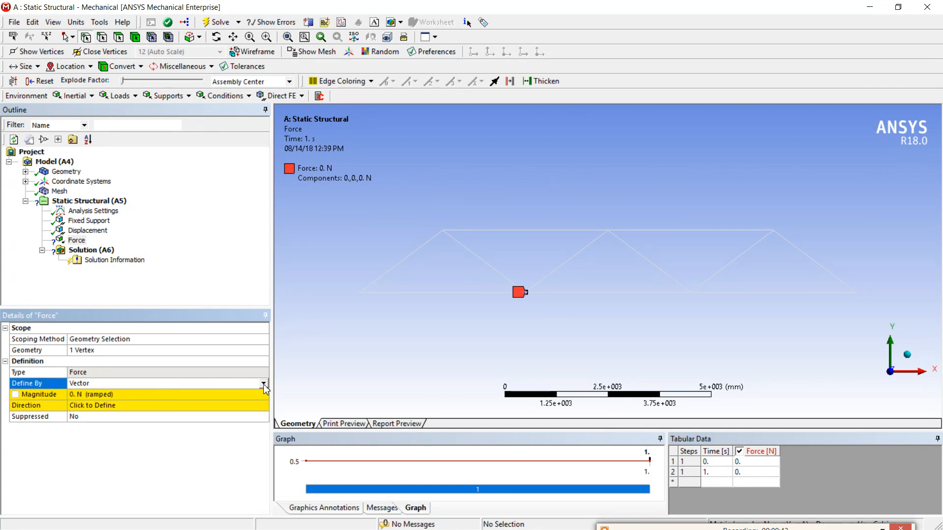
click(263, 384)
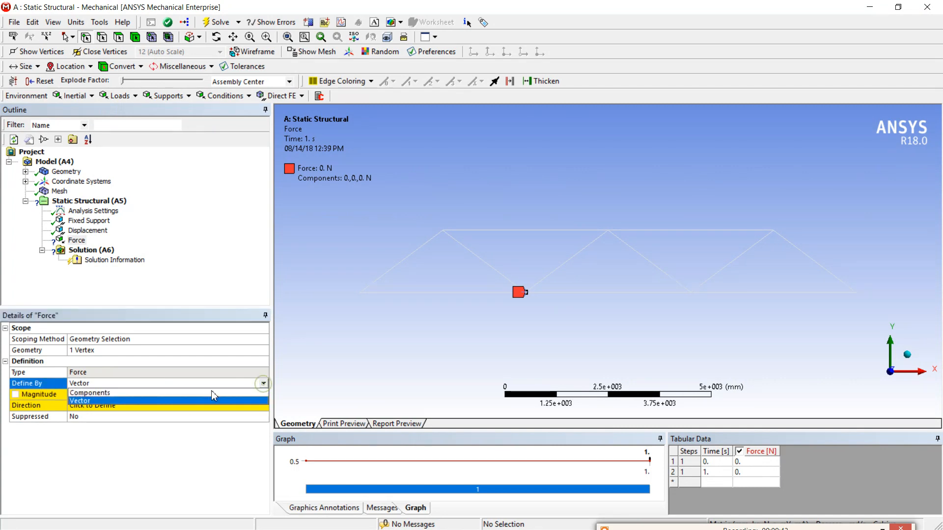
click(155, 394)
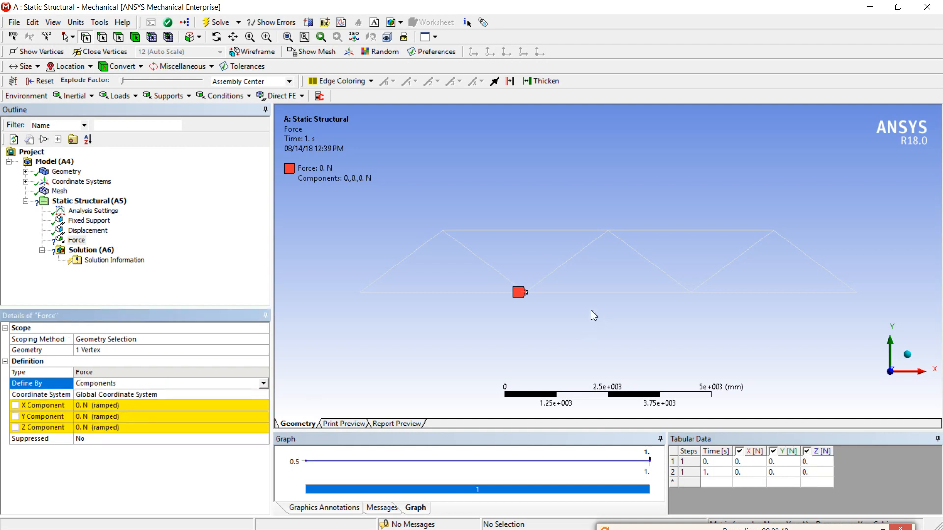
click(113, 415)
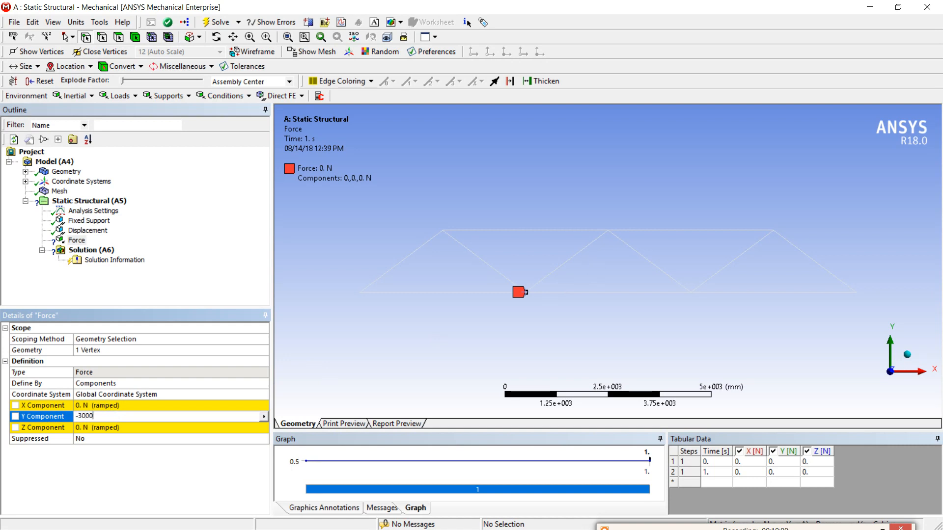
key(Return)
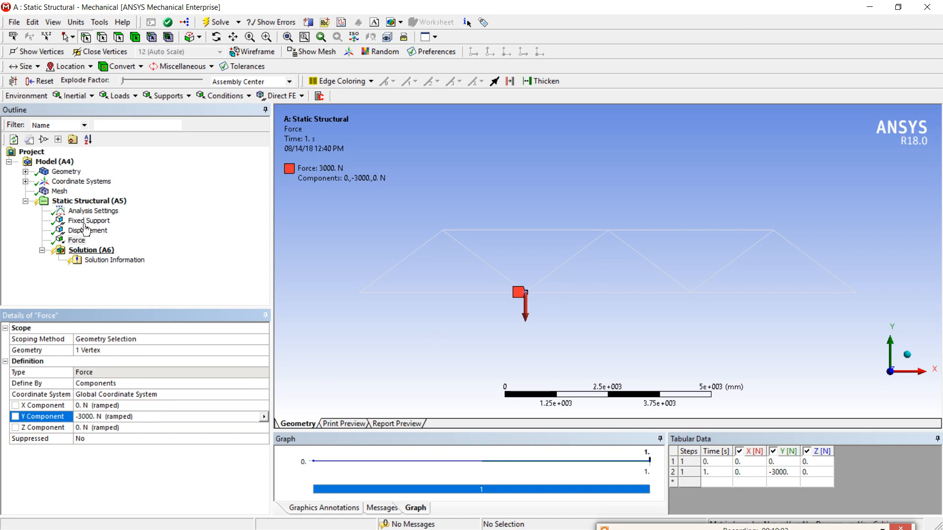
Apply a force at the bottom chord's second interior joint from the left, defined by components with Y set to -6000 N.
click(690, 292)
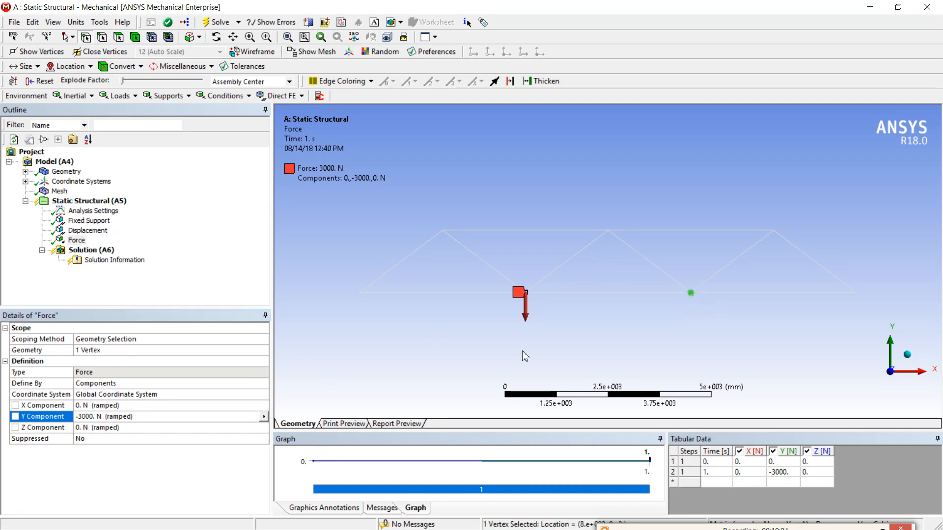
click(118, 96)
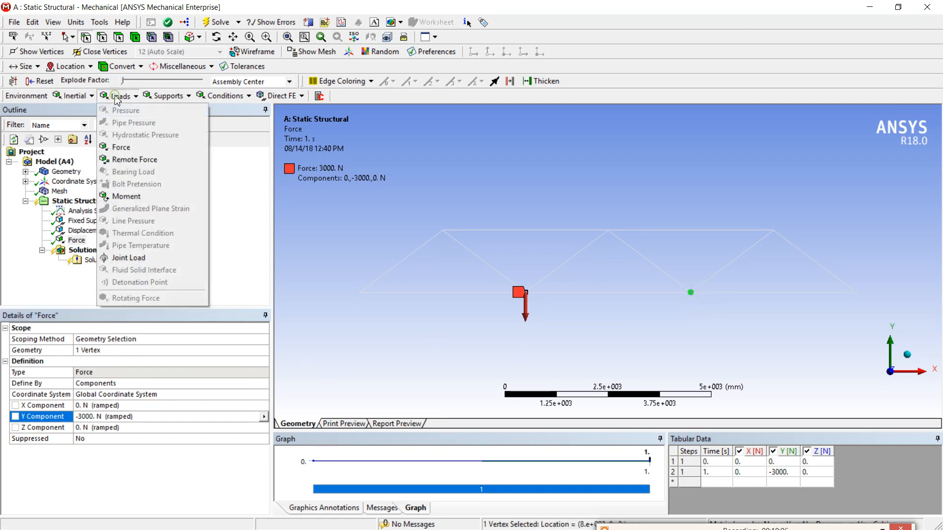
click(129, 147)
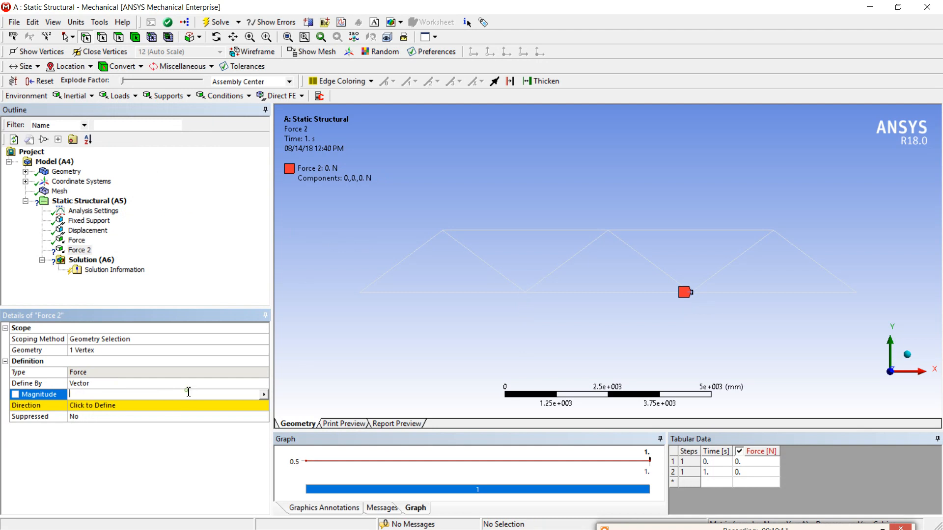
click(231, 384)
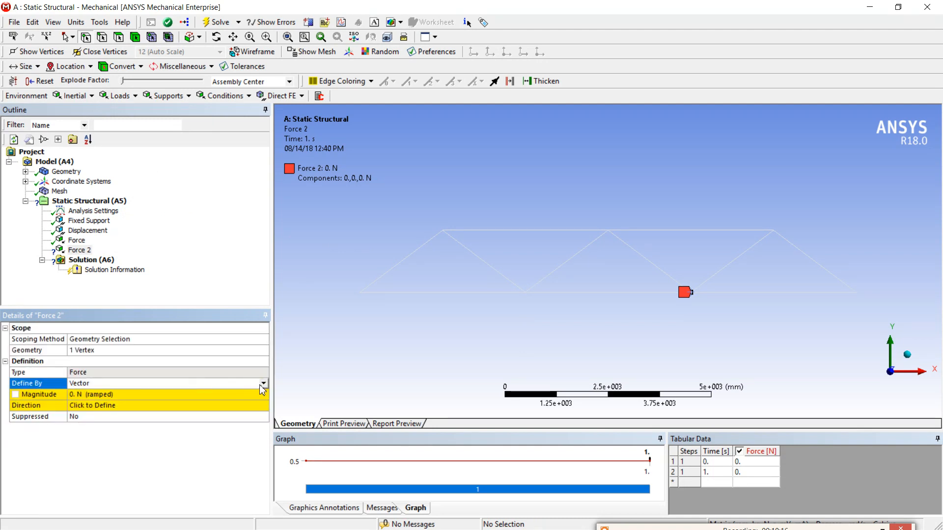
click(263, 384)
click(201, 401)
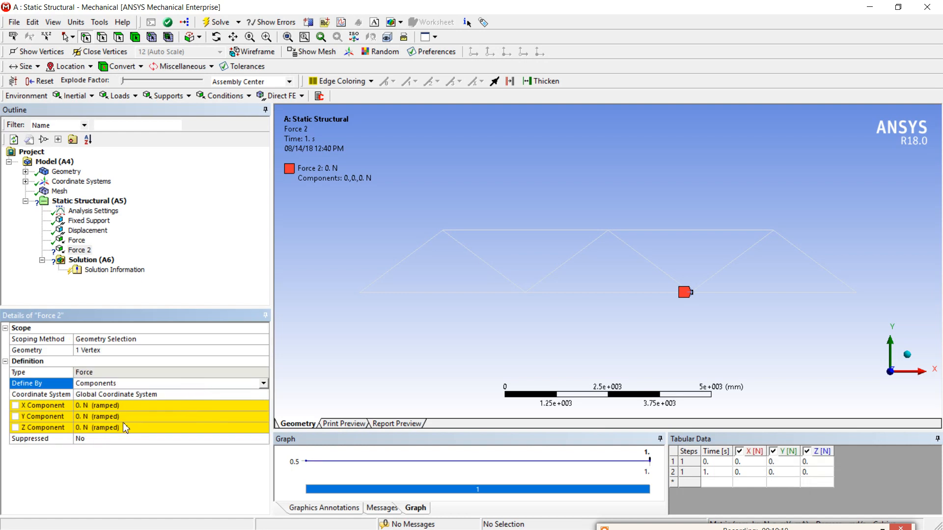
click(125, 417)
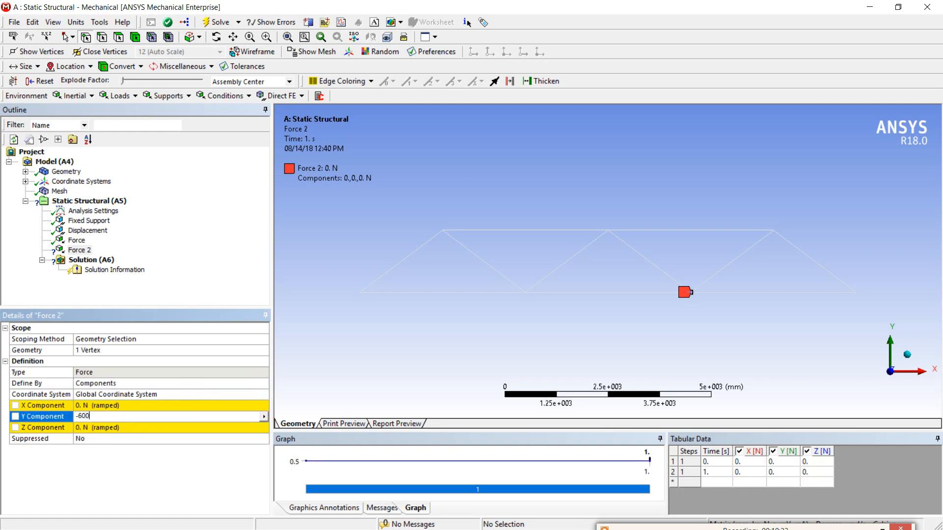
key(Return)
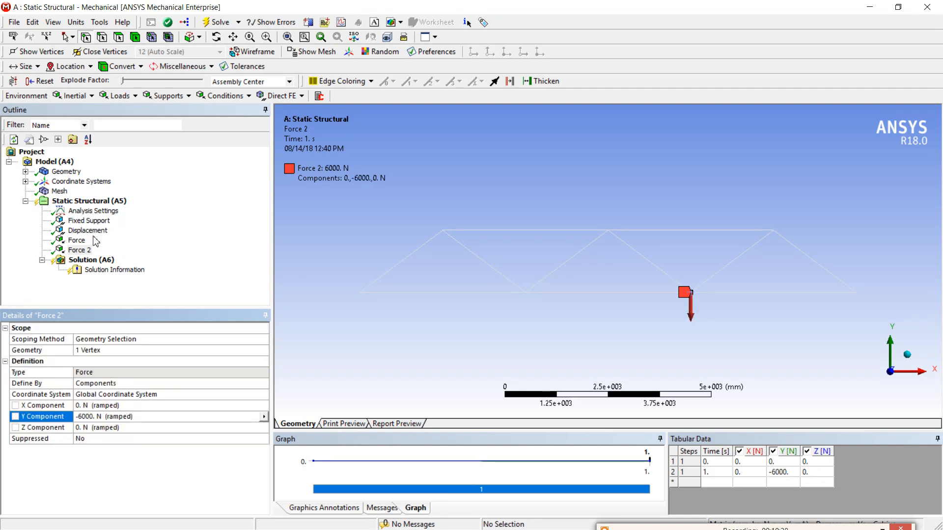
Apply an 8000 N force at the top chord's right end joint, directed along the top chord toward positive X.
click(775, 233)
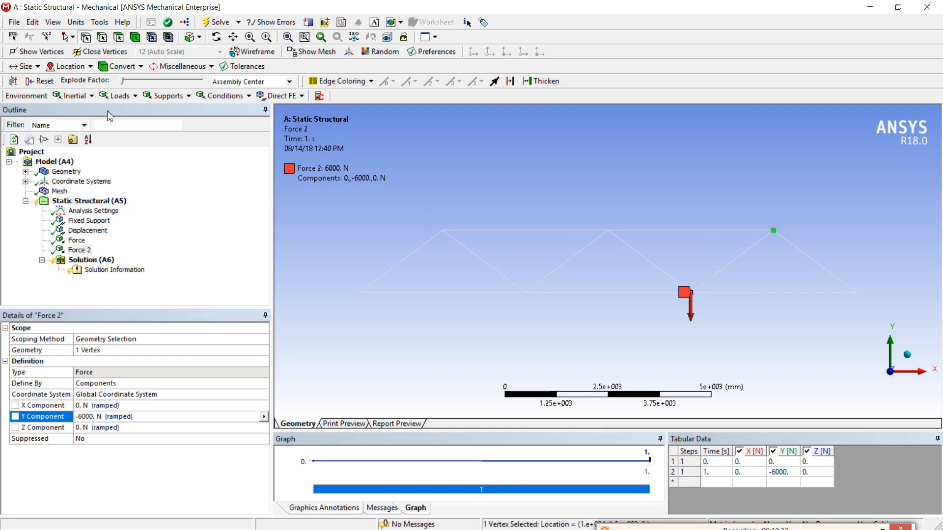
click(121, 96)
click(129, 148)
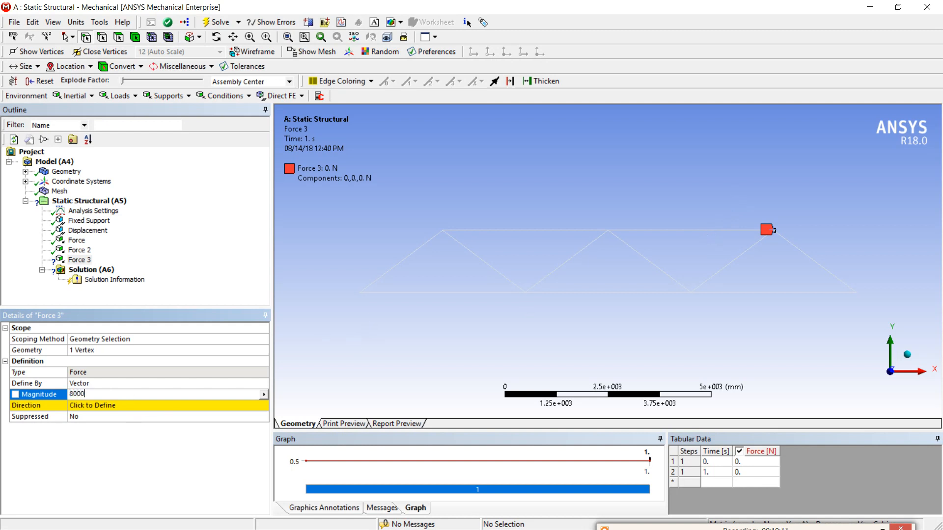
click(136, 407)
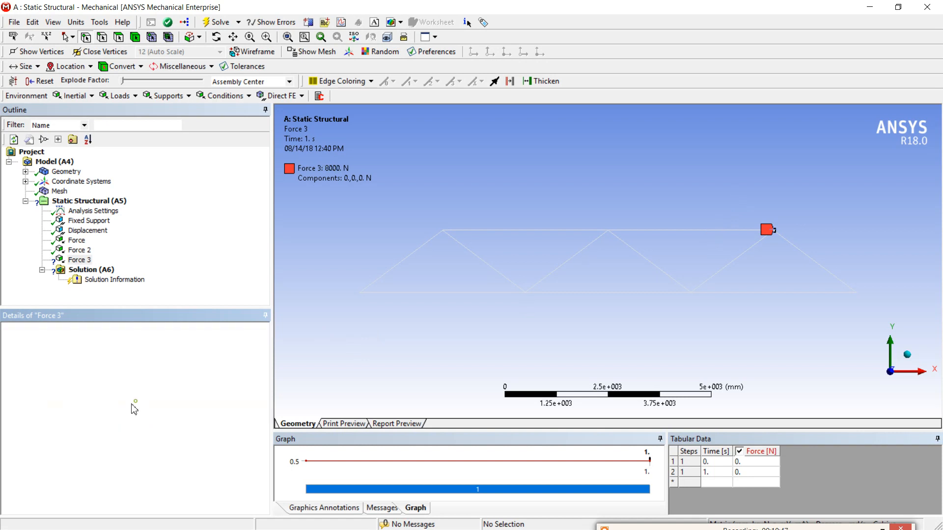
click(692, 231)
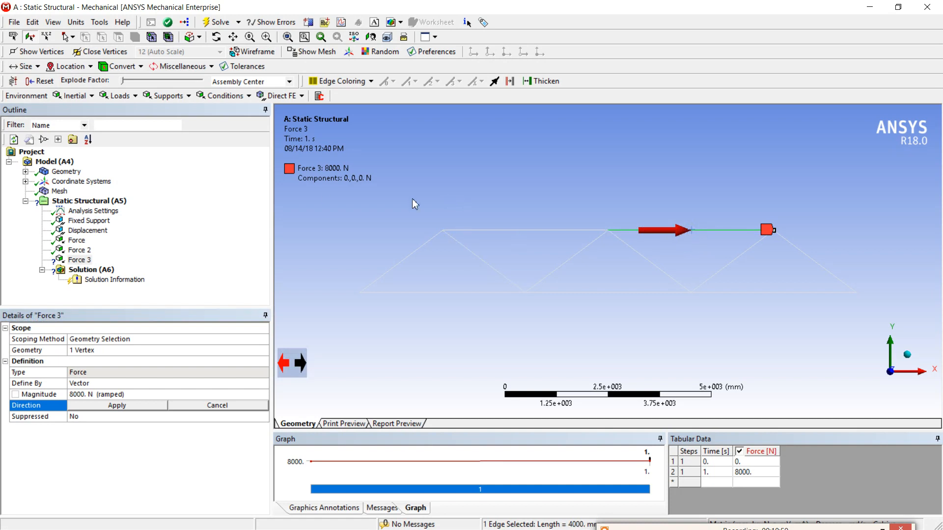
click(111, 407)
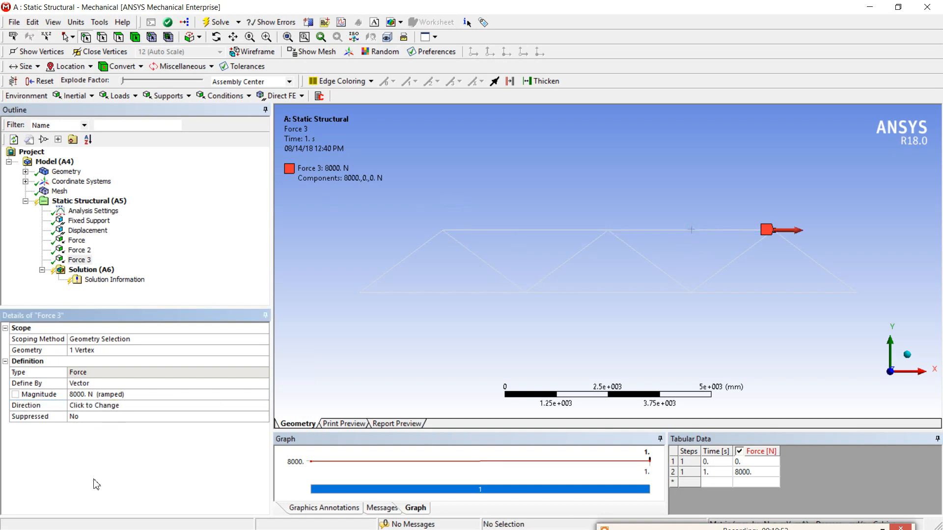
Review all supports and loads of the static structural analysis together on the truss, and solve the analysis.
click(68, 201)
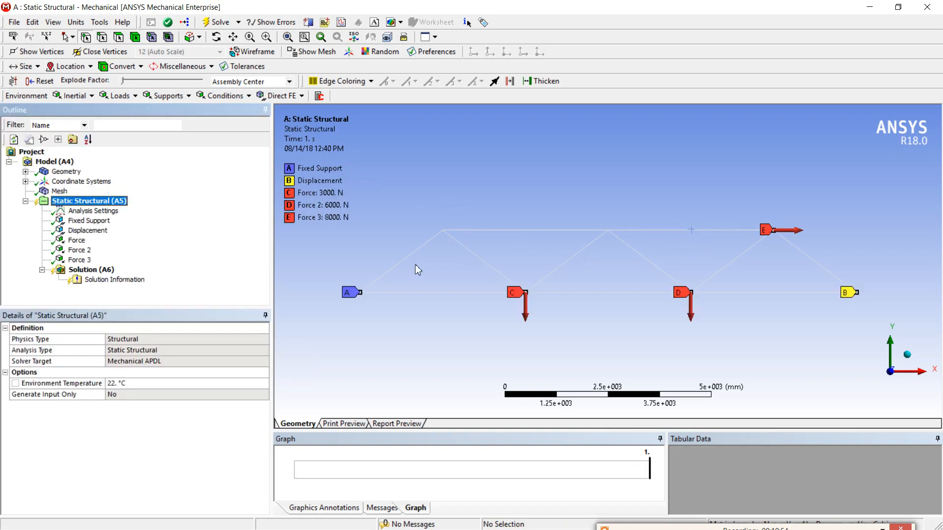
scroll(418, 270, down, 1)
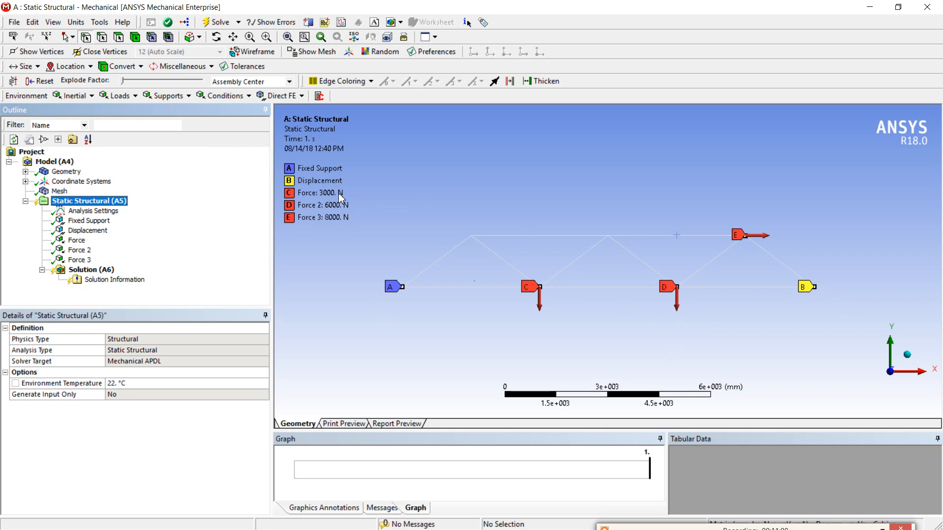
click(86, 271)
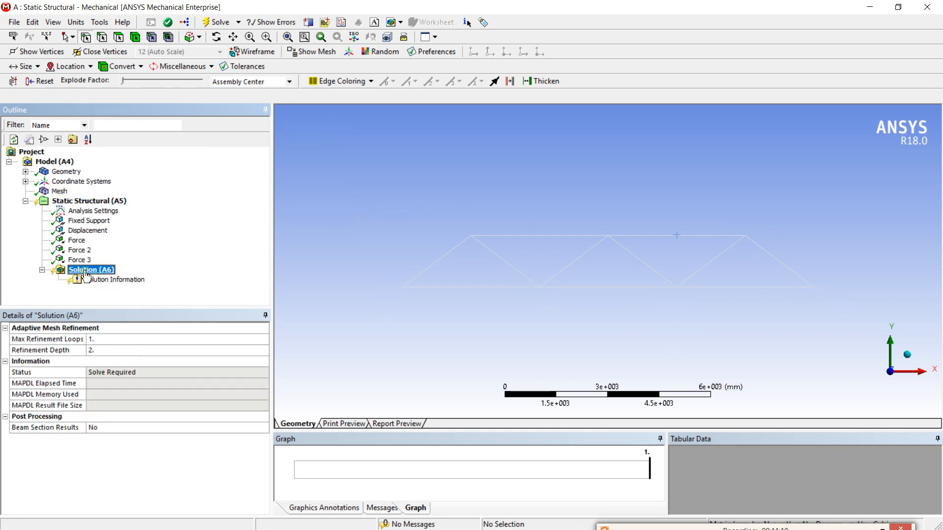
right_click(91, 270)
click(111, 296)
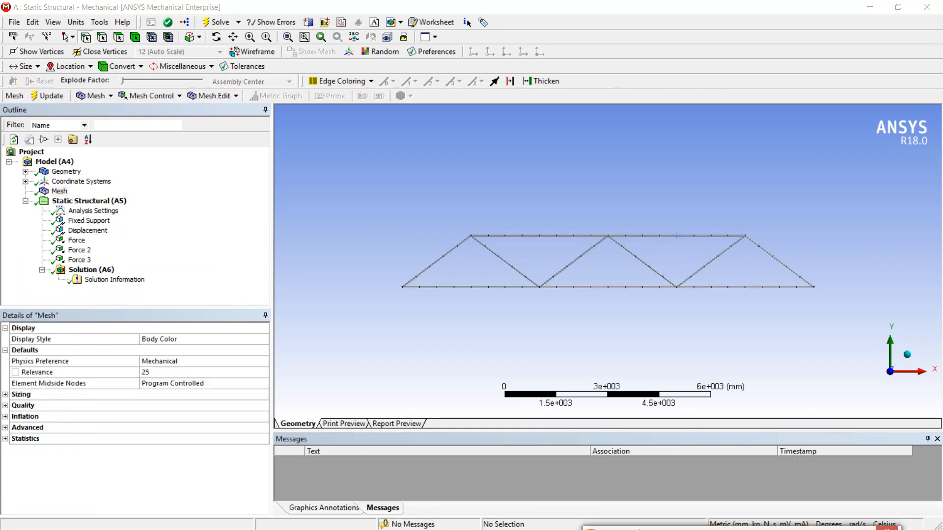
Add a Total Deformation result for all bodies, evaluate it, and play and stop its animation.
click(92, 270)
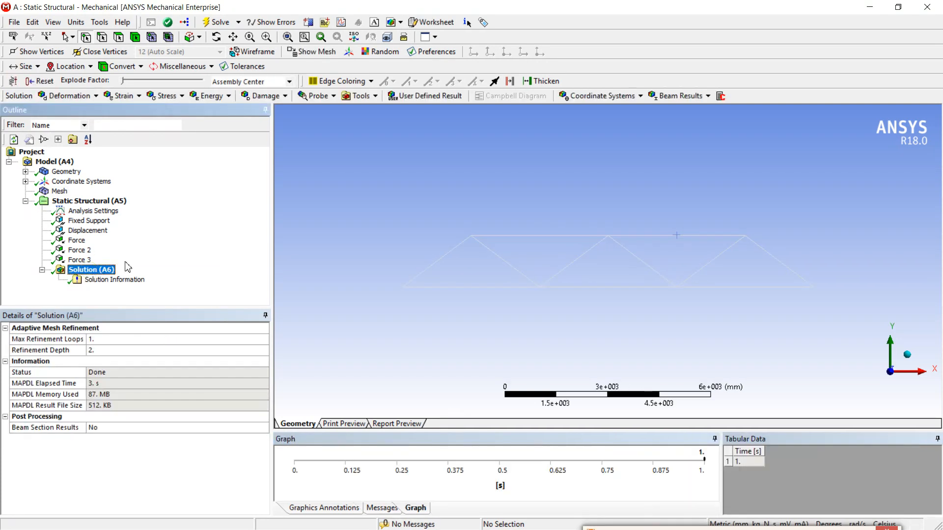
click(69, 97)
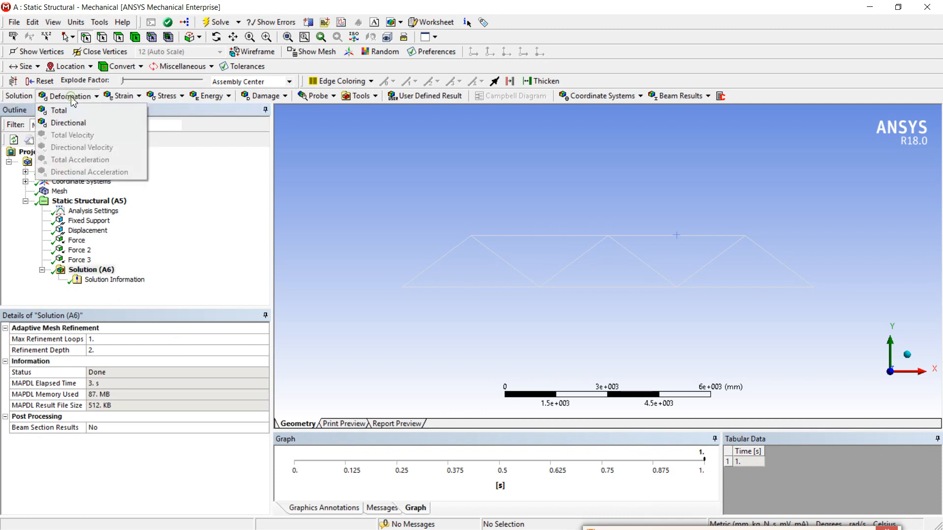
click(79, 112)
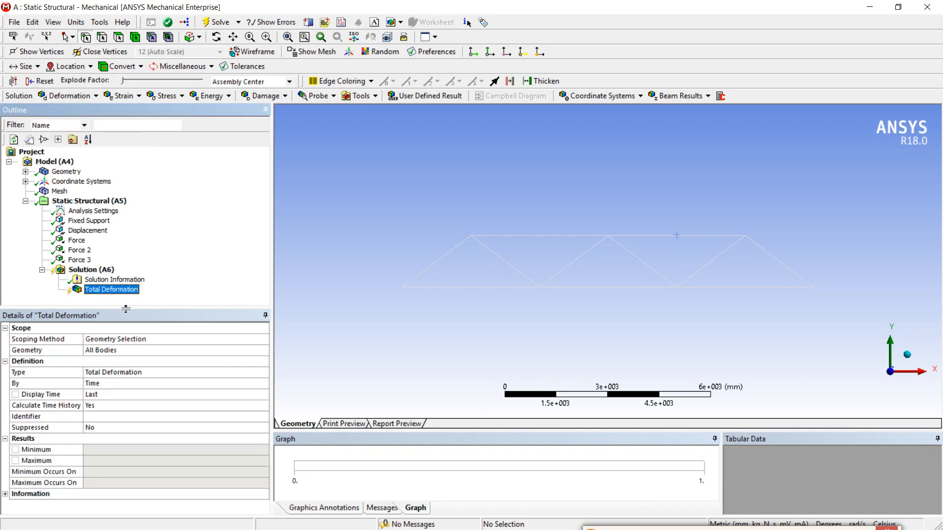
right_click(113, 292)
click(147, 313)
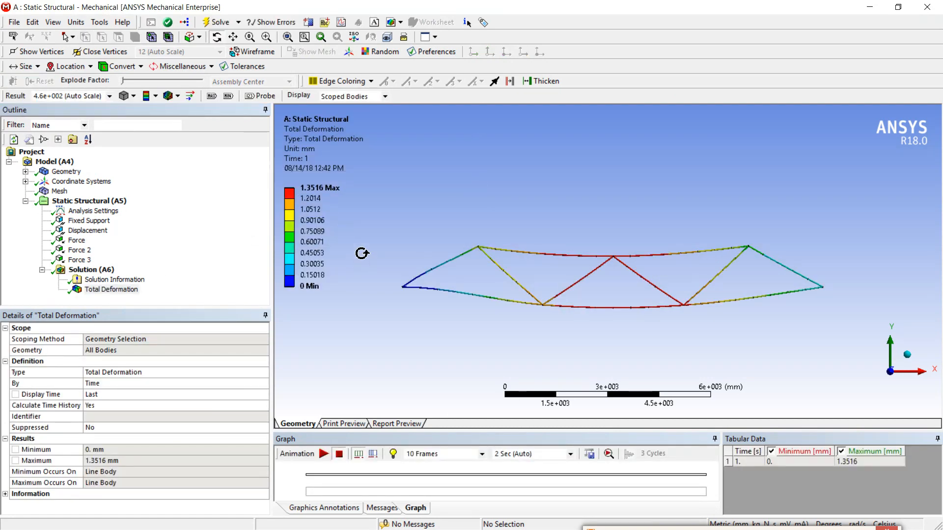
click(322, 454)
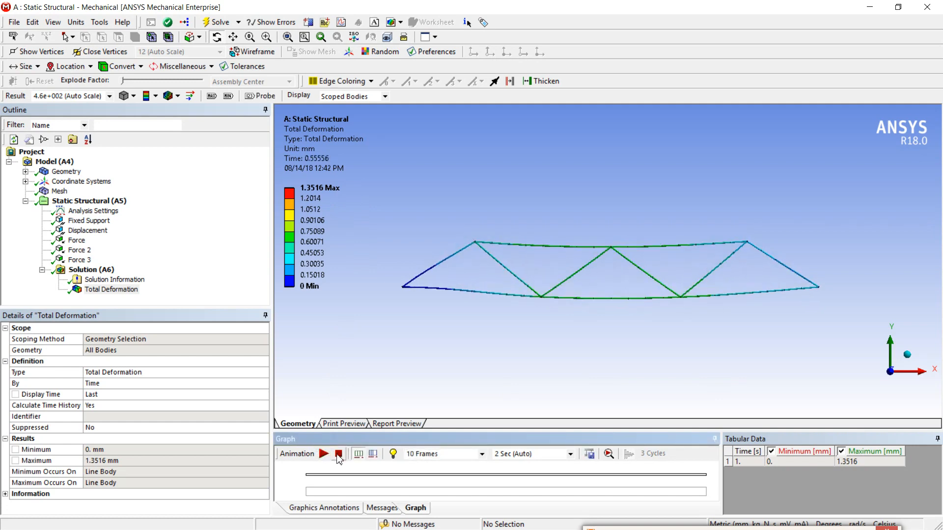
click(338, 453)
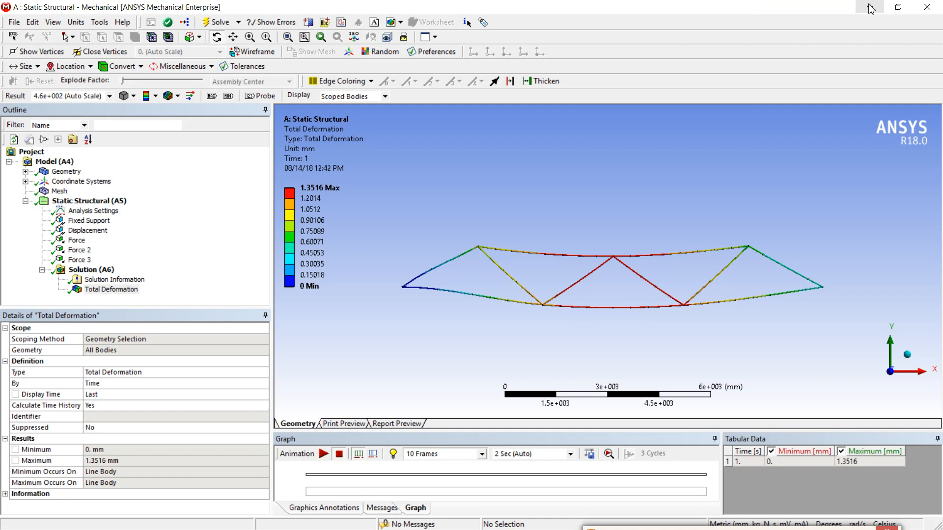
Add a Force Reaction probe to the solution with Fixed Support as its boundary condition.
click(99, 271)
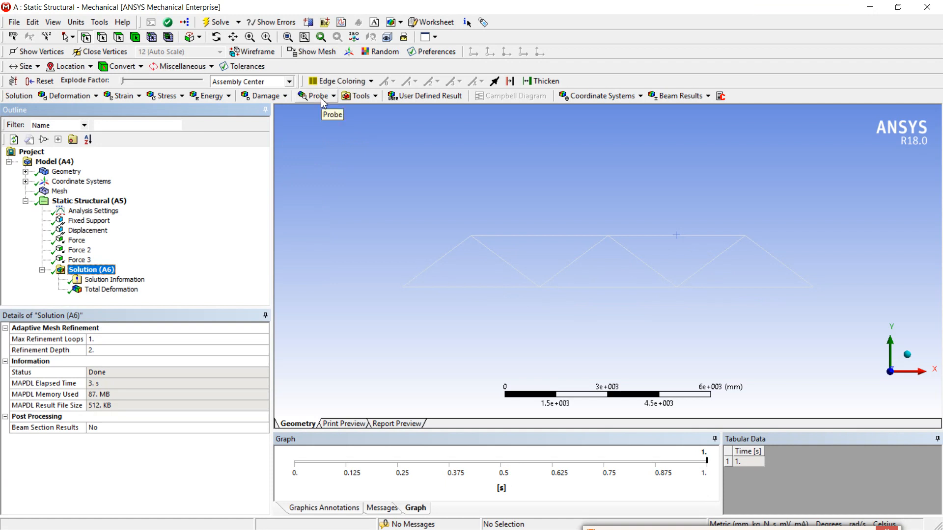
click(322, 98)
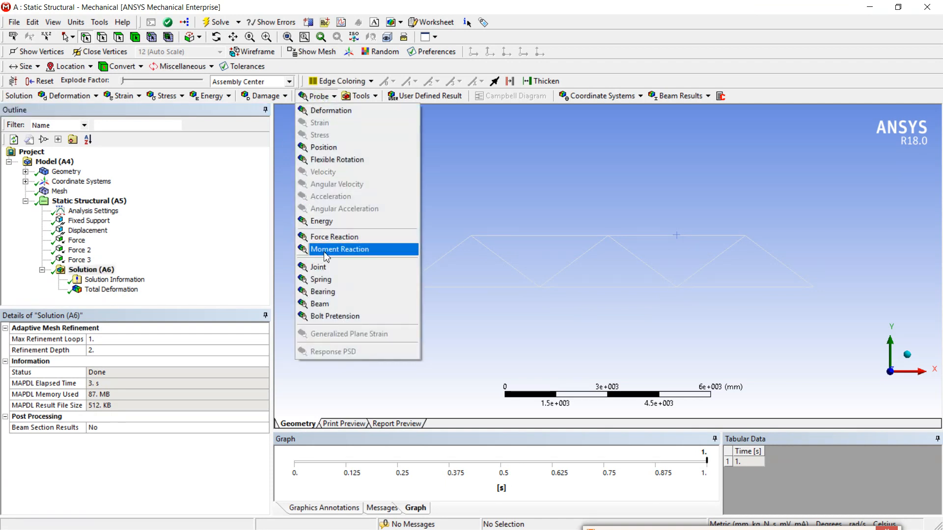
click(331, 238)
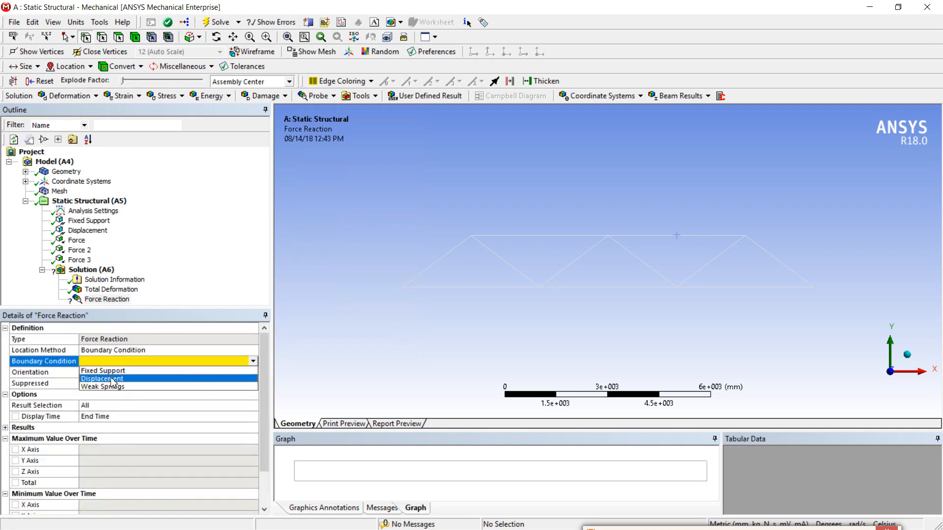
click(109, 371)
Add a second Force Reaction probe to the solution with Displacement as its boundary condition.
click(111, 273)
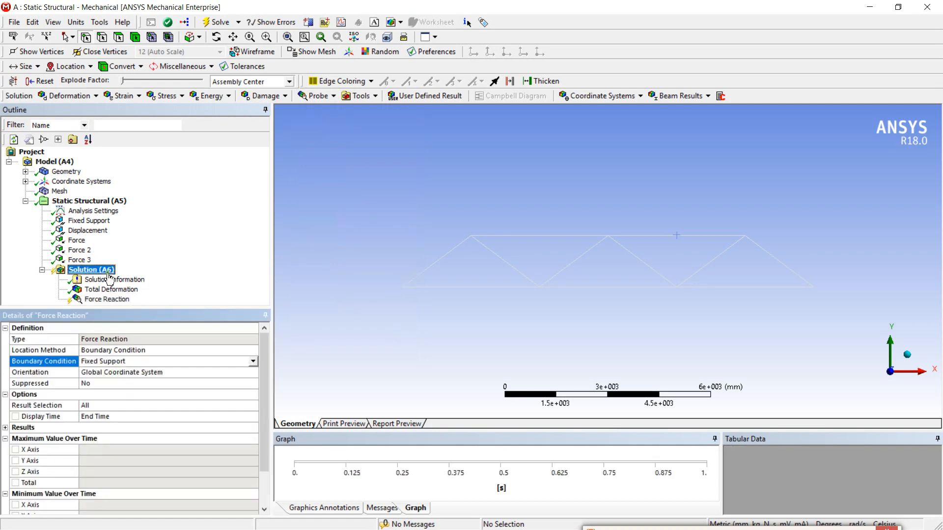
click(368, 97)
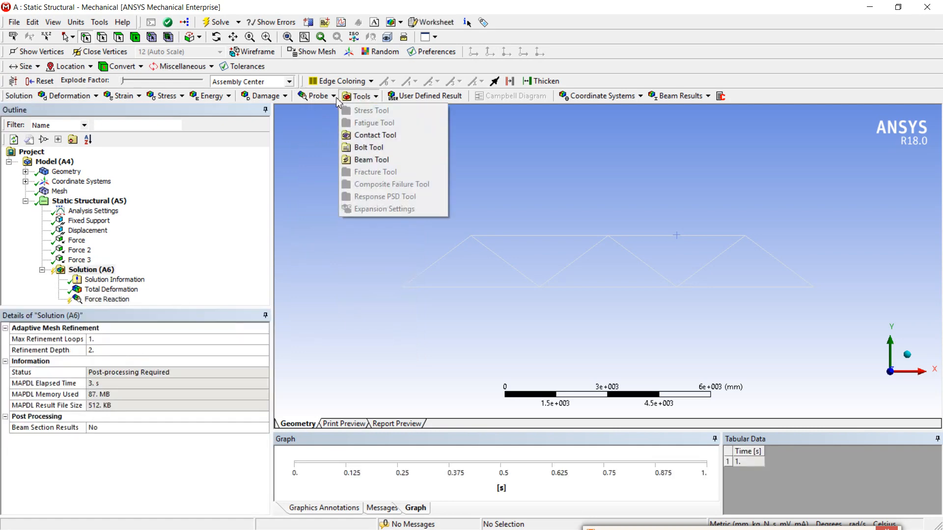
click(335, 97)
click(335, 97)
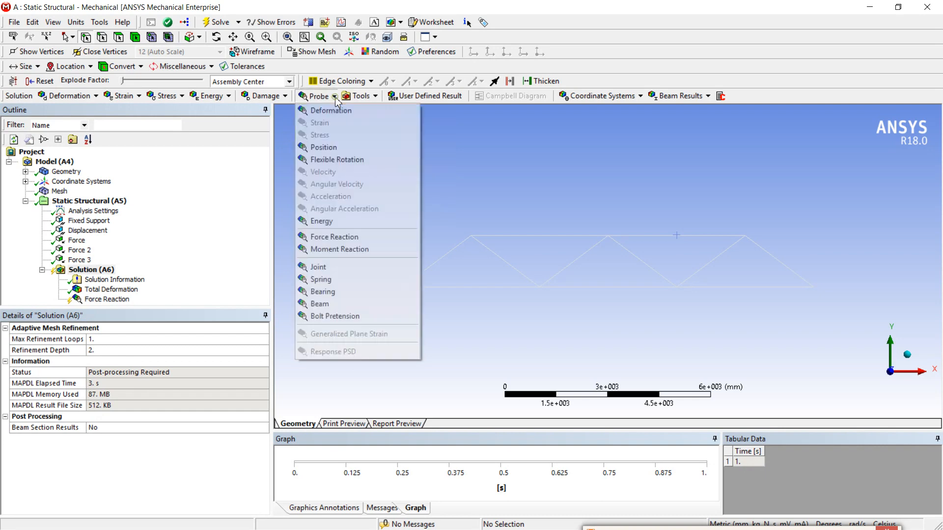
click(317, 238)
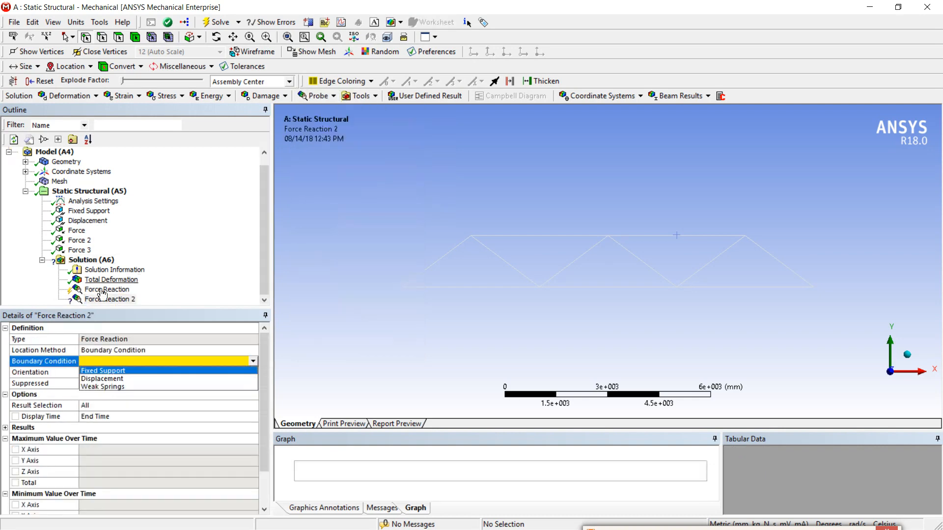
click(93, 379)
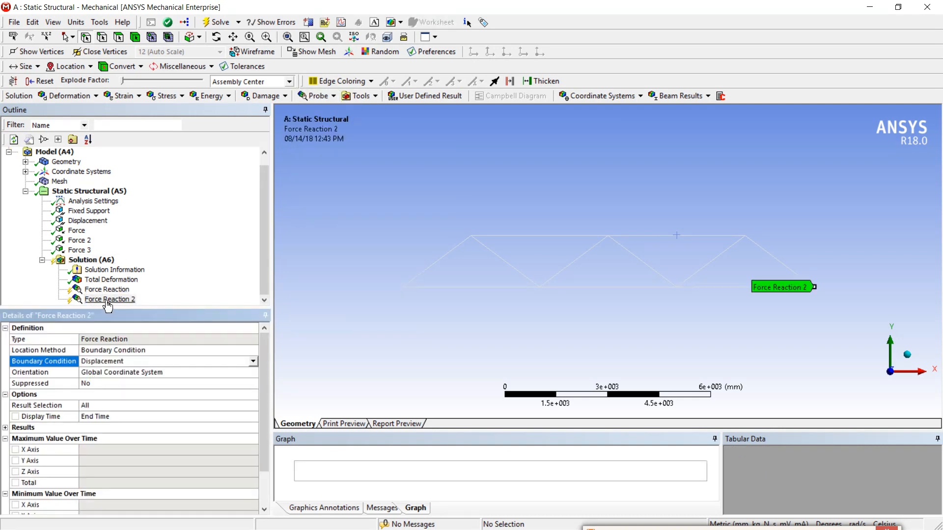
Add an Axial Force beam result for all line bodies, and evaluate all the solution's results.
click(93, 262)
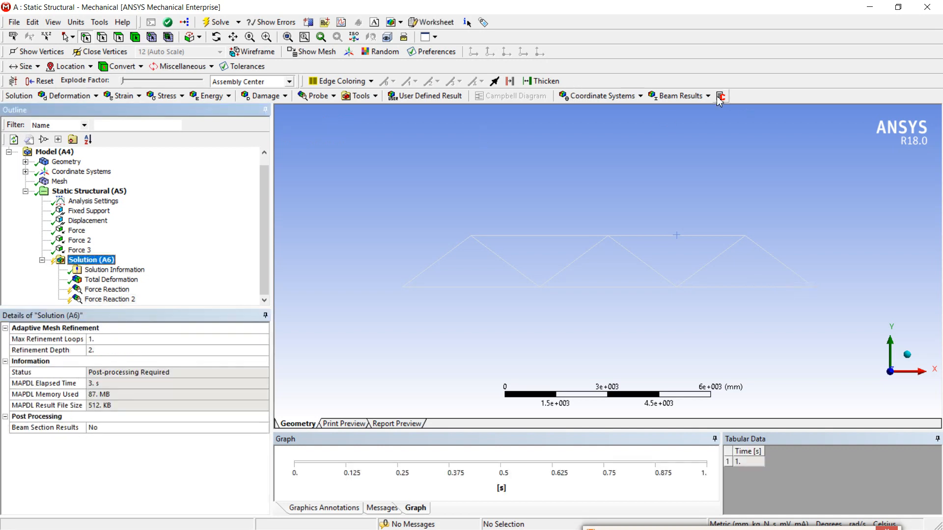
click(701, 97)
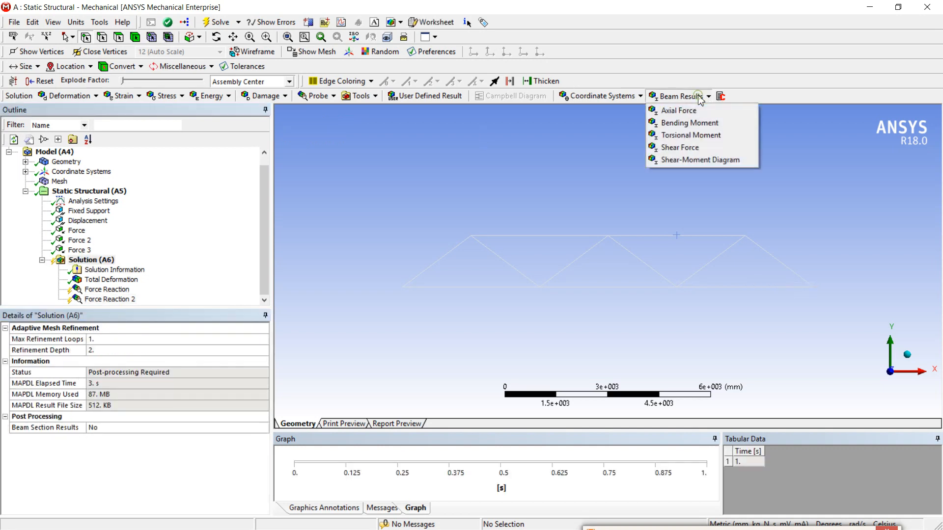
click(688, 111)
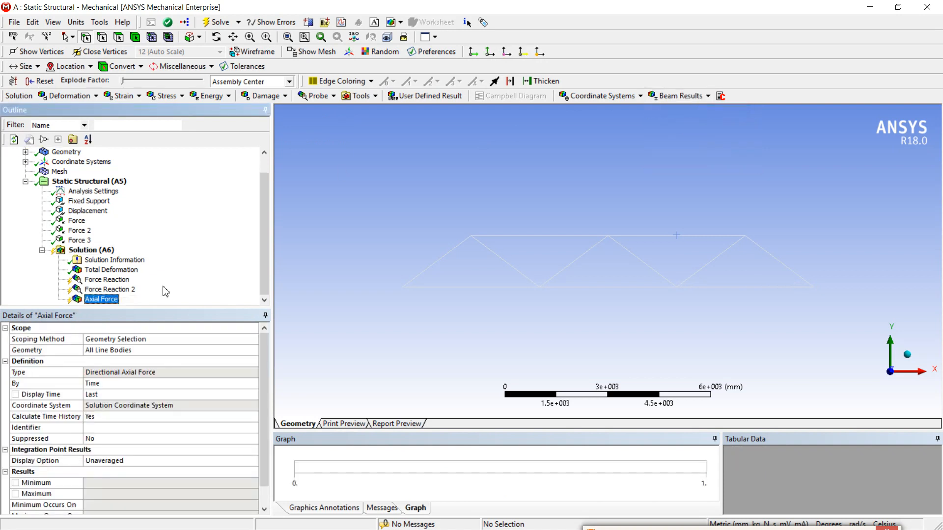
click(100, 251)
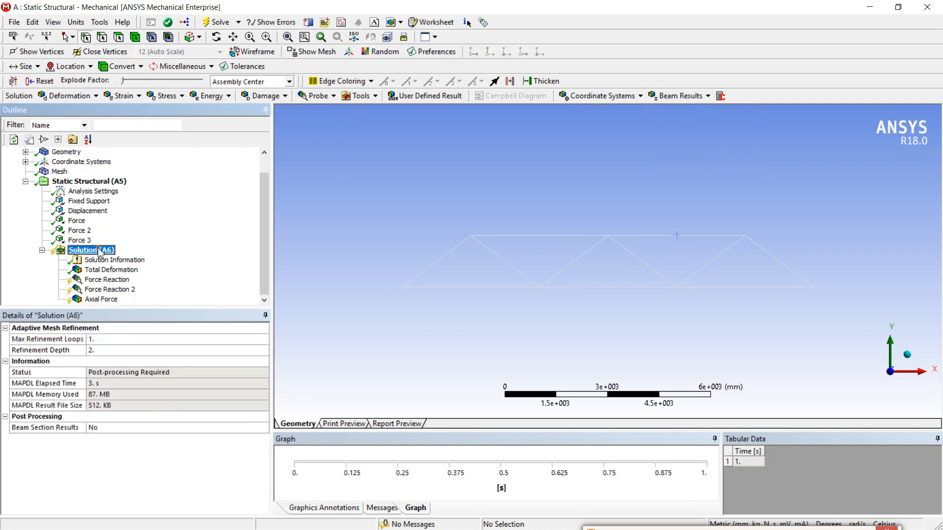
right_click(99, 250)
click(146, 274)
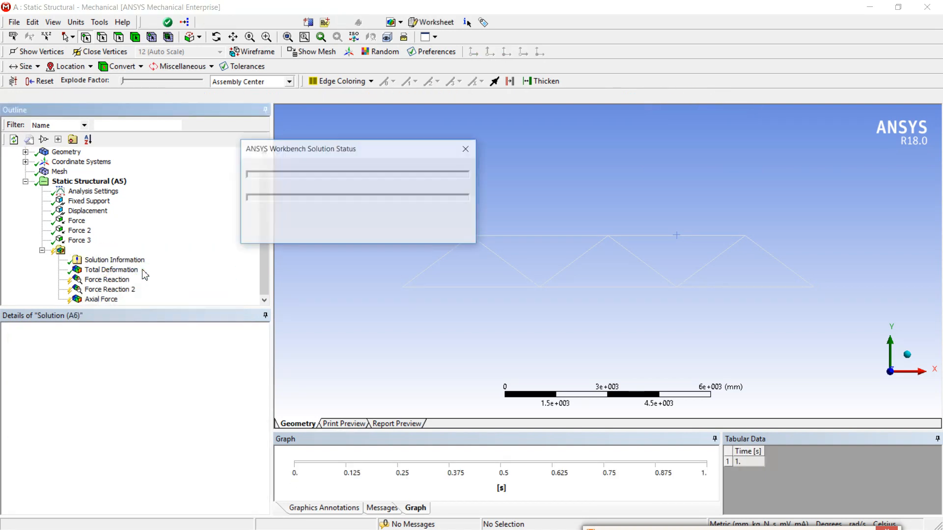
Examine the reaction components of both Force Reaction probes, including the fixed support's maximum and minimum values over time.
click(113, 282)
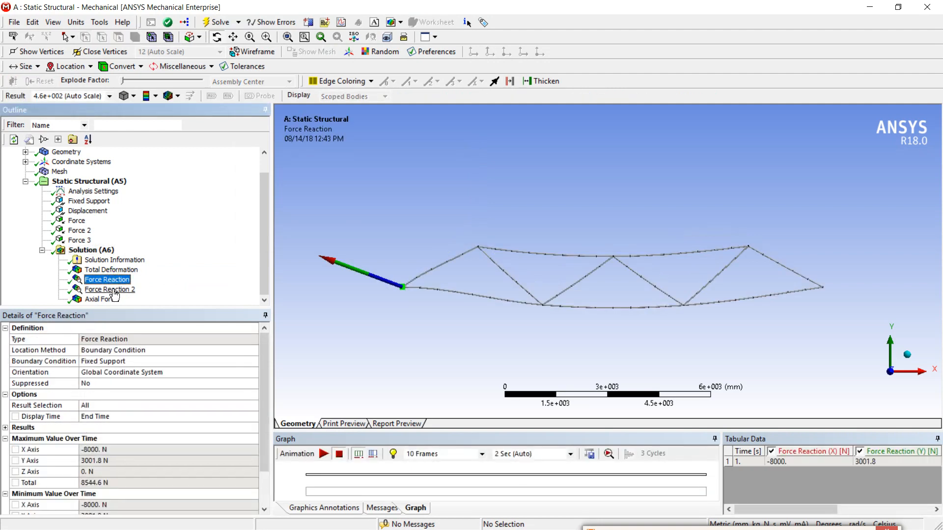
click(121, 291)
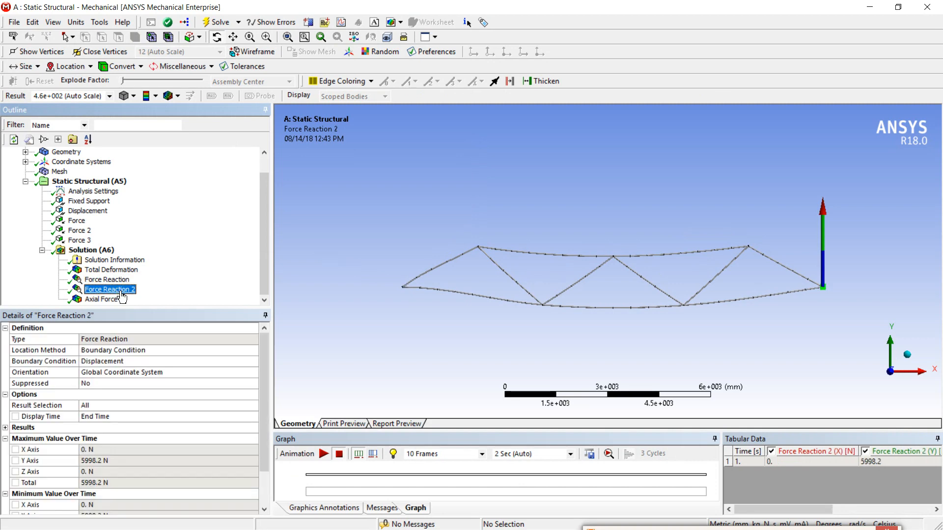
click(113, 280)
drag(267, 381, 143, 420)
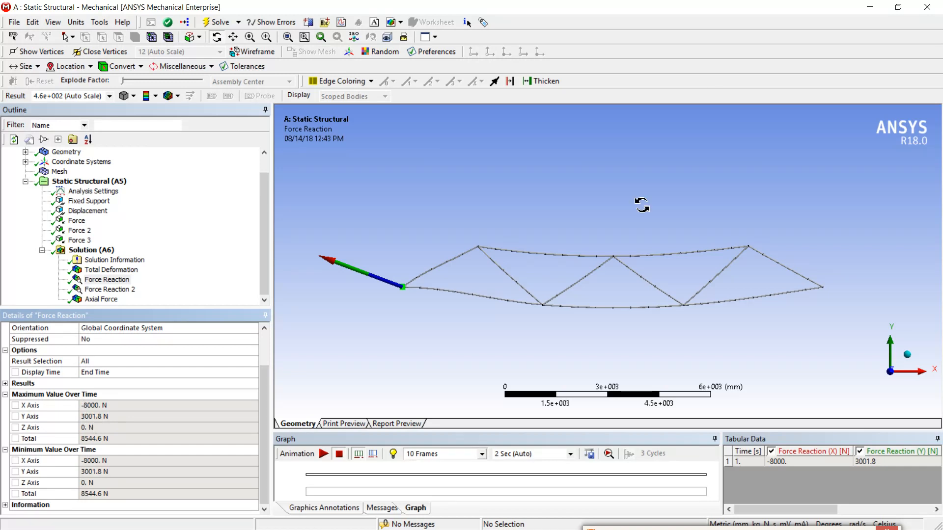
Switch to Nitro Pro, examine the textbook's support reactions and the member forces in Fig. 11.23 (h), and minimize the document.
click(874, 7)
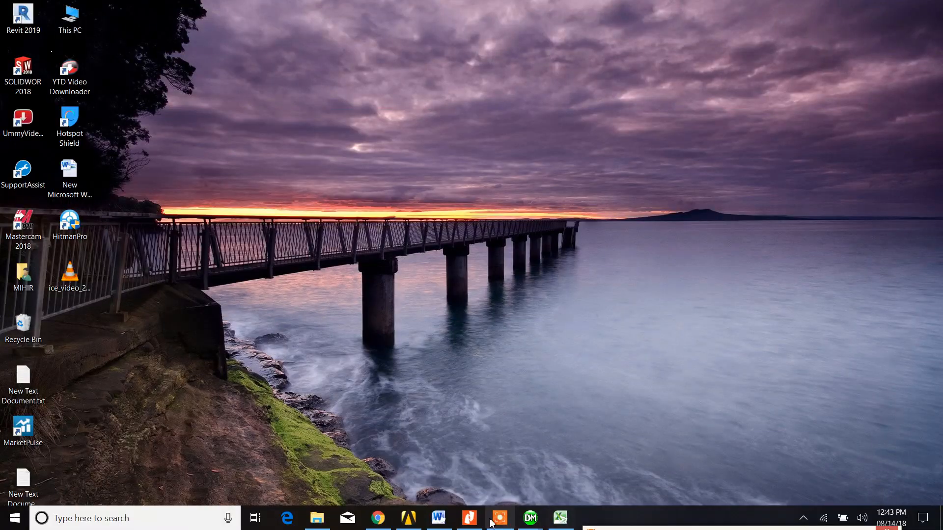
mouse_move(480, 524)
click(481, 474)
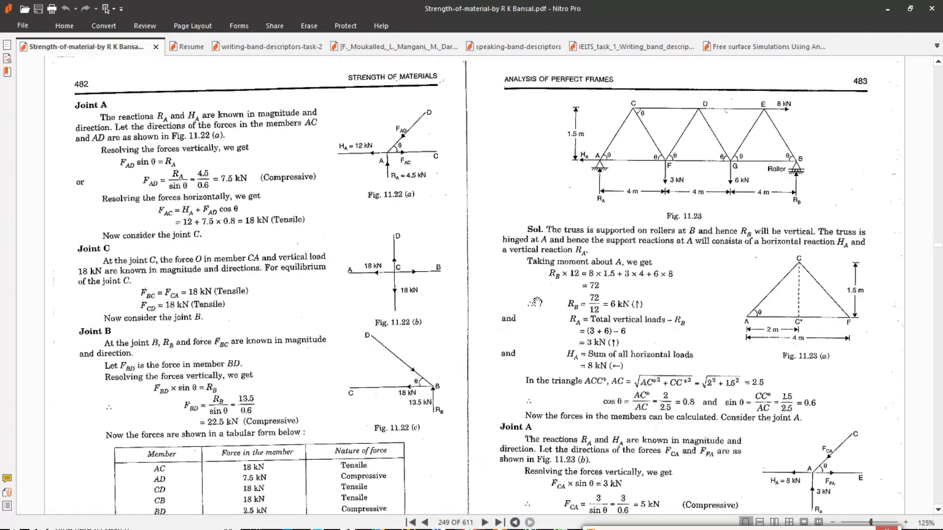
scroll(538, 301, down, 10)
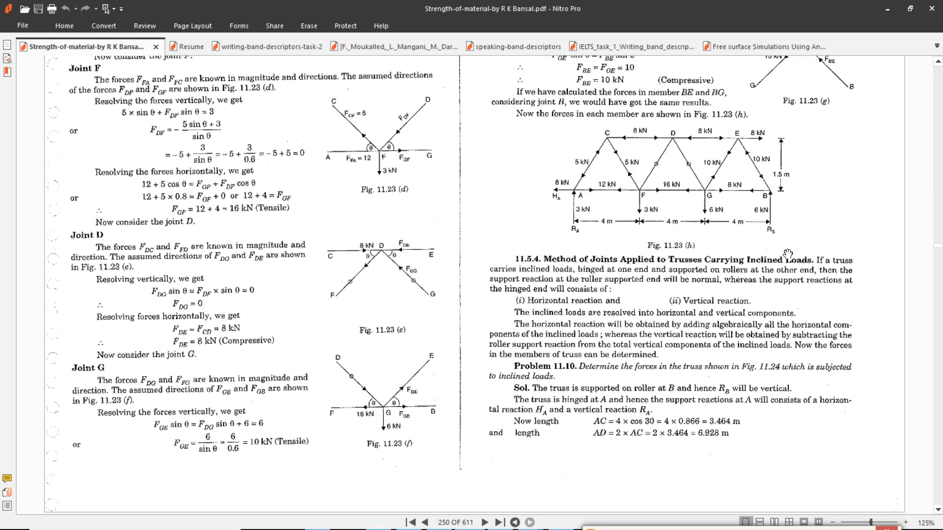
click(888, 7)
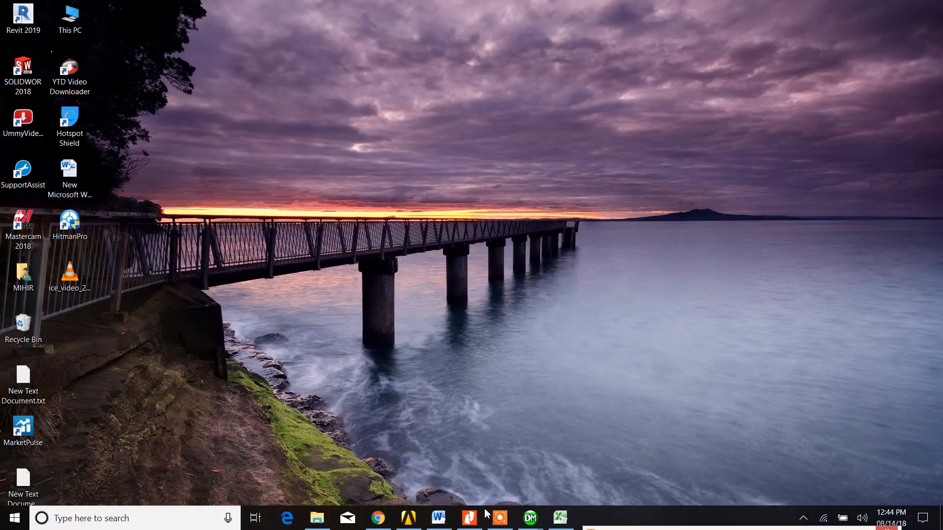
Switch to ANSYS Mechanical and examine the second Force Reaction probe's components and its maximum and minimum values over time.
mouse_move(537, 524)
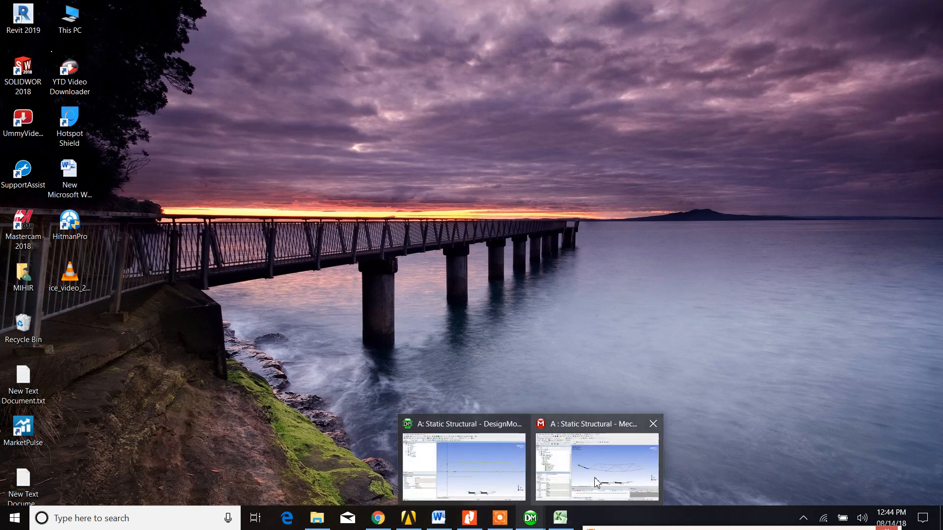
click(596, 481)
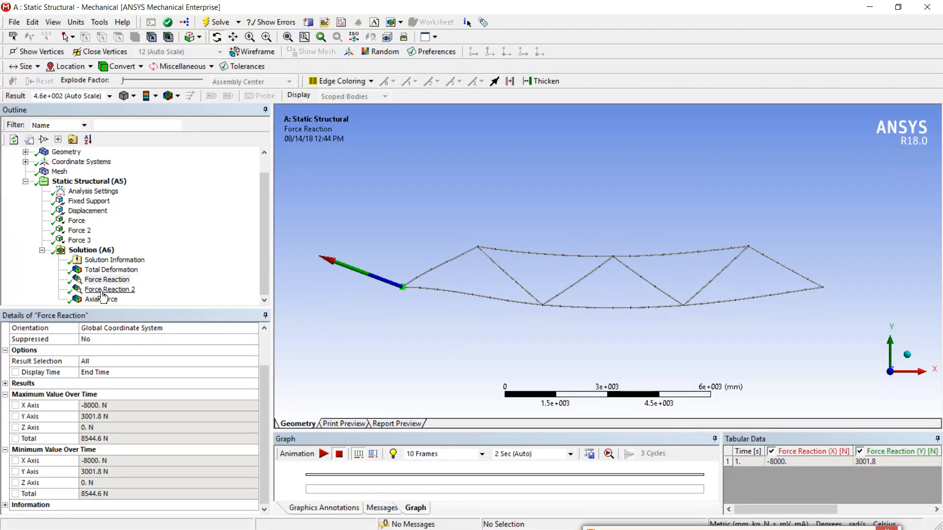
click(103, 290)
scroll(118, 451, down, 1)
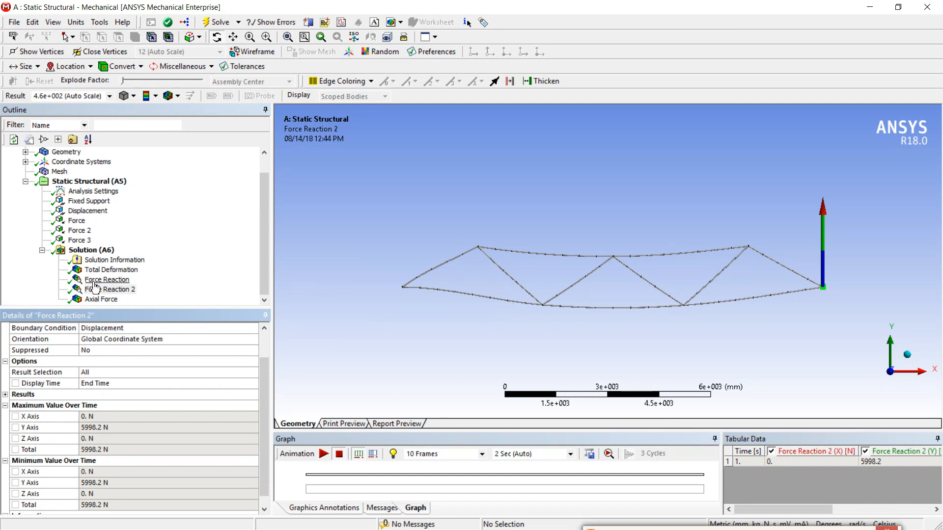
click(266, 301)
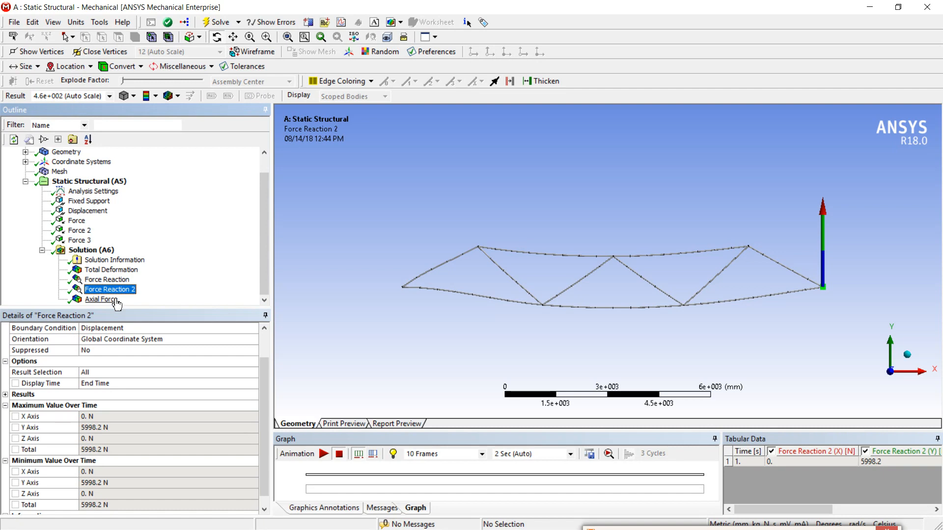
Display the Axial Force result on the truss, play its animation and pause it to examine the force distribution.
click(112, 303)
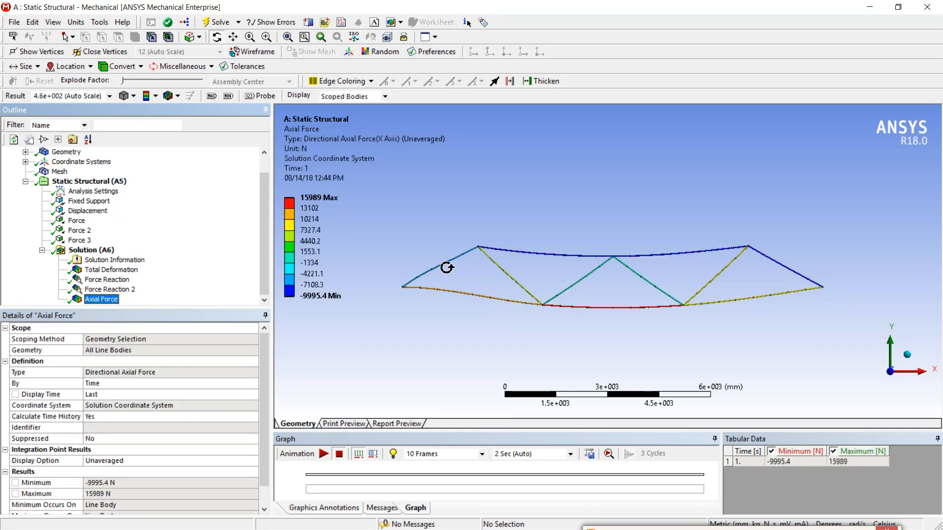
scroll(446, 267, up, 2)
scroll(446, 268, down, 2)
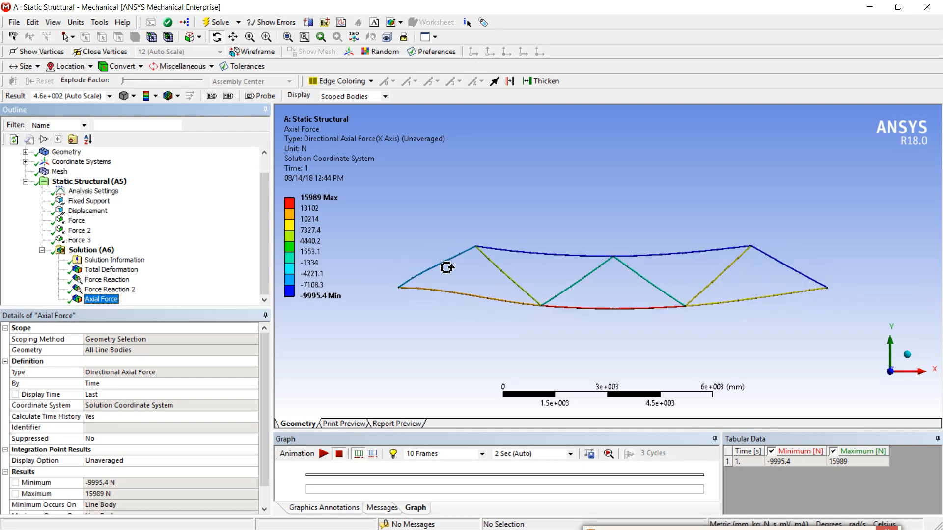
scroll(447, 268, up, 2)
click(323, 454)
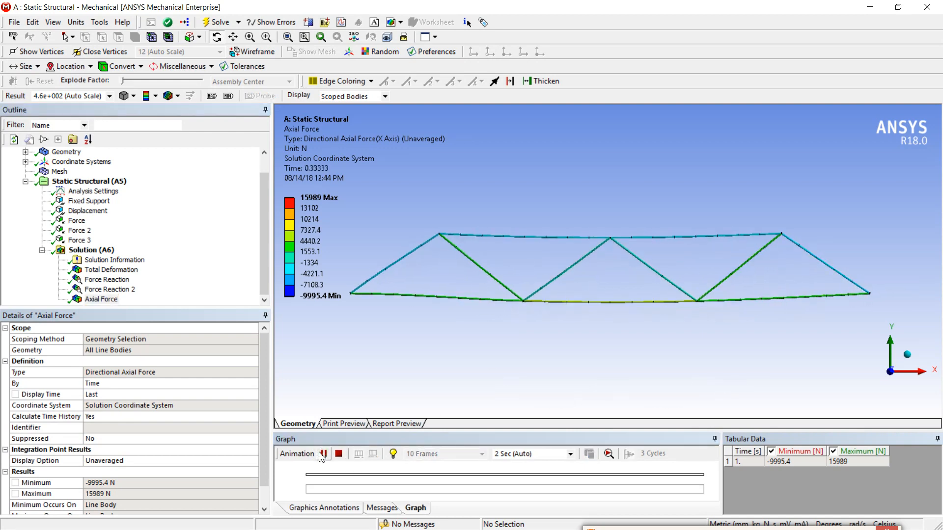
click(323, 454)
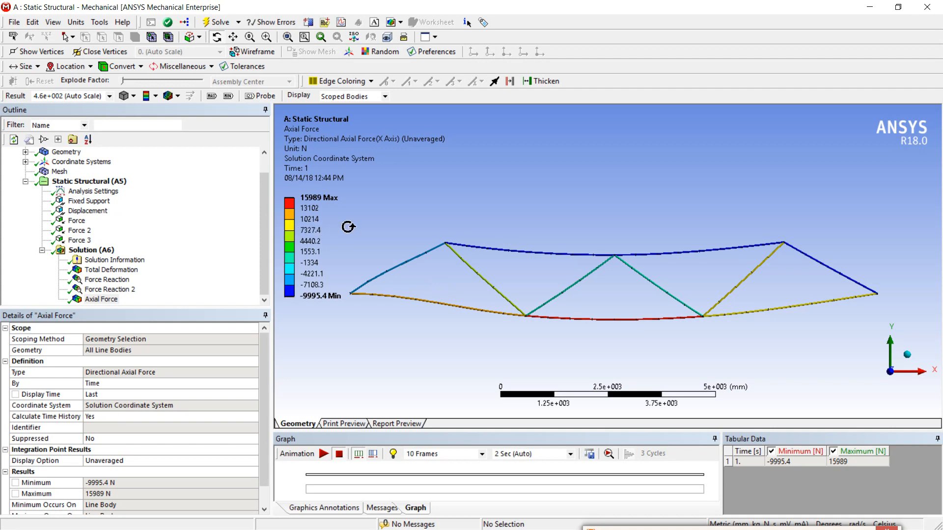
scroll(407, 270, down, 1)
scroll(407, 271, up, 1)
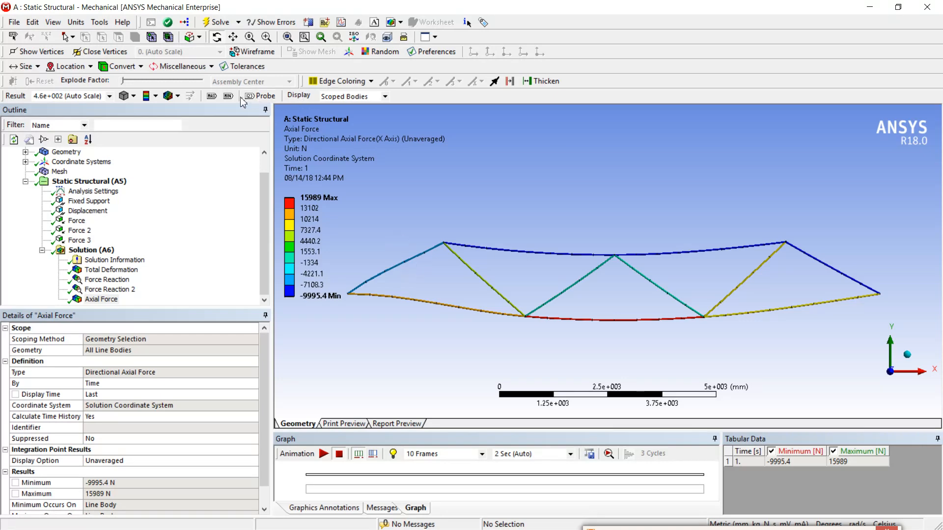
Place Probe labels on all eleven truss members to annotate the axial force in each one.
click(260, 96)
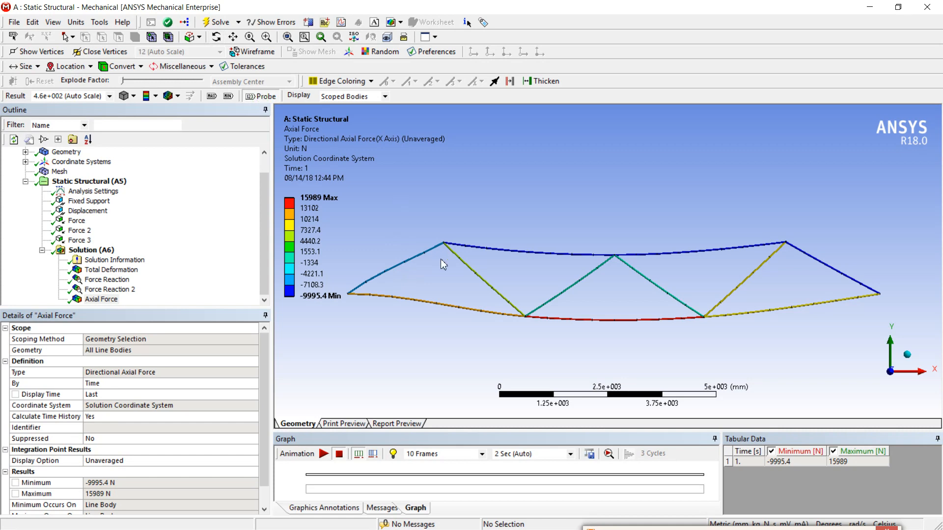
click(403, 262)
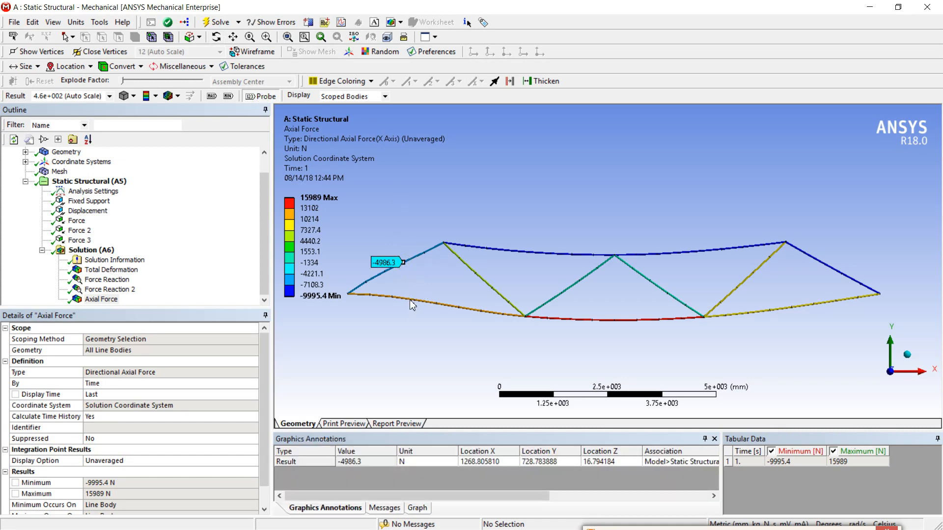
click(412, 299)
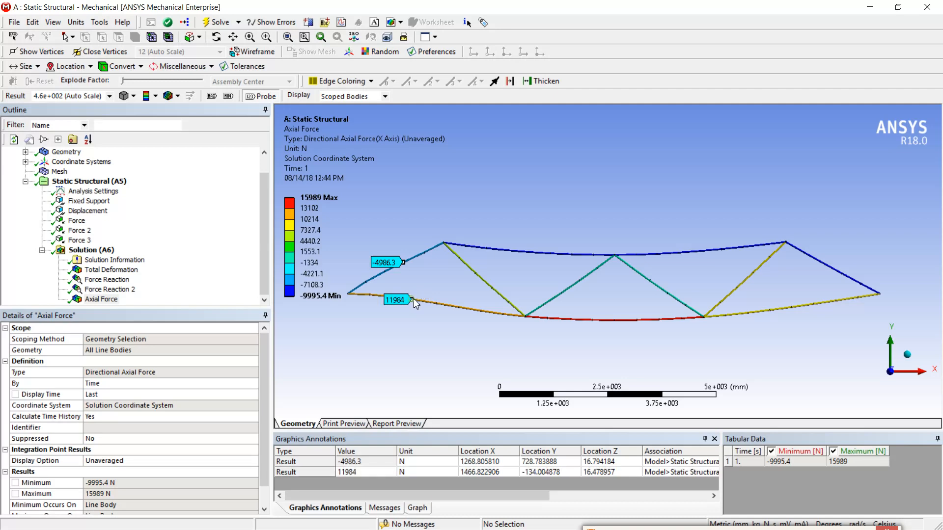
click(475, 274)
click(497, 249)
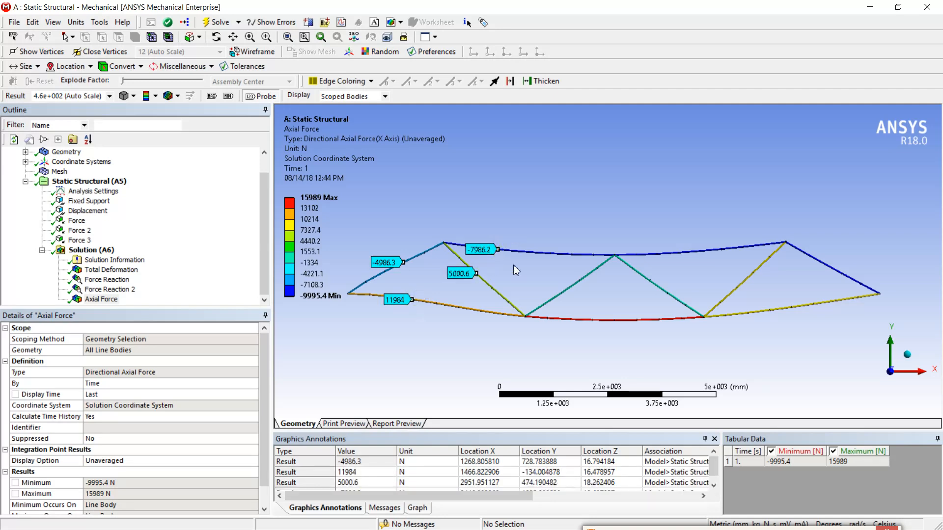
click(574, 285)
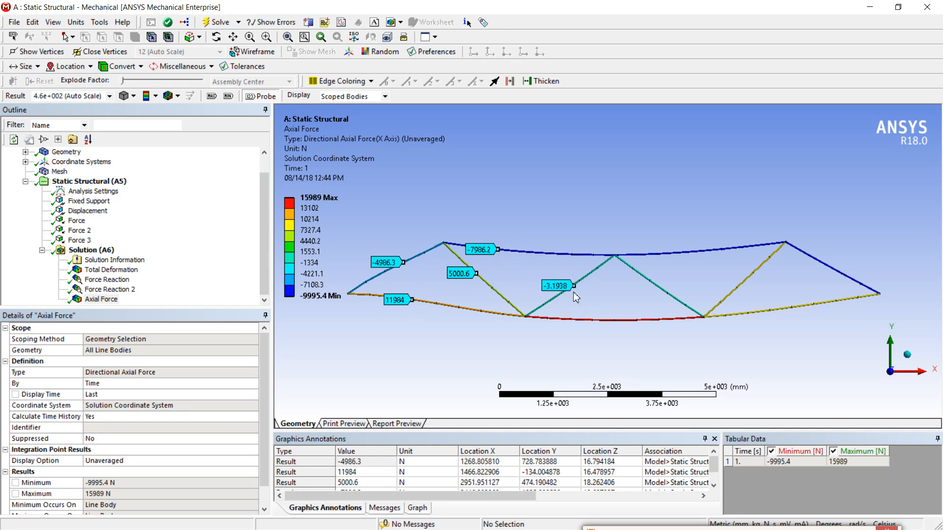
click(588, 320)
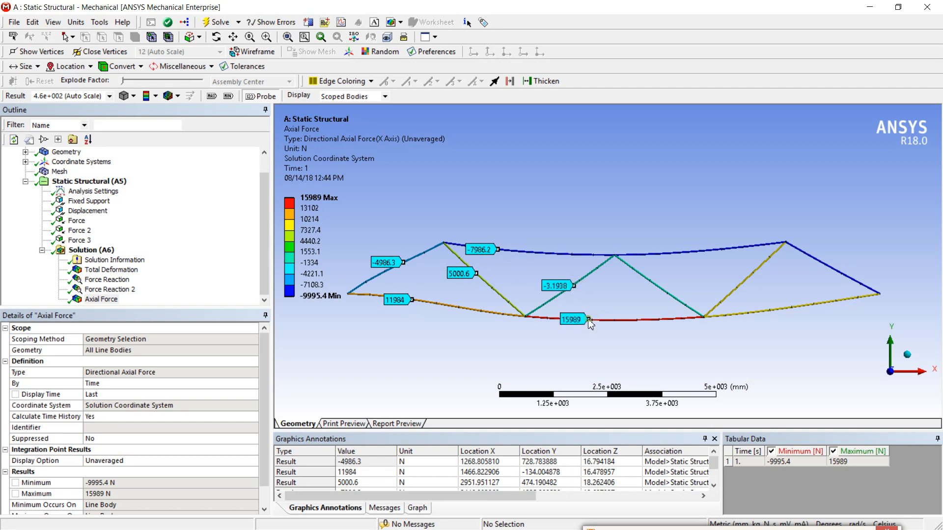
click(646, 276)
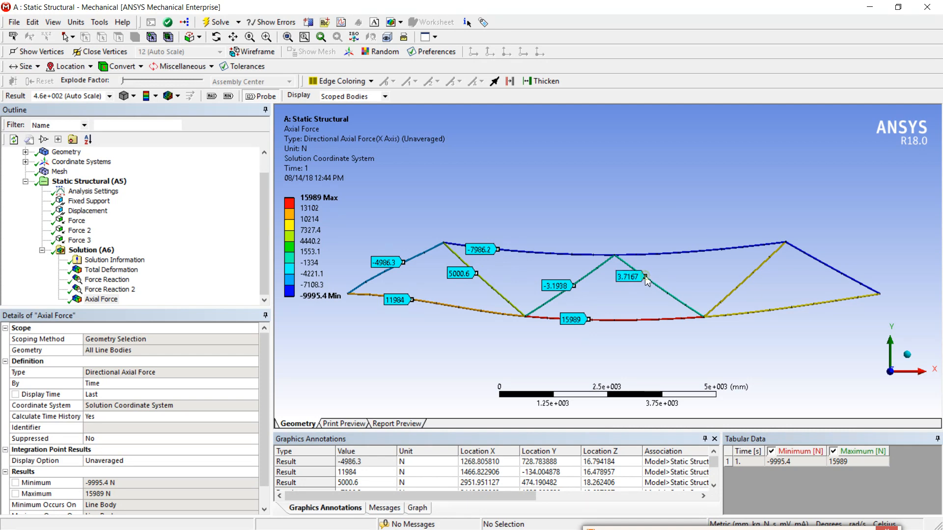
click(673, 252)
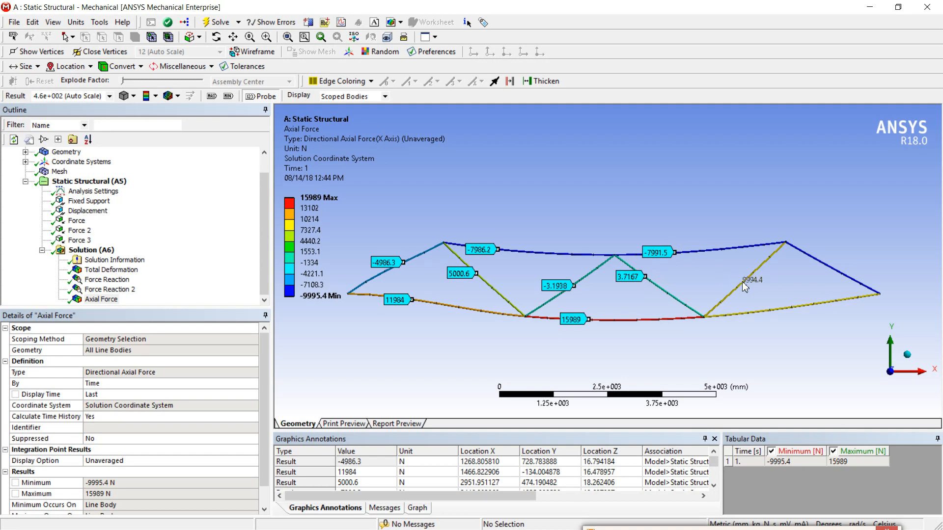
click(743, 283)
click(800, 306)
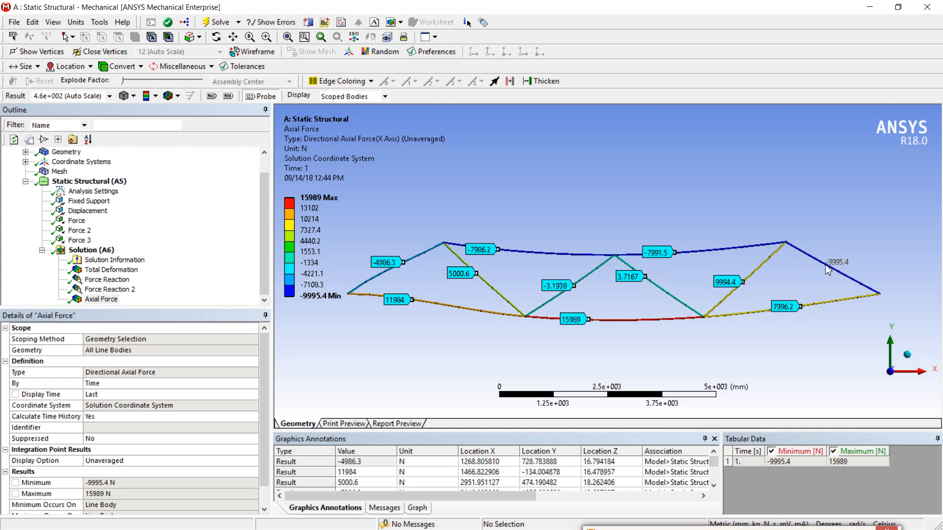
click(826, 265)
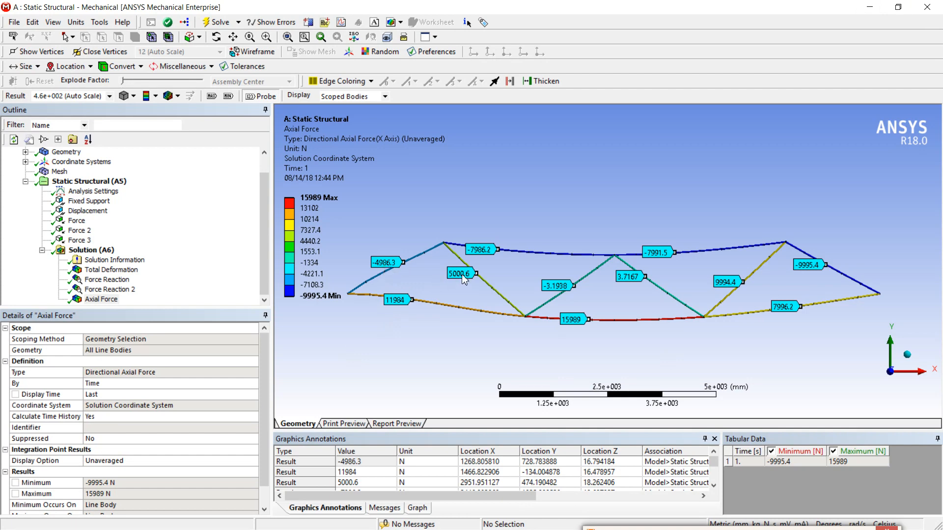
Switch to Nitro Pro, compare the probed axial forces with the member forces in Fig. 11.23 (h), and minimize the document.
click(866, 6)
mouse_move(484, 521)
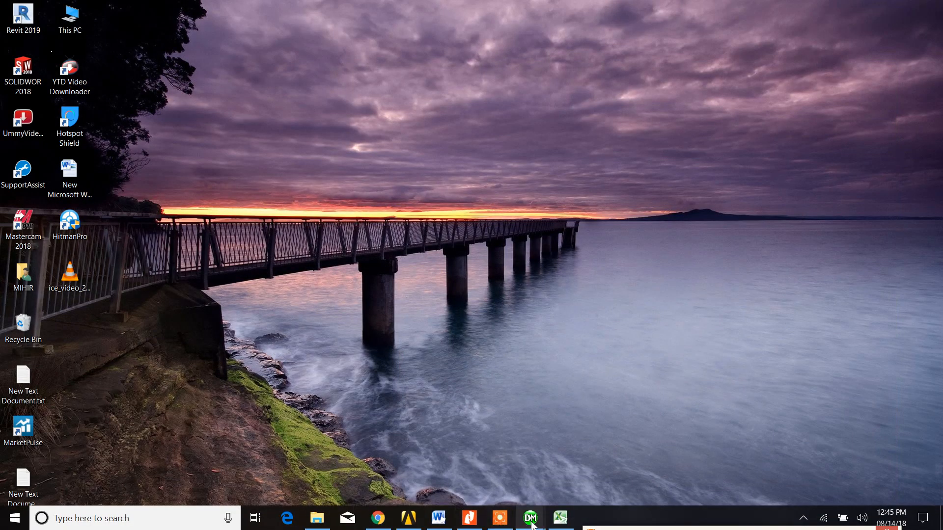
click(470, 523)
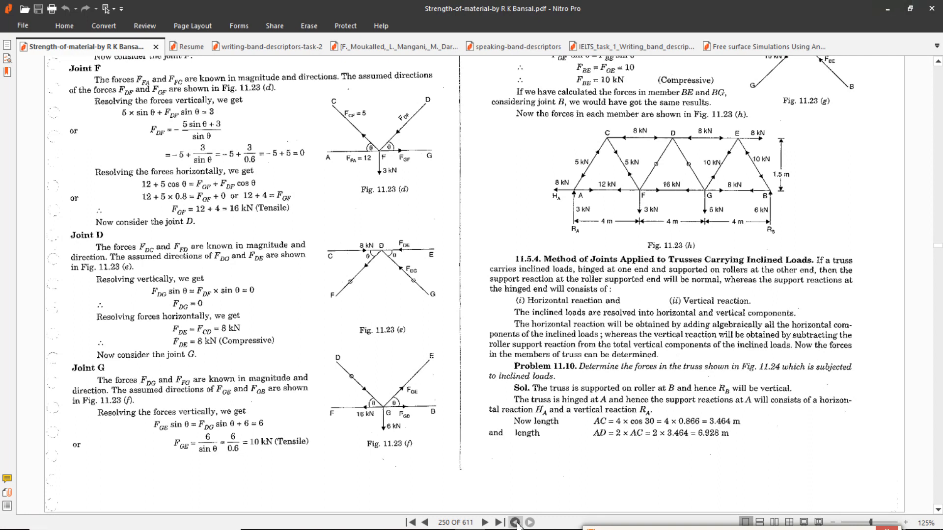
click(887, 10)
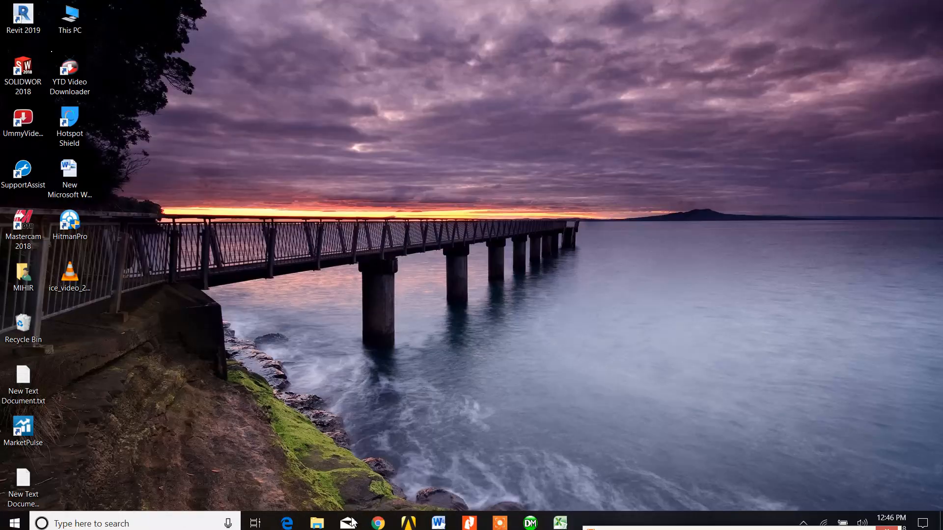
Switch back to ANSYS Mechanical, enlarge the outline to show the whole project tree, and review the probed axial forces.
mouse_move(539, 527)
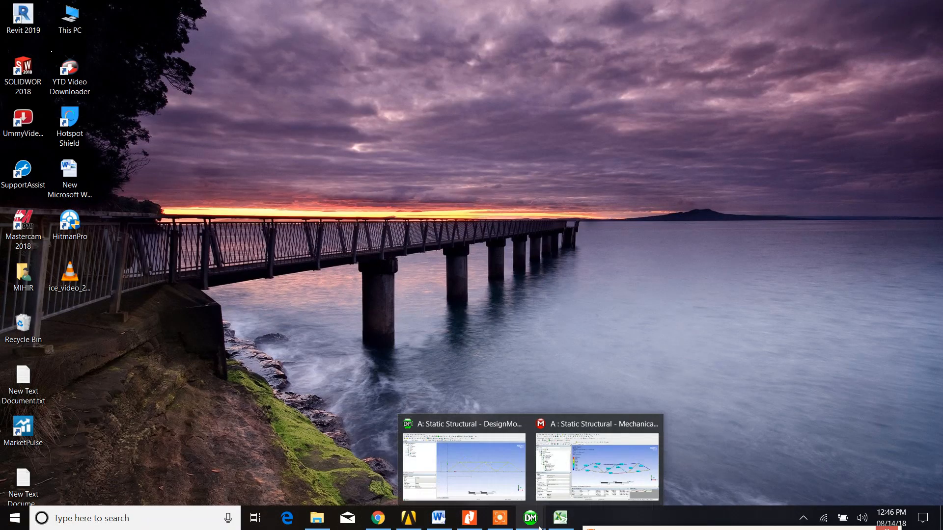
click(594, 469)
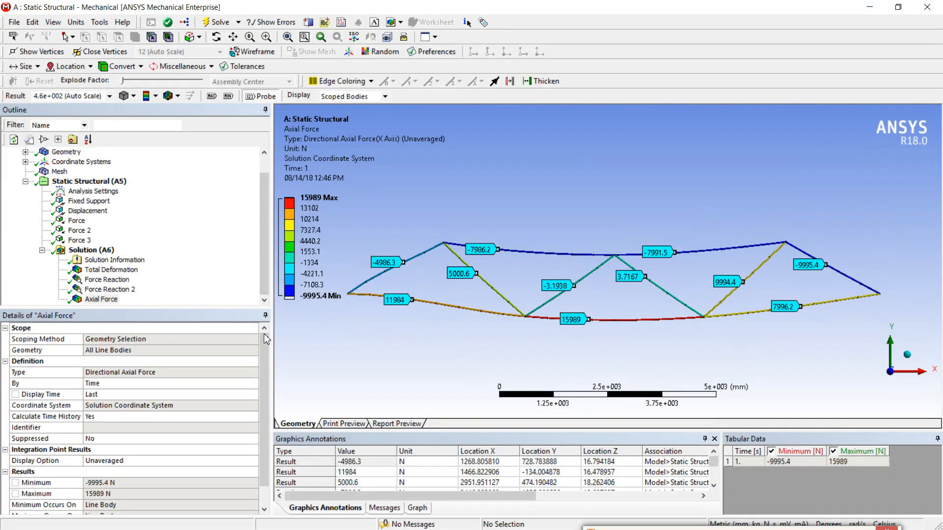
drag(239, 309, 241, 401)
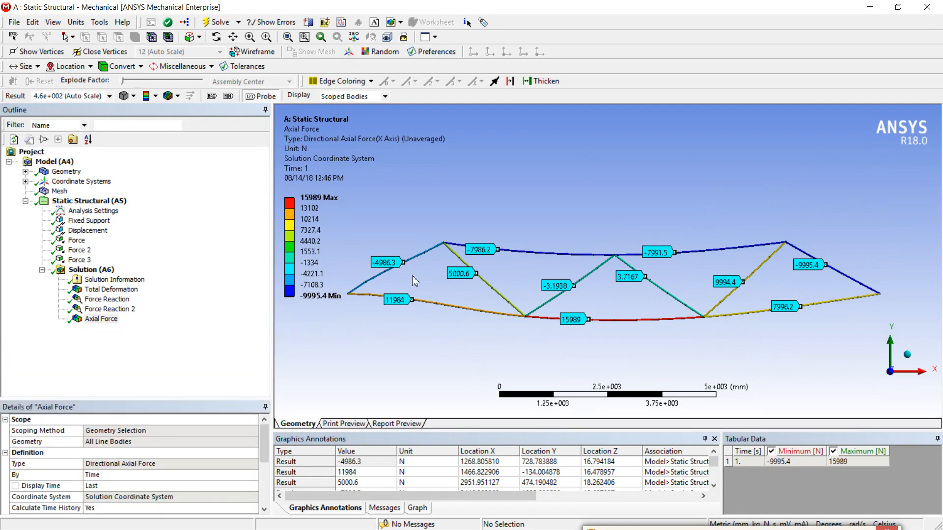
scroll(481, 267, up, 2)
scroll(483, 272, down, 3)
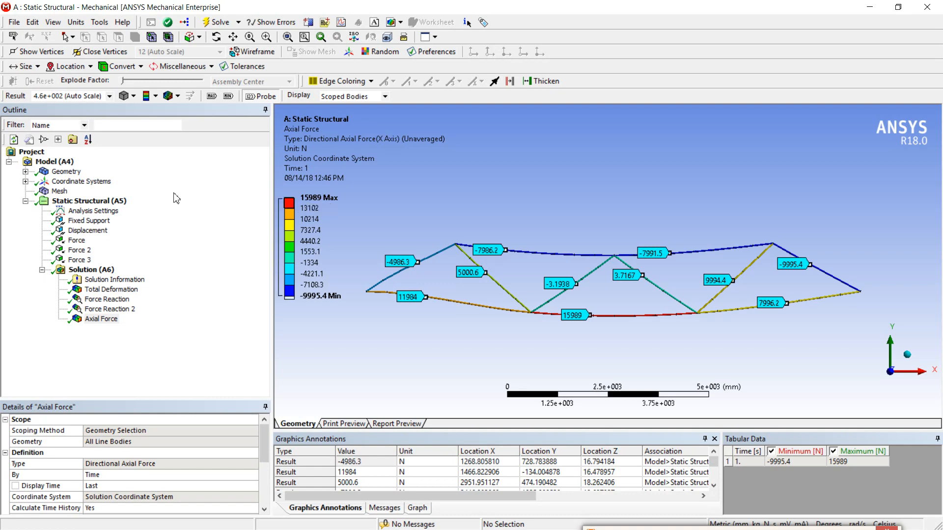
Display the truss mesh and examine its element divisions.
click(63, 191)
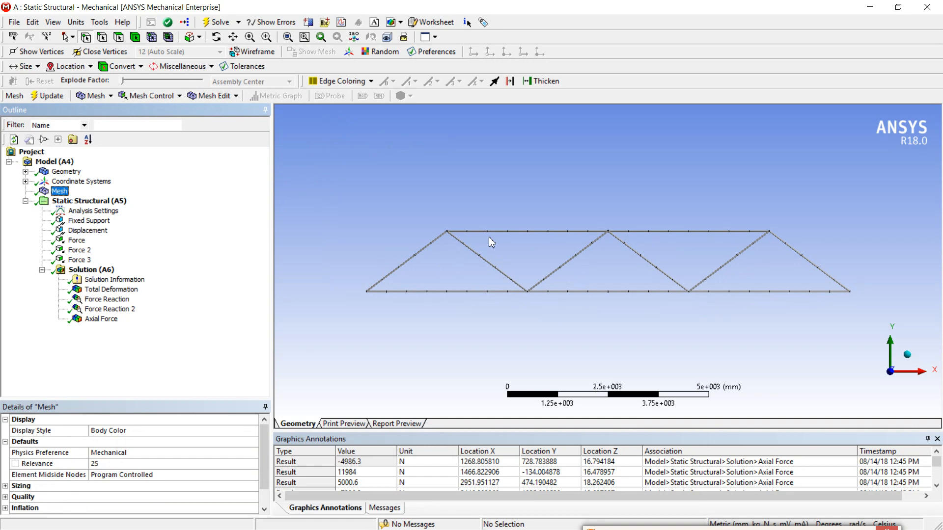
scroll(489, 237, up, 3)
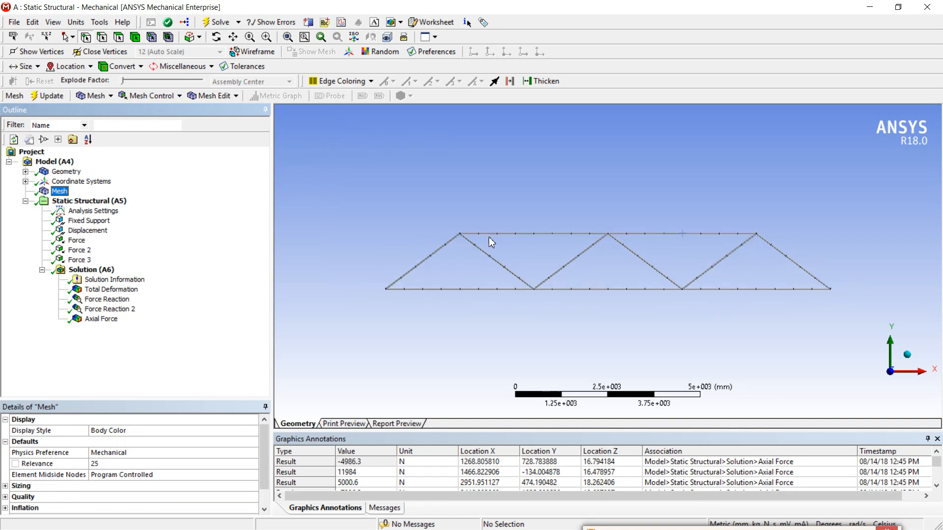